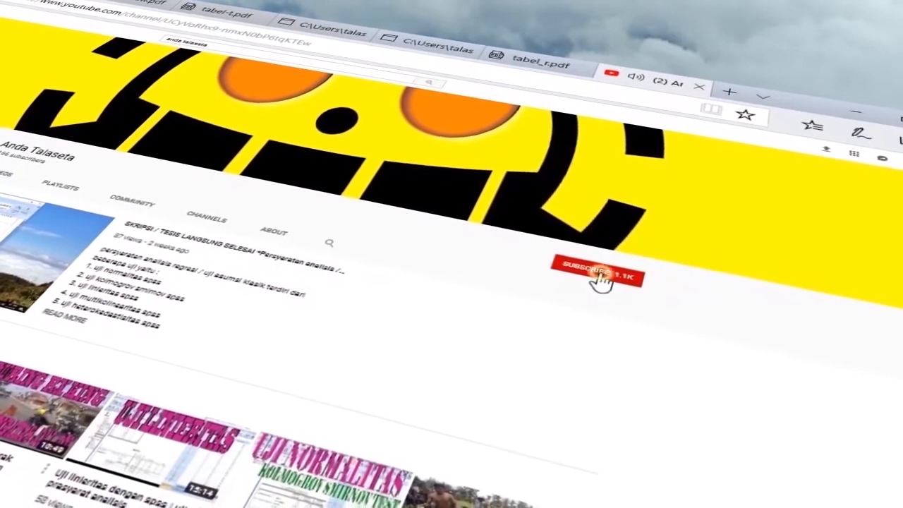
- Subscribe to the YouTube channel and show its created playlists
click(599, 278)
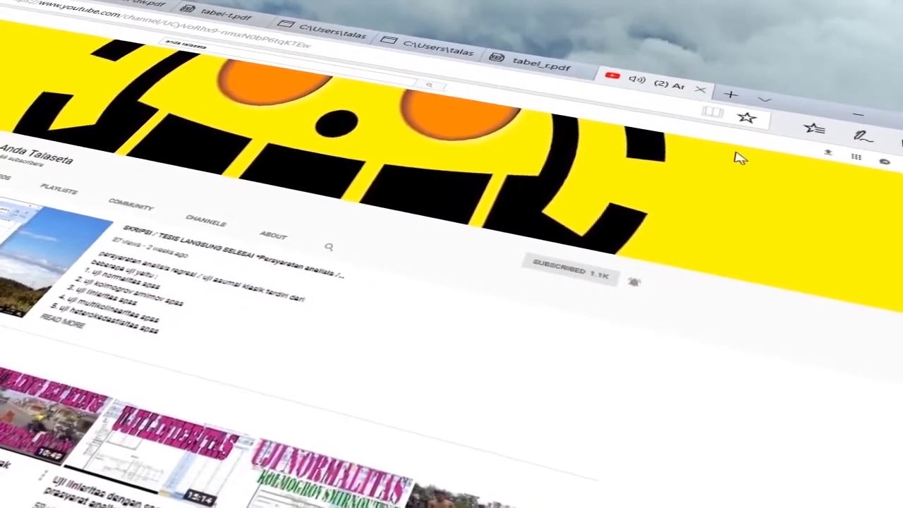
scroll(581, 345, down, 3)
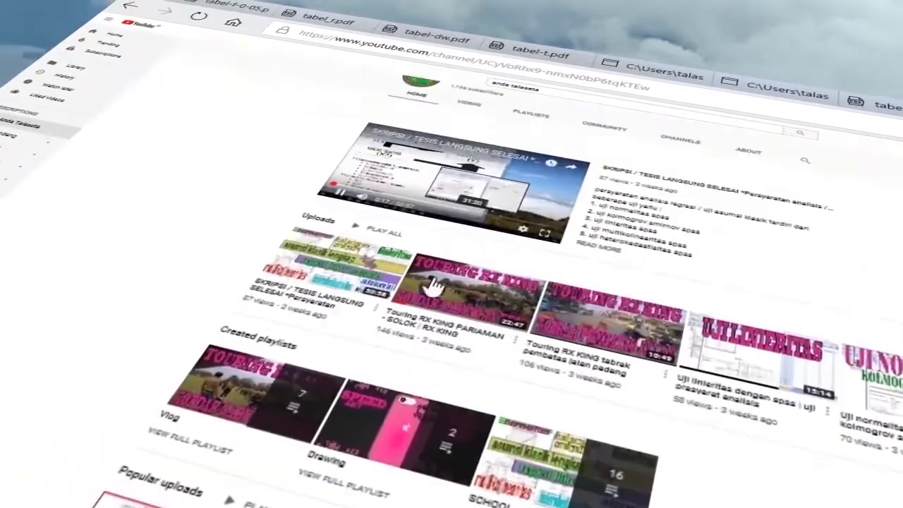
scroll(430, 282, up, 2)
click(471, 190)
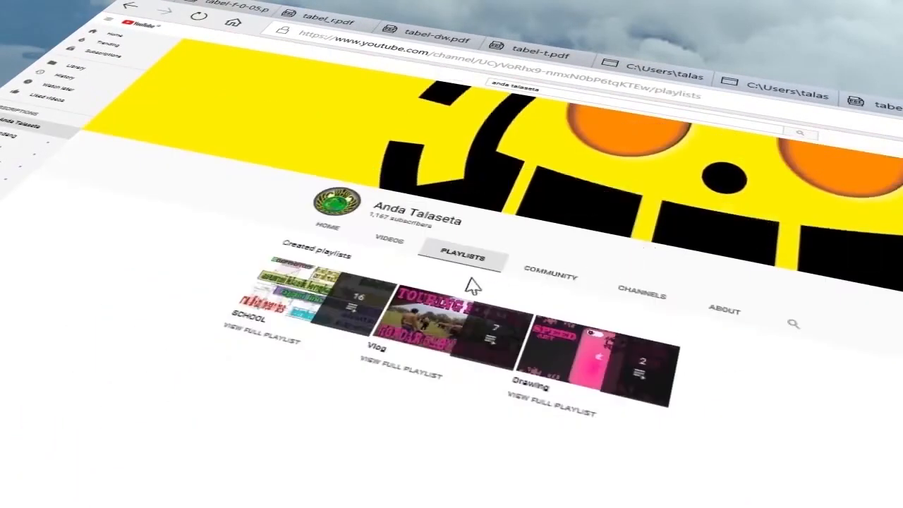
mouse_move(278, 283)
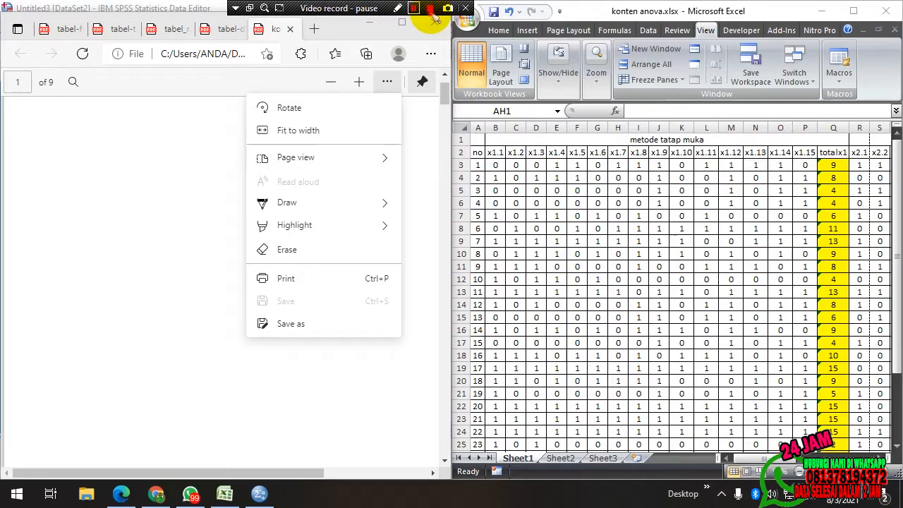
click(430, 8)
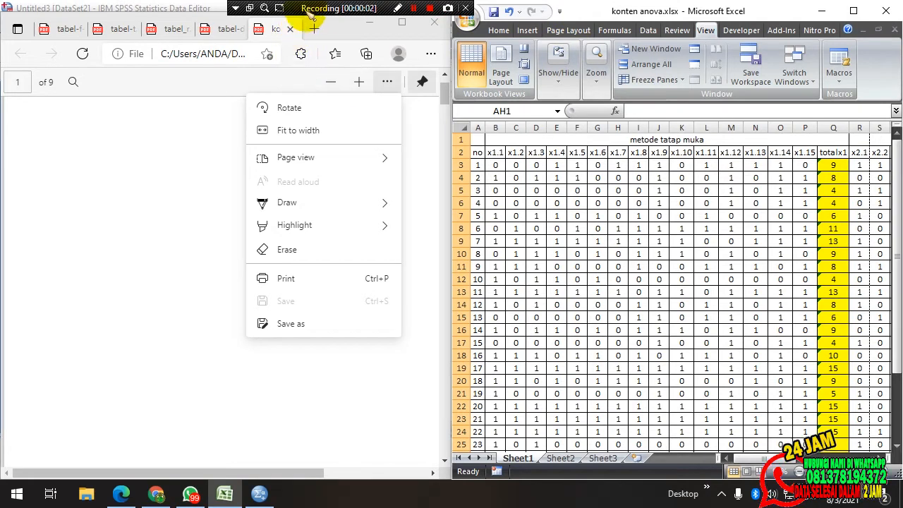
drag(323, 10, 506, 13)
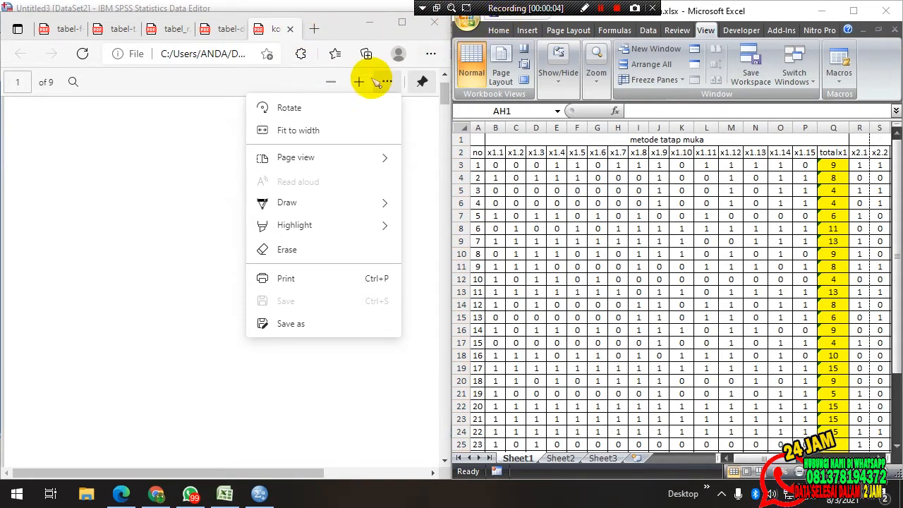
- Handwrite "Paired sample t test" as the first line on the blank first page of the PDF
click(229, 86)
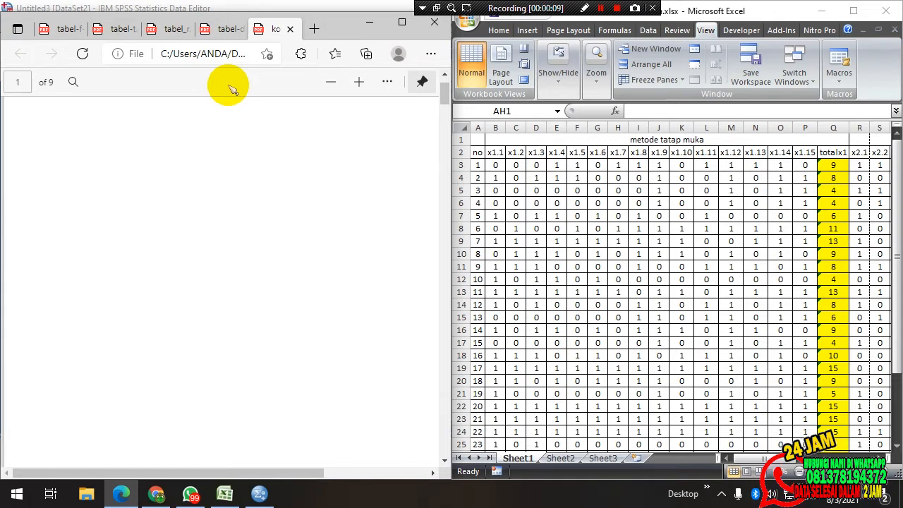
drag(36, 138, 37, 158)
drag(36, 140, 62, 151)
drag(66, 144, 93, 149)
mouse_move(96, 139)
mouse_down()
mouse_move(108, 151)
mouse_move(180, 151)
mouse_move(184, 166)
mouse_up()
mouse_move(191, 134)
mouse_down()
mouse_move(193, 149)
mouse_move(211, 151)
mouse_move(226, 135)
mouse_move(227, 151)
mouse_up()
drag(223, 142, 250, 154)
mouse_move(245, 146)
mouse_down()
mouse_move(264, 143)
mouse_move(269, 153)
mouse_up()
mouse_move(277, 139)
mouse_down()
mouse_move(268, 160)
mouse_move(285, 158)
mouse_up()
drag(279, 148, 289, 147)
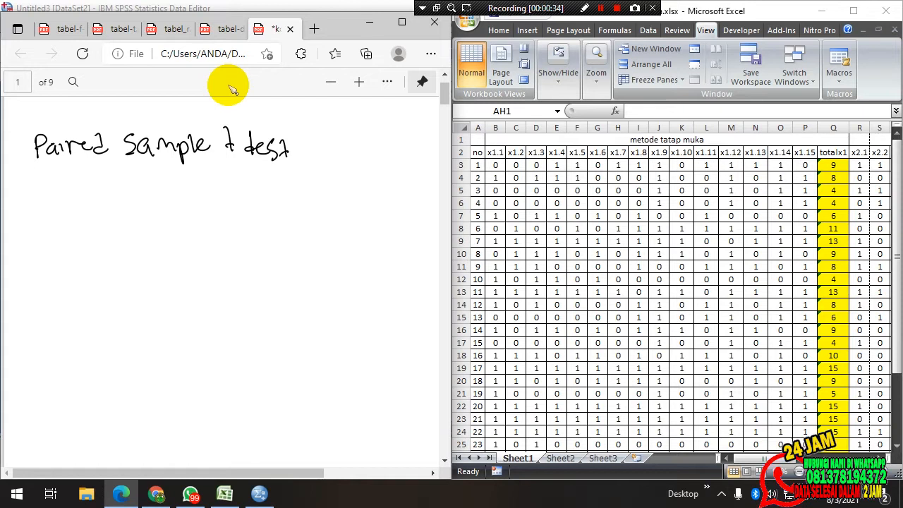
- Handwrite "One way Anova" below the first line and draw a closing brace beside both lines
mouse_move(38, 183)
mouse_down()
mouse_move(54, 200)
mouse_move(68, 199)
mouse_up()
mouse_move(69, 190)
mouse_down()
mouse_move(113, 194)
mouse_move(137, 182)
mouse_move(157, 187)
mouse_move(162, 204)
mouse_move(195, 178)
mouse_move(210, 192)
mouse_move(263, 182)
mouse_move(275, 191)
mouse_up()
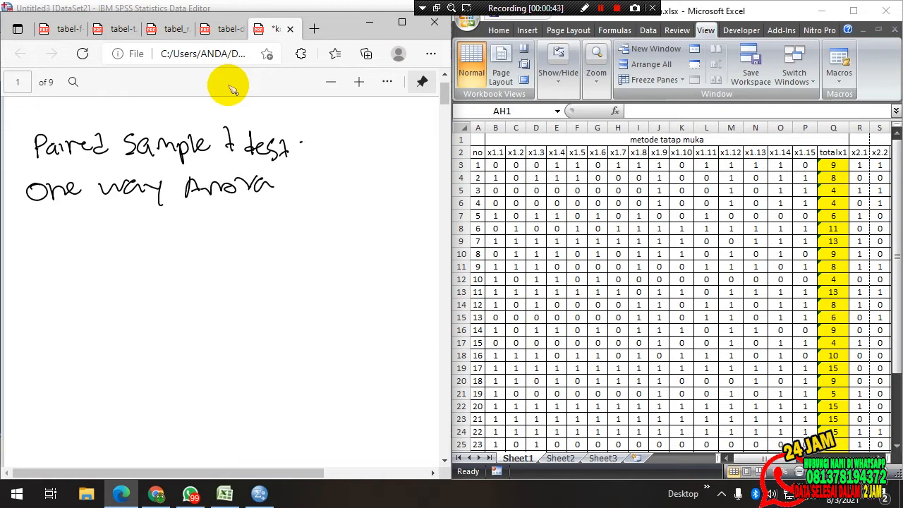
mouse_move(301, 142)
mouse_down()
mouse_move(312, 167)
mouse_move(299, 182)
mouse_up()
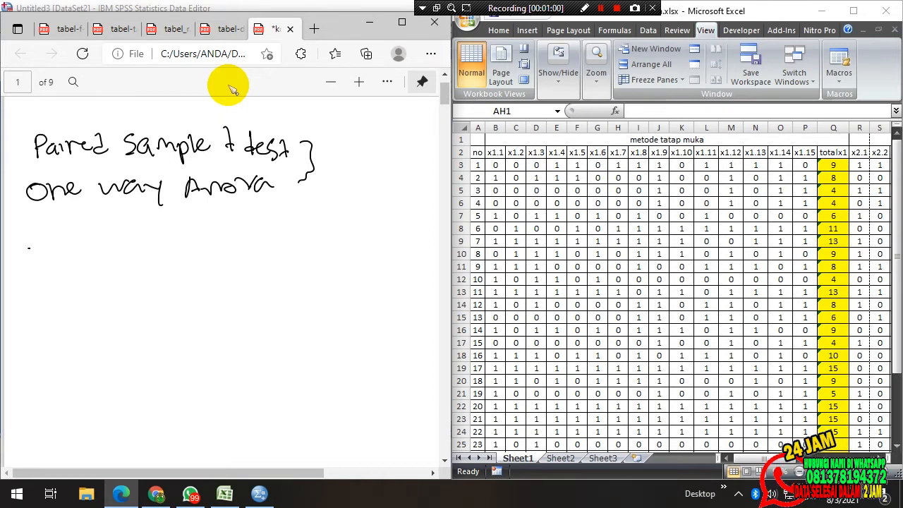
- Handwrite "ofline" and "online" side by side below the test names, add "minat" above the gap between them, and circle both words
mouse_move(37, 245)
mouse_down()
mouse_move(41, 265)
mouse_move(79, 256)
mouse_up()
drag(79, 250, 97, 247)
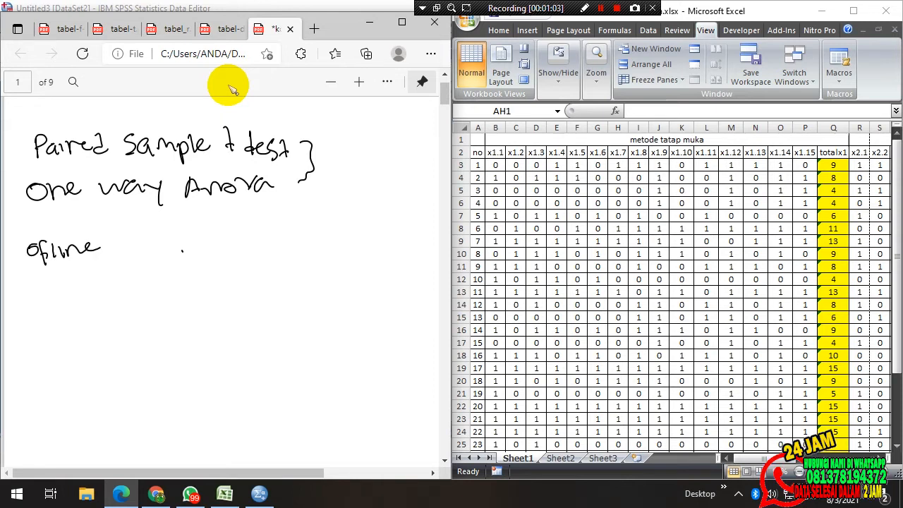
drag(192, 248, 224, 257)
mouse_move(233, 245)
mouse_down()
mouse_move(236, 256)
mouse_move(258, 244)
mouse_up()
drag(261, 247, 276, 243)
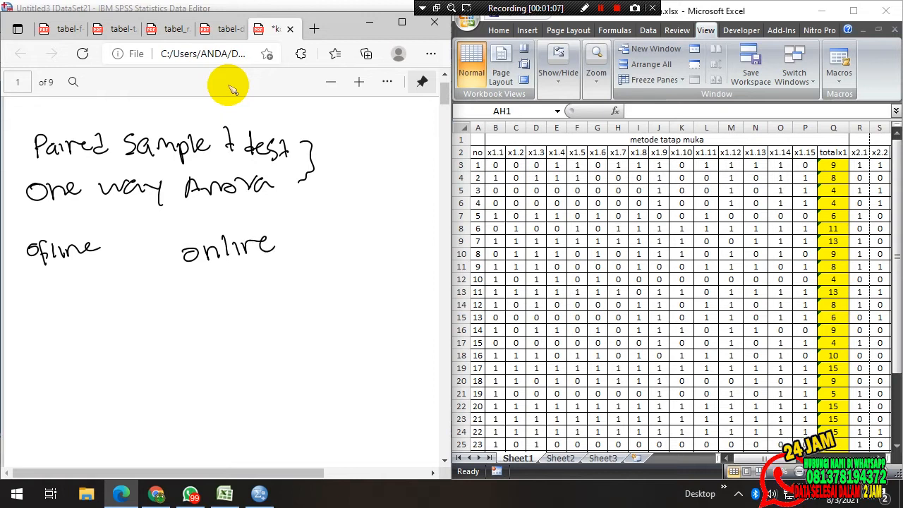
drag(114, 228, 164, 223)
mouse_move(159, 220)
mouse_down()
mouse_move(227, 219)
mouse_move(189, 279)
mouse_move(206, 227)
mouse_up()
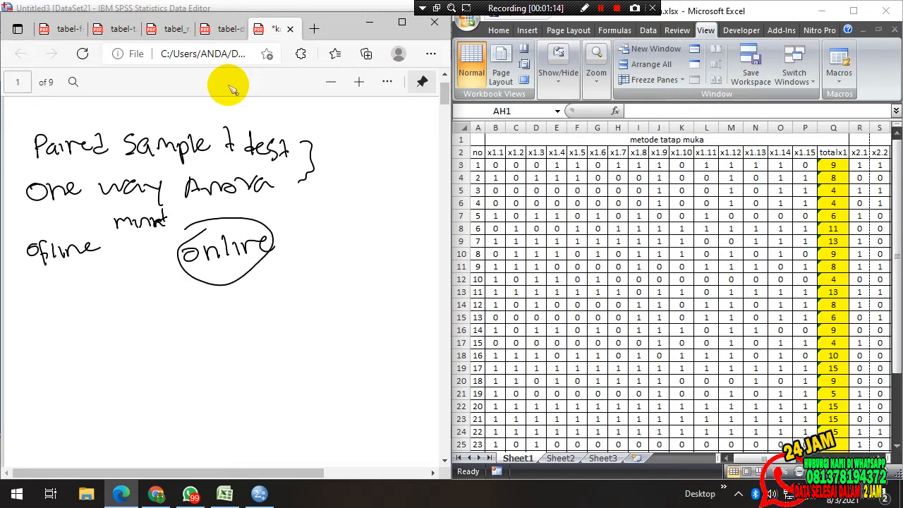
mouse_move(17, 231)
mouse_down()
mouse_move(93, 228)
mouse_move(5, 283)
mouse_up()
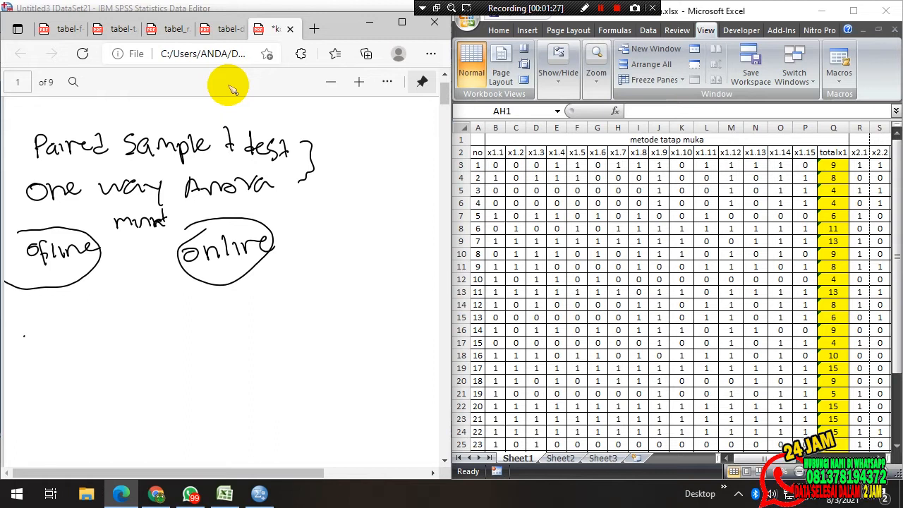
- Handwrite "ceramah" and "game" below the first word pair, circle both, and add "metode" above the gap between them
mouse_move(32, 326)
mouse_down()
mouse_move(35, 343)
mouse_move(45, 338)
mouse_up()
drag(47, 327, 140, 332)
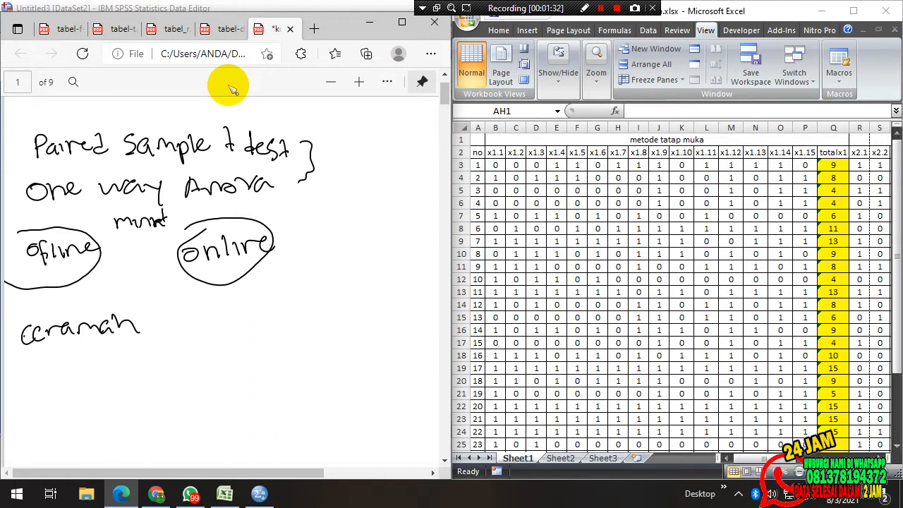
mouse_move(271, 322)
mouse_down()
mouse_move(262, 346)
mouse_move(333, 319)
mouse_up()
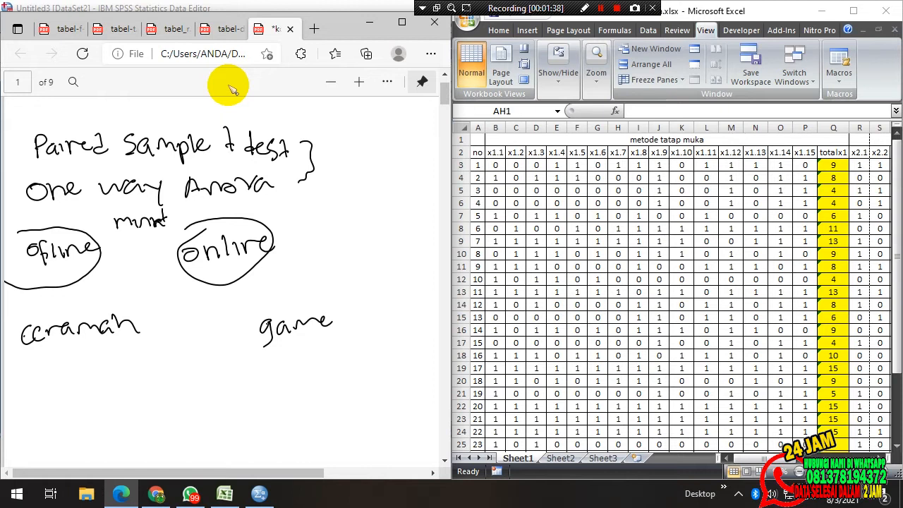
mouse_move(276, 294)
mouse_down()
mouse_move(337, 295)
mouse_move(279, 361)
mouse_move(274, 291)
mouse_up()
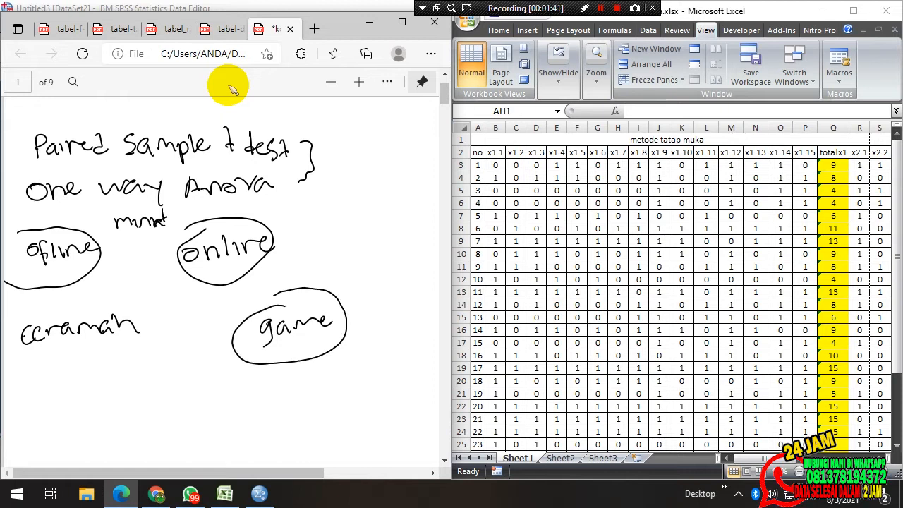
mouse_move(19, 301)
mouse_down()
mouse_move(40, 293)
mouse_move(136, 325)
mouse_move(41, 372)
mouse_move(8, 322)
mouse_up()
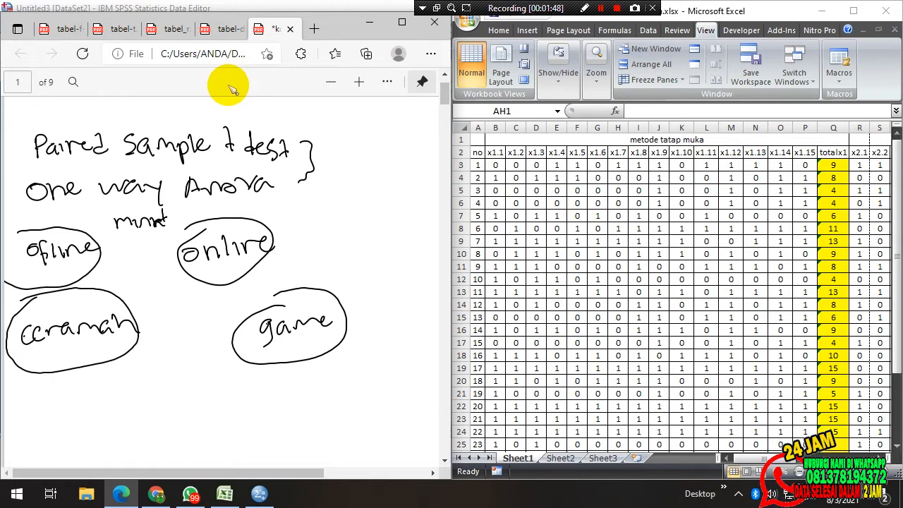
mouse_move(145, 306)
mouse_down()
mouse_move(152, 295)
mouse_move(221, 291)
mouse_up()
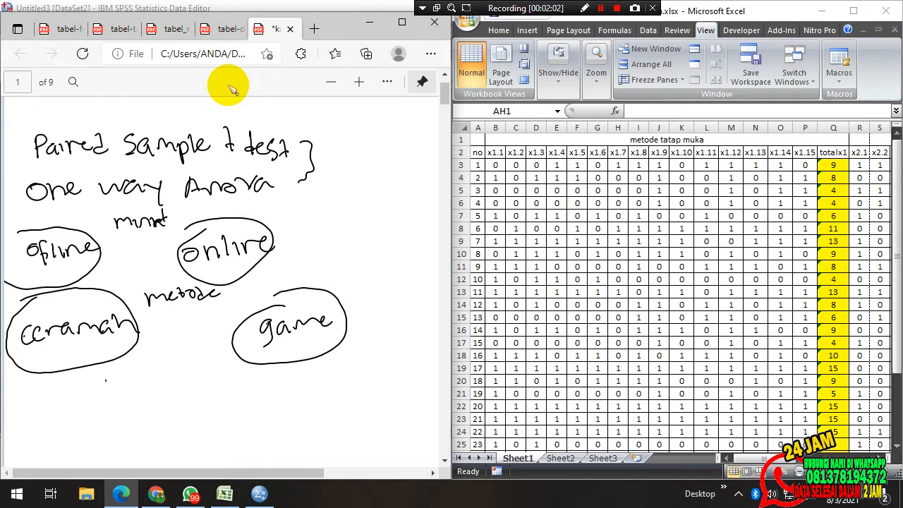
- Handwrite "laporan keluhan" under the circled methods, with "ofline" and "online" below it, both underlined
drag(107, 380, 110, 391)
mouse_move(120, 384)
mouse_down()
mouse_move(116, 390)
mouse_move(126, 391)
mouse_up()
mouse_move(128, 386)
mouse_down()
mouse_move(133, 401)
mouse_move(151, 388)
mouse_move(310, 391)
mouse_up()
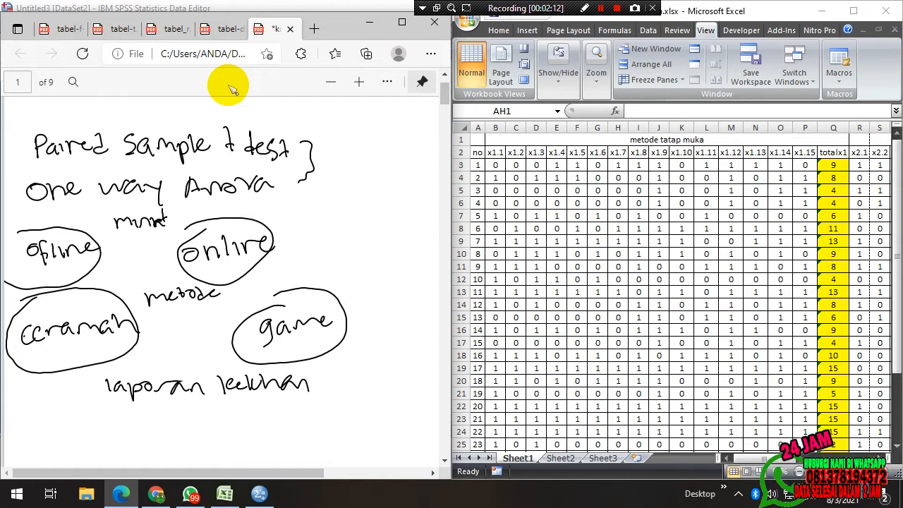
mouse_move(41, 423)
mouse_down()
mouse_move(47, 440)
mouse_move(76, 428)
mouse_up()
drag(79, 428, 107, 418)
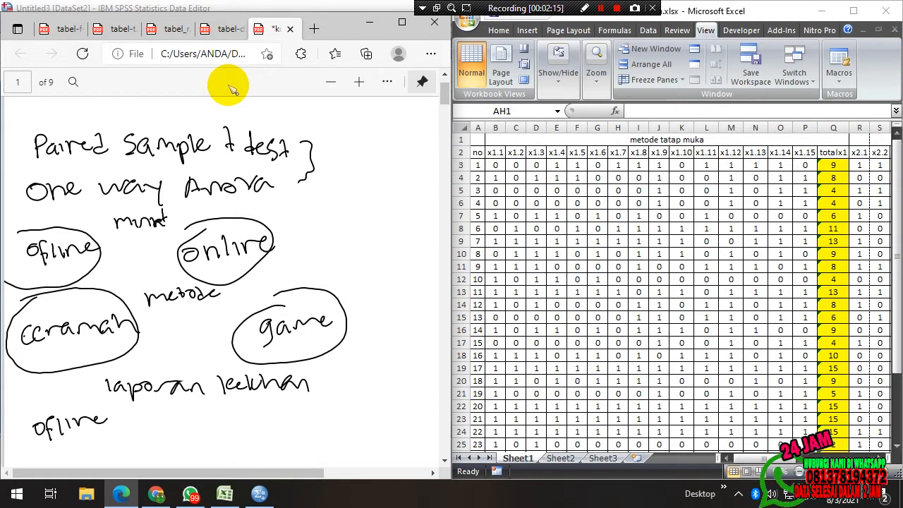
drag(314, 416, 394, 402)
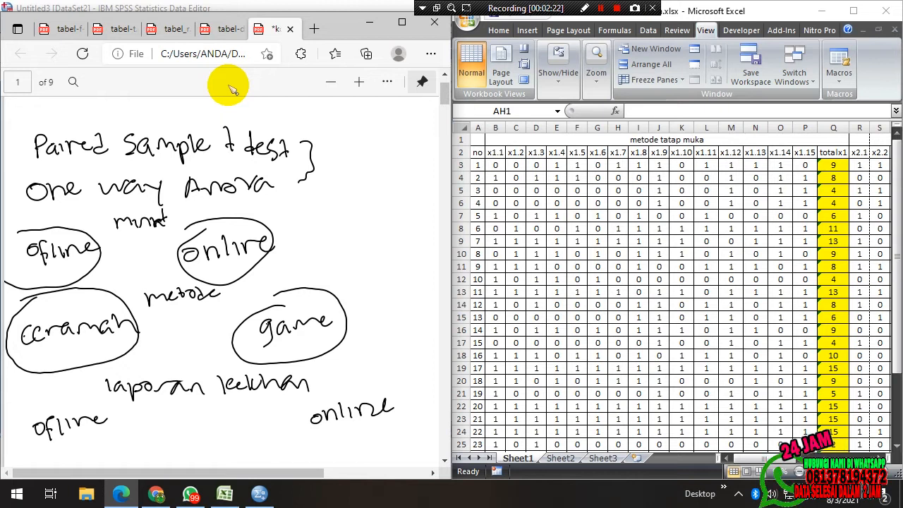
drag(95, 432, 49, 446)
drag(382, 422, 324, 441)
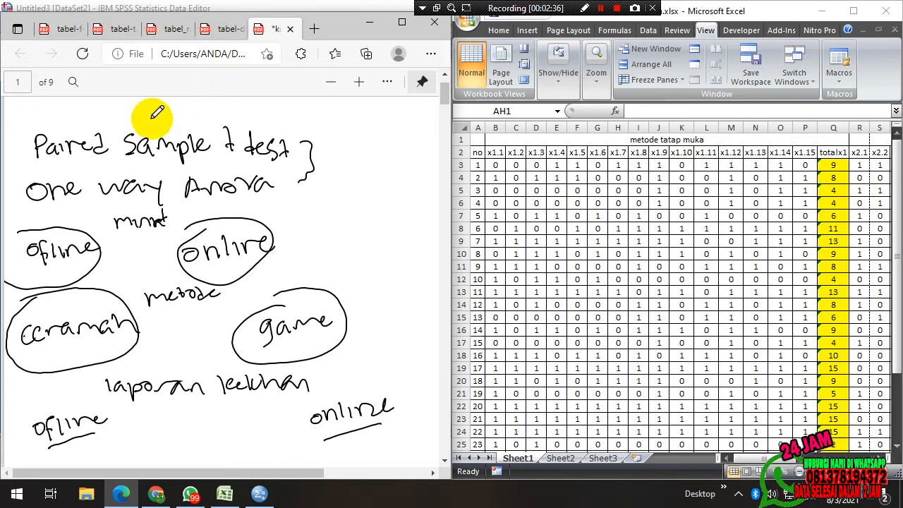
- Examine the study title and the H0 and Ha hypotheses on page 2 of the PDF
scroll(159, 180, down, 3)
scroll(162, 180, down, 5)
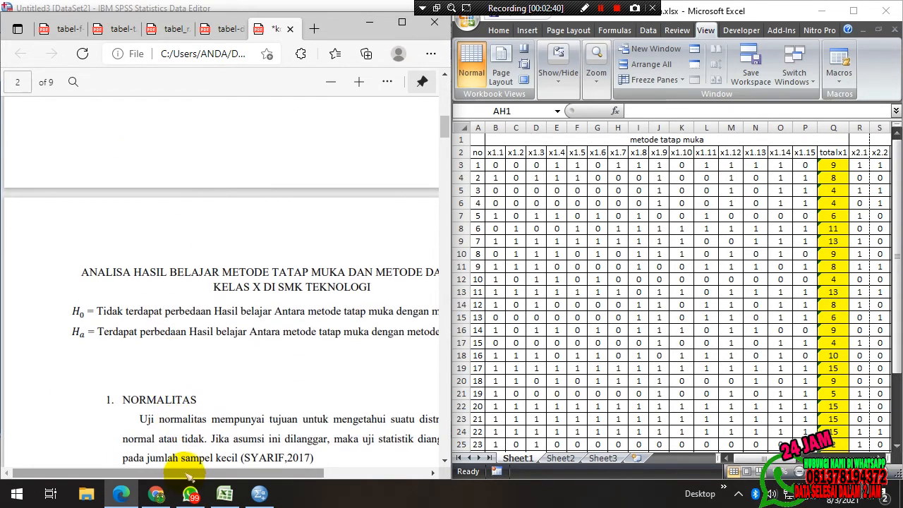
drag(187, 474, 227, 474)
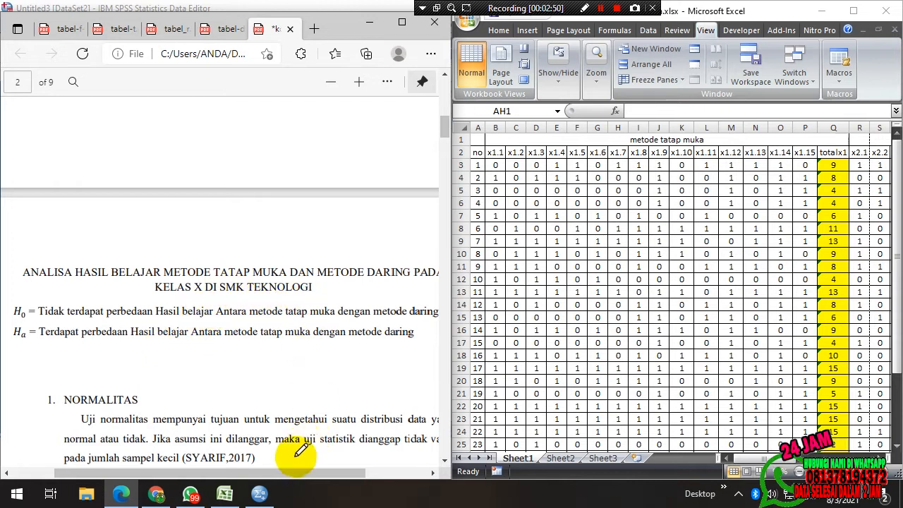
drag(299, 475, 319, 478)
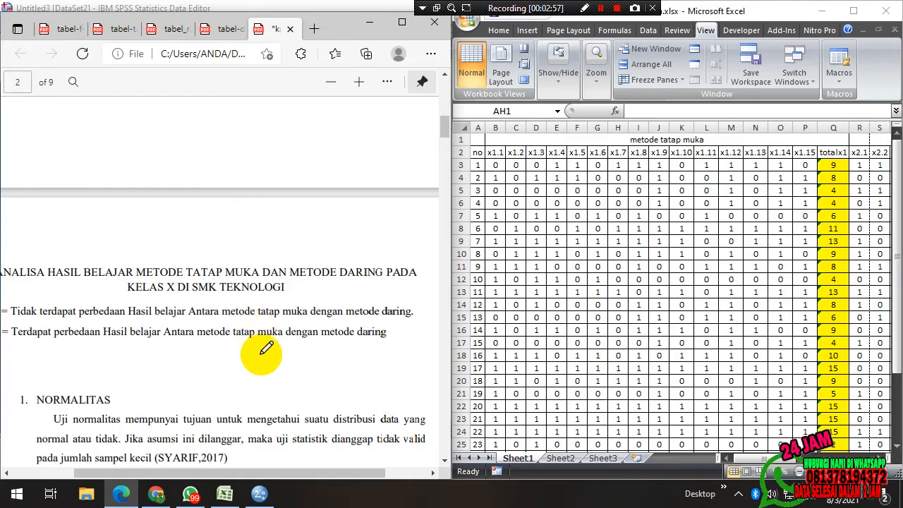
drag(328, 482, 312, 480)
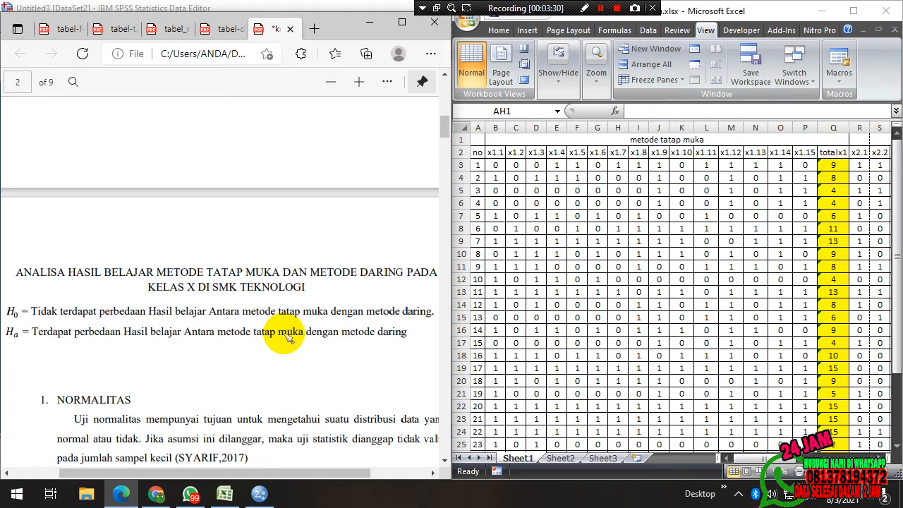
- Highlight the "NORMALITAS" and "HOMOGENITAS" headings on page 2 in green
scroll(205, 374, down, 3)
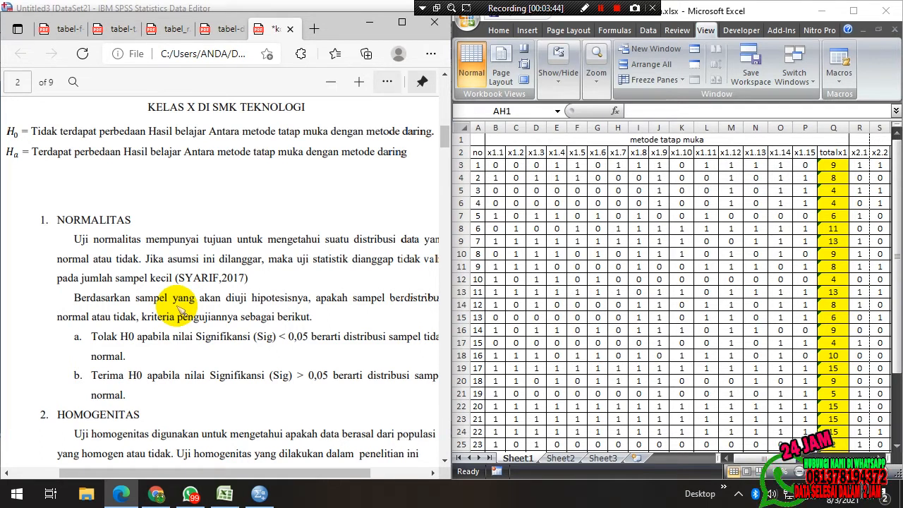
click(387, 82)
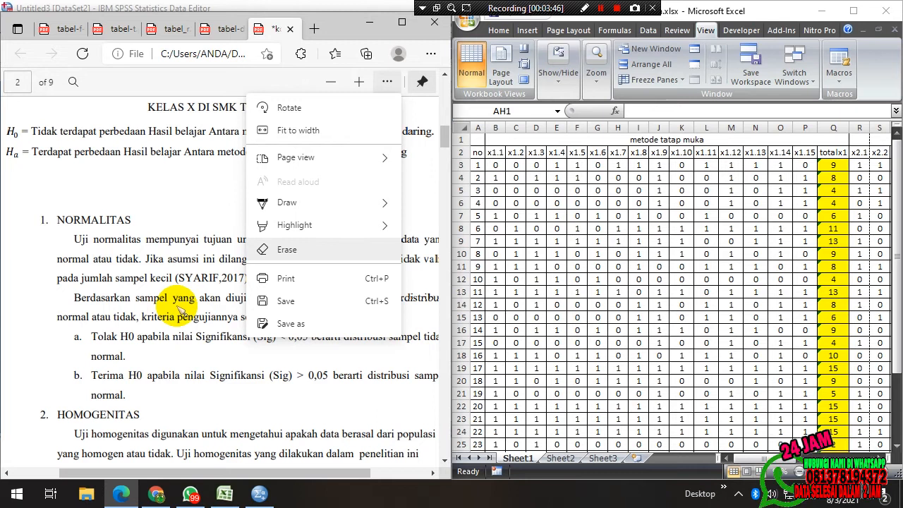
mouse_move(295, 226)
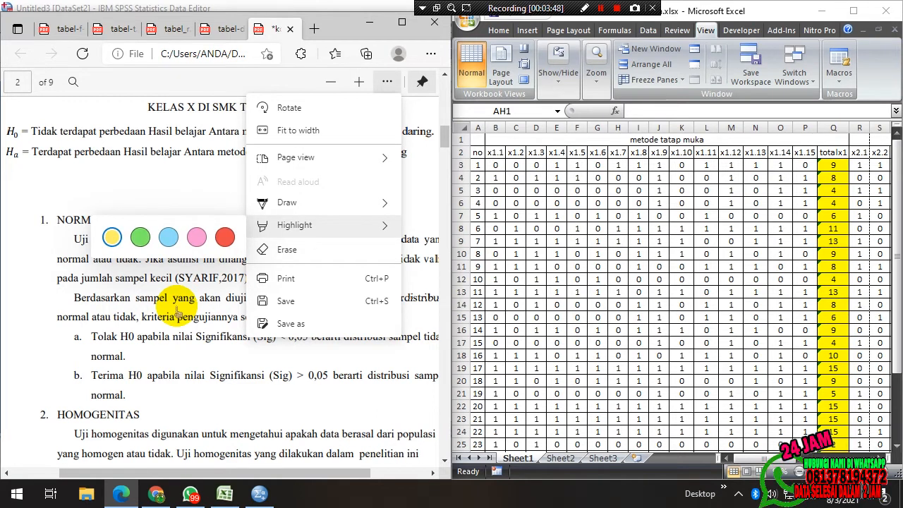
key(Escape)
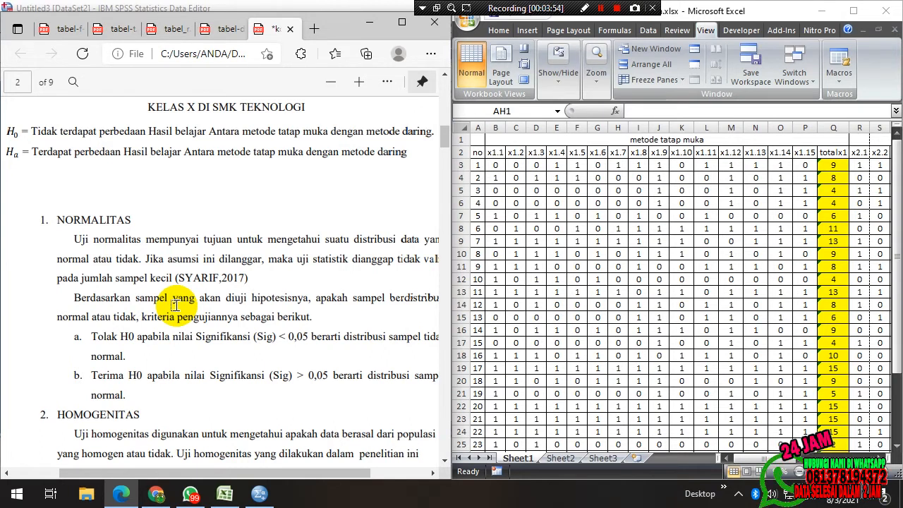
drag(133, 220, 65, 220)
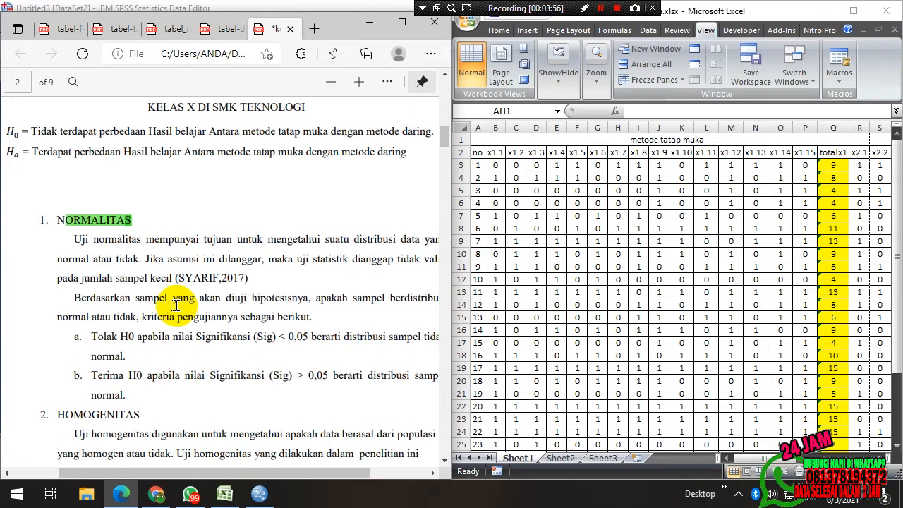
drag(141, 415, 65, 415)
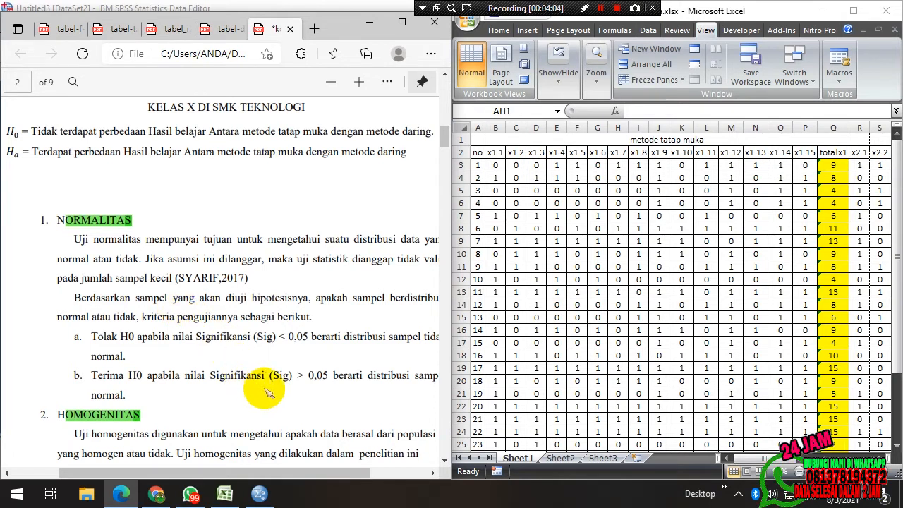
- Switch to the Excel workbook "konten anova.xlsx" and maximize its window
drag(275, 475, 300, 484)
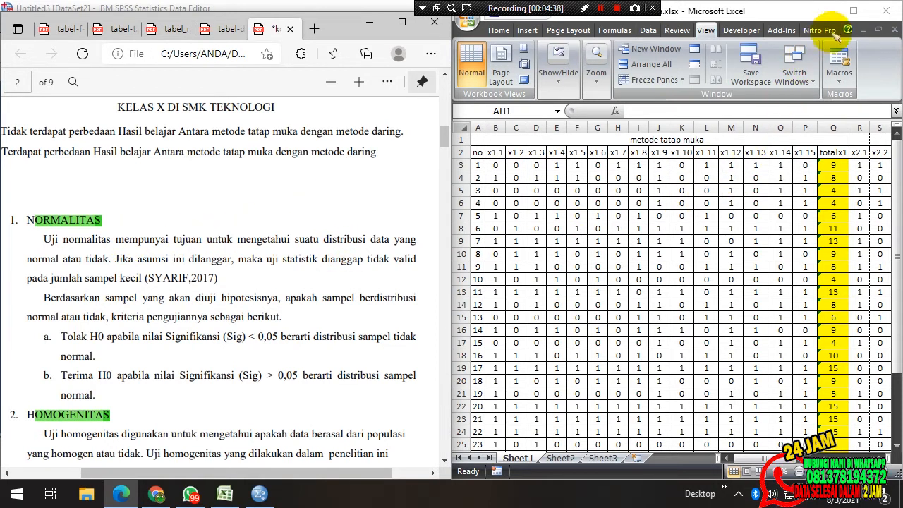
click(851, 12)
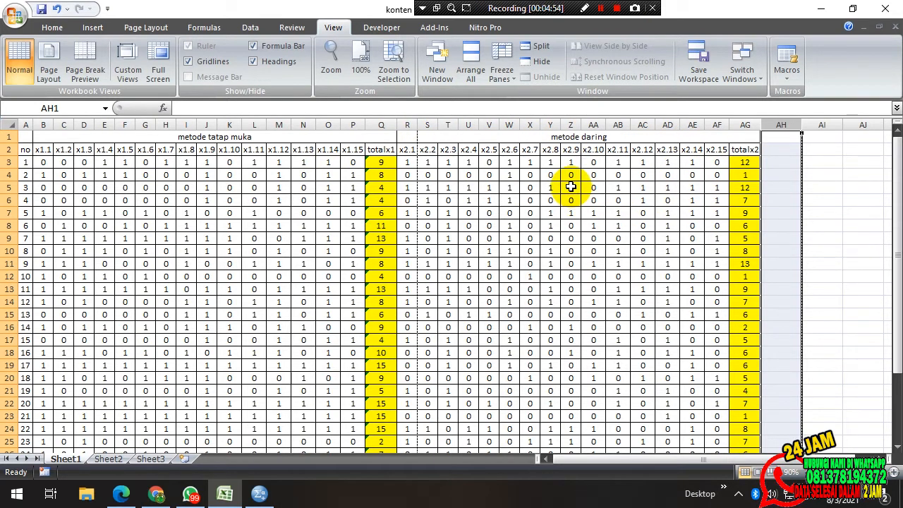
- Insert an empty column between the totalx1 and x2.1 columns
click(51, 26)
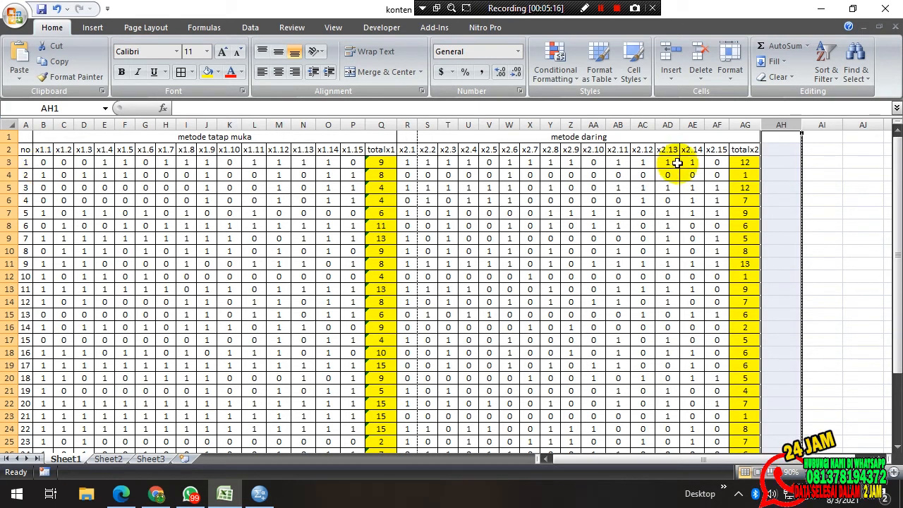
click(855, 150)
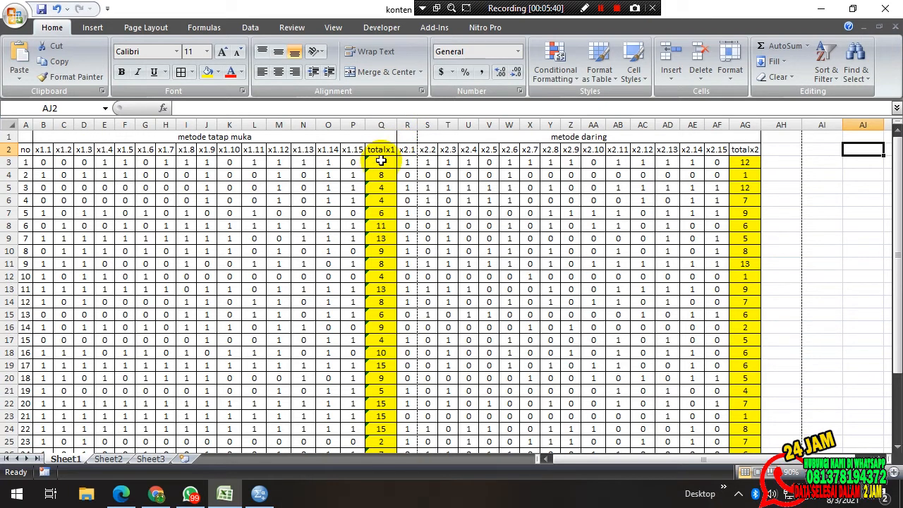
click(407, 124)
right_click(407, 124)
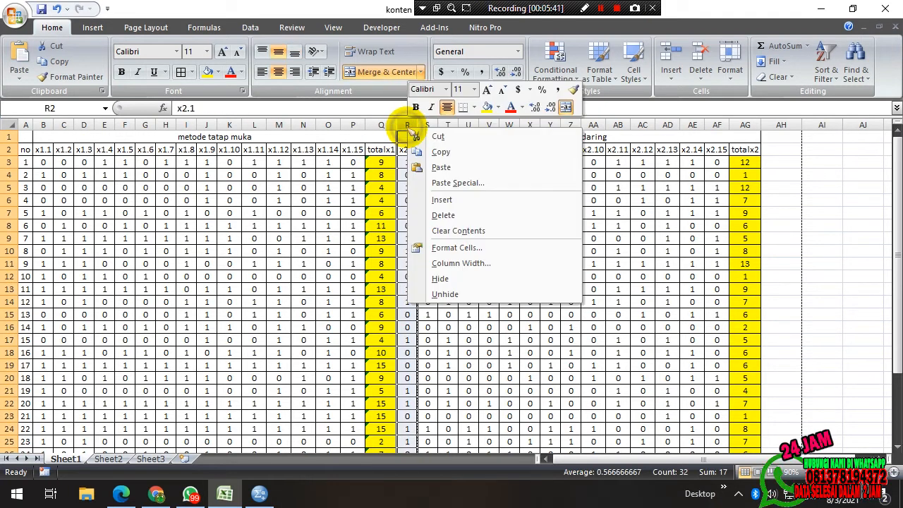
click(437, 202)
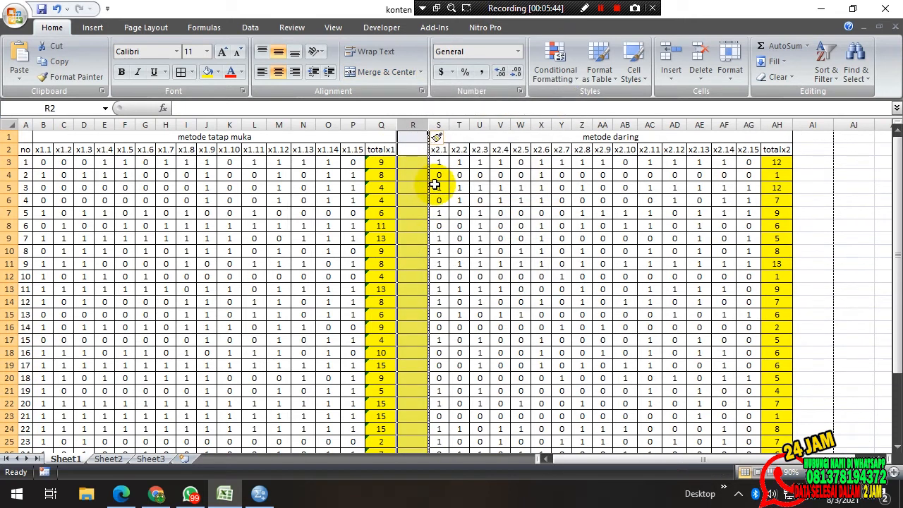
- Enter the header "persenX1" in R2 beside totalx1 and fit the column width to it
click(37, 161)
drag(38, 161, 331, 162)
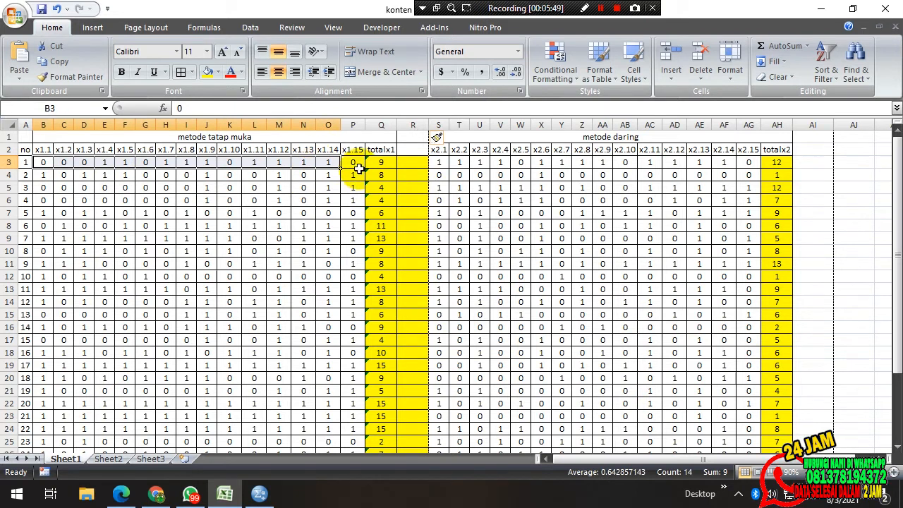
click(408, 147)
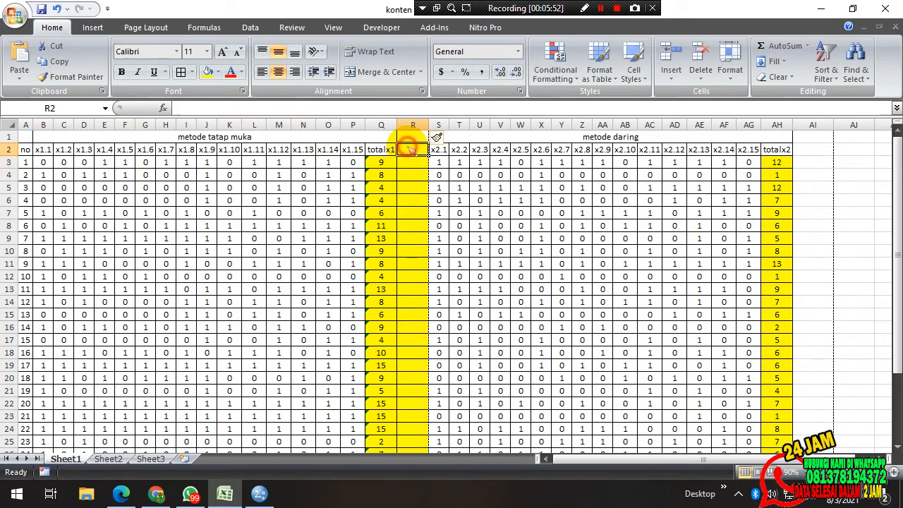
text(perse)
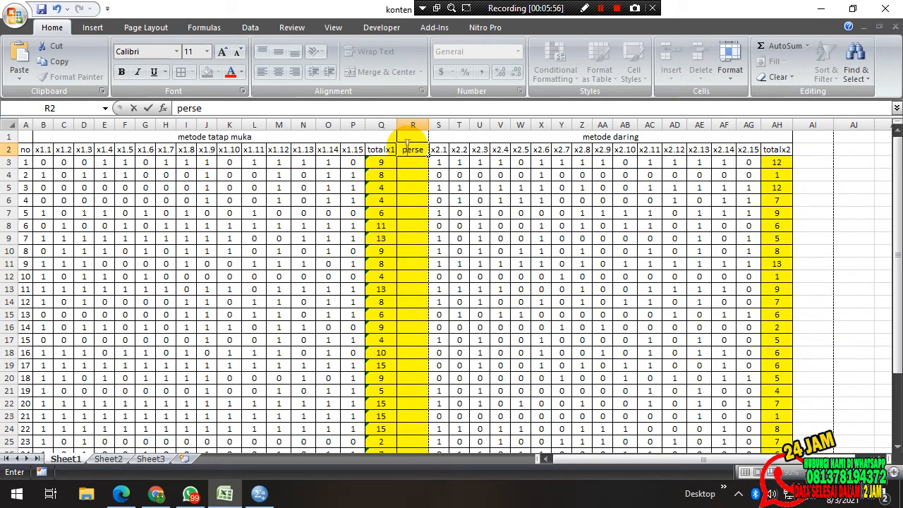
text(ntas)
key(BackSpace)
key(BackSpace)
key(BackSpace)
text(X1)
key(Return)
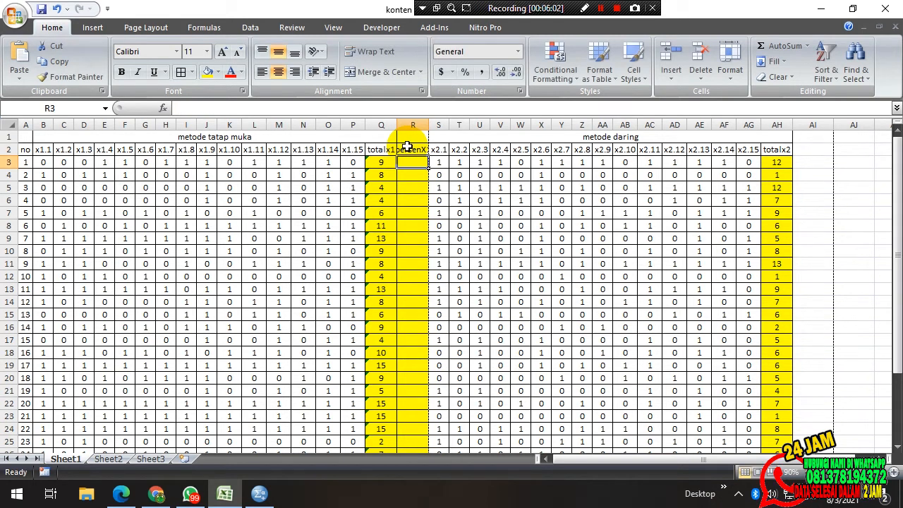
double_click(428, 125)
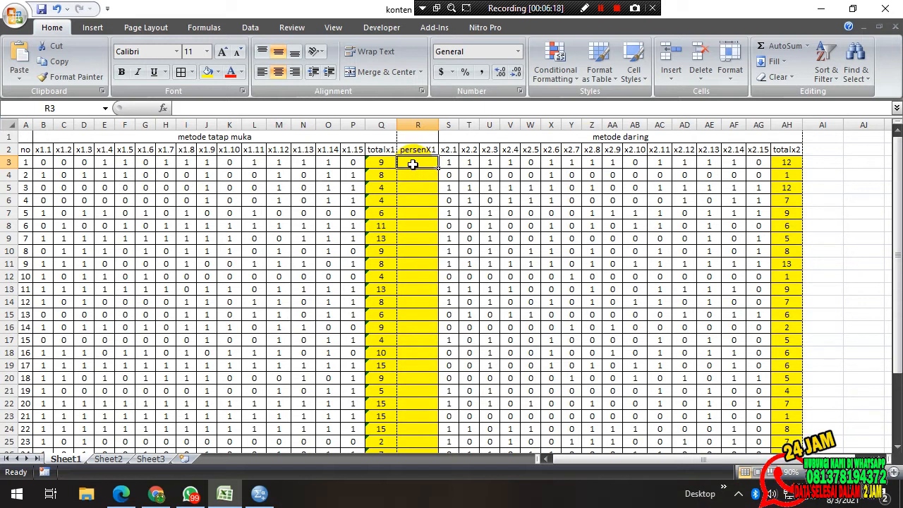
- Enter the formula =(Q3/15)*100 in R3 and fill it down the persenX1 column for every respondent
double_click(413, 164)
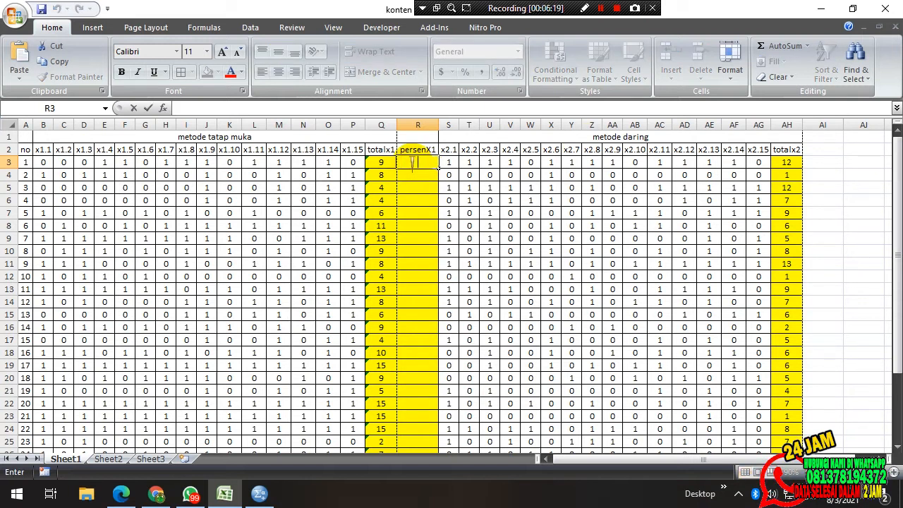
text(=(Q3/15)*100)
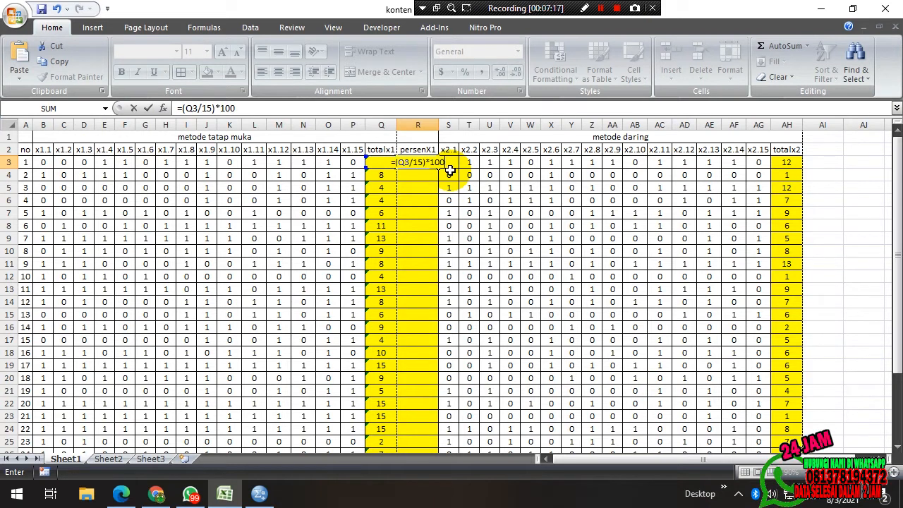
key(Return)
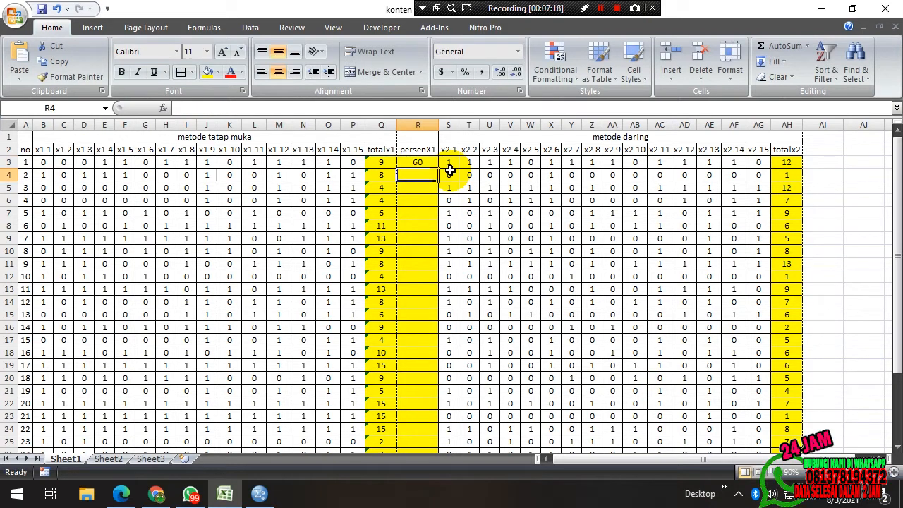
key(Up)
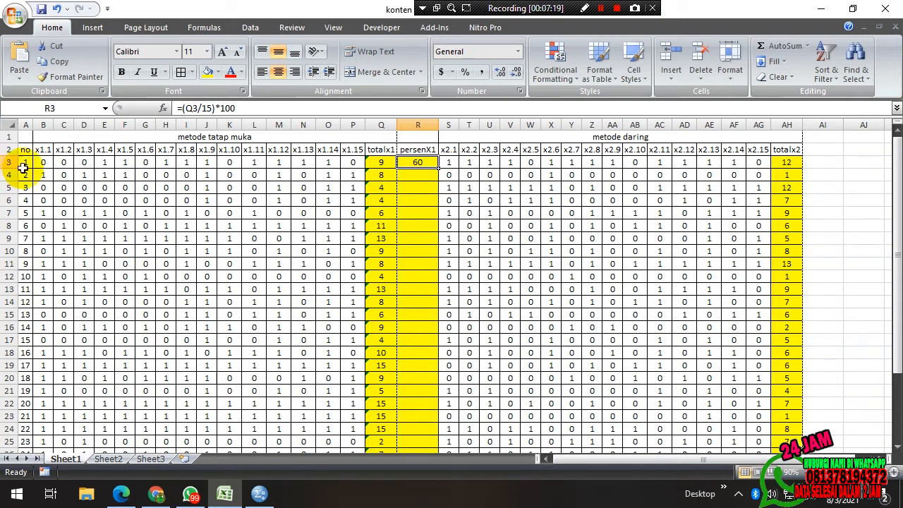
double_click(440, 168)
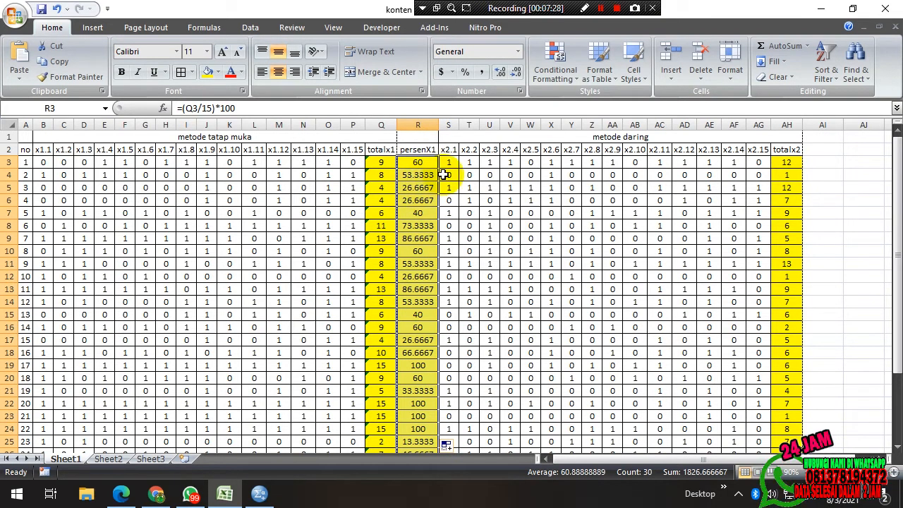
- Format the persenX1 values as Number with 0 decimal places
click(520, 91)
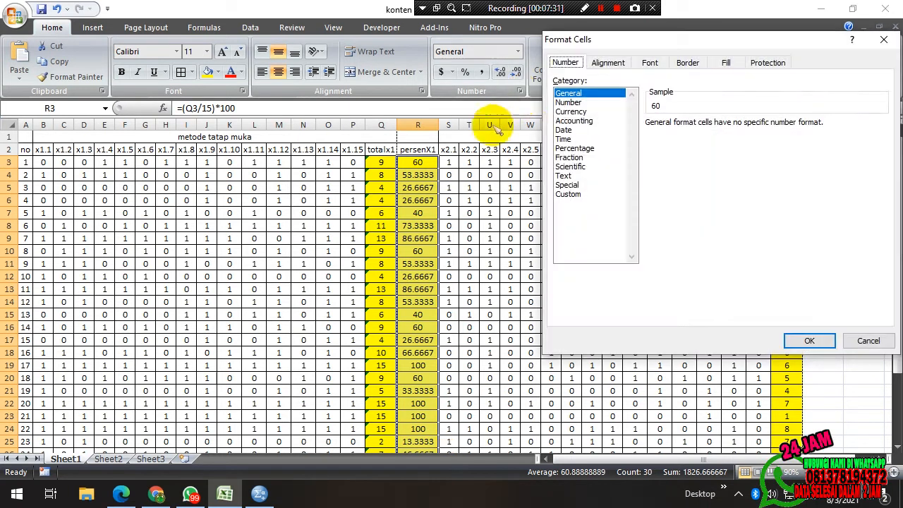
click(569, 103)
double_click(710, 123)
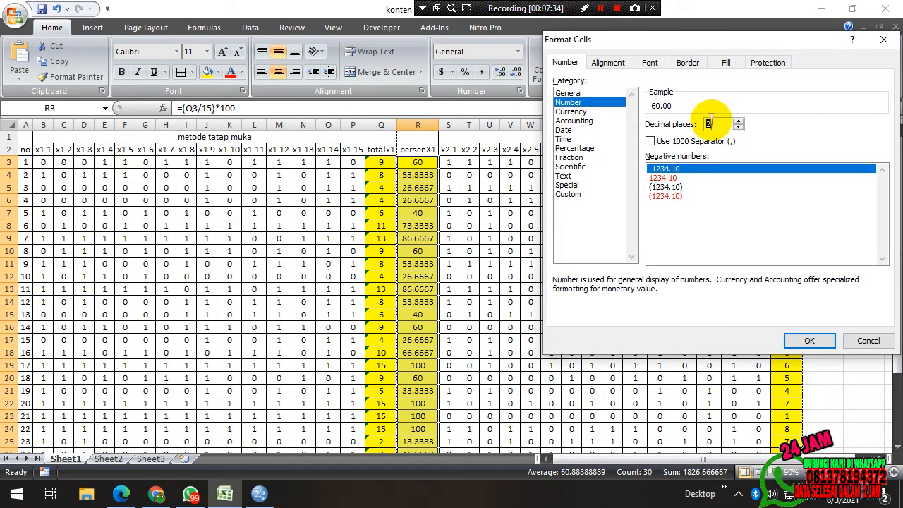
text(0)
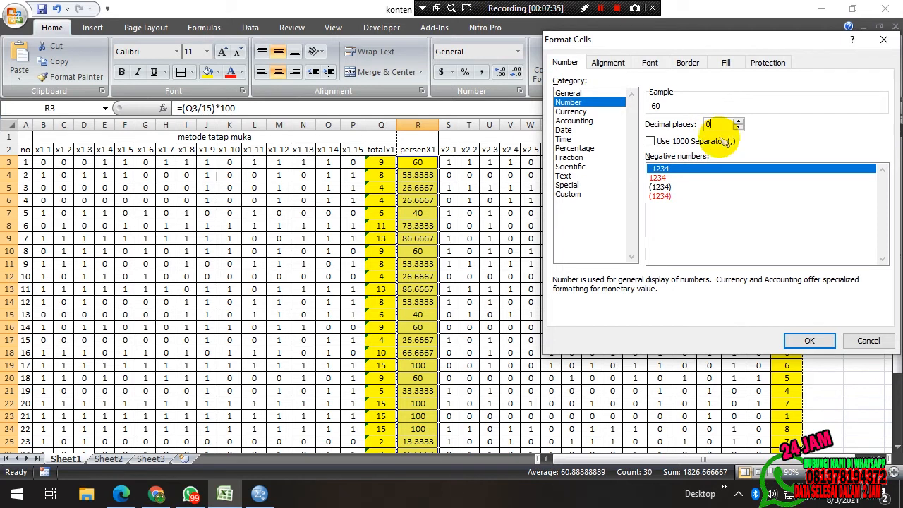
click(792, 340)
click(439, 123)
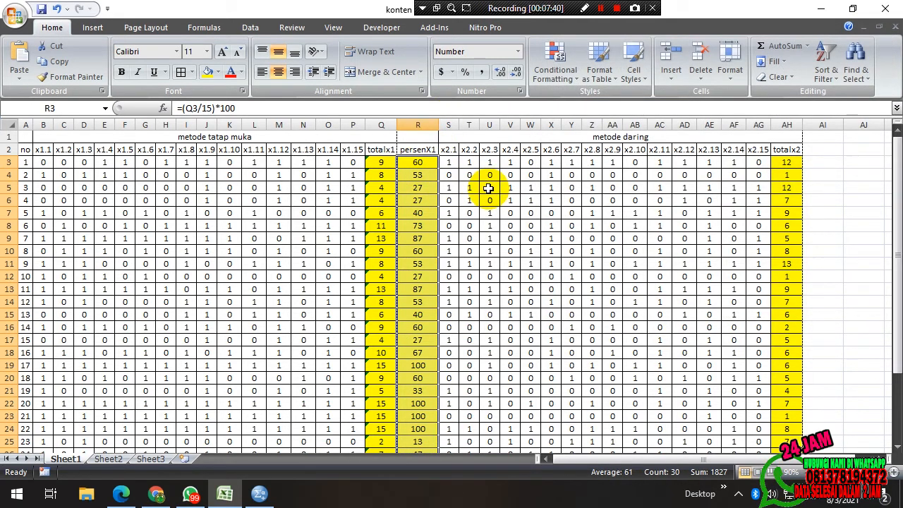
- Copy the persenX1 formulas into the empty column beside totalx2, starting at AI3, and select the header cell AI2
scroll(444, 222, down, 3)
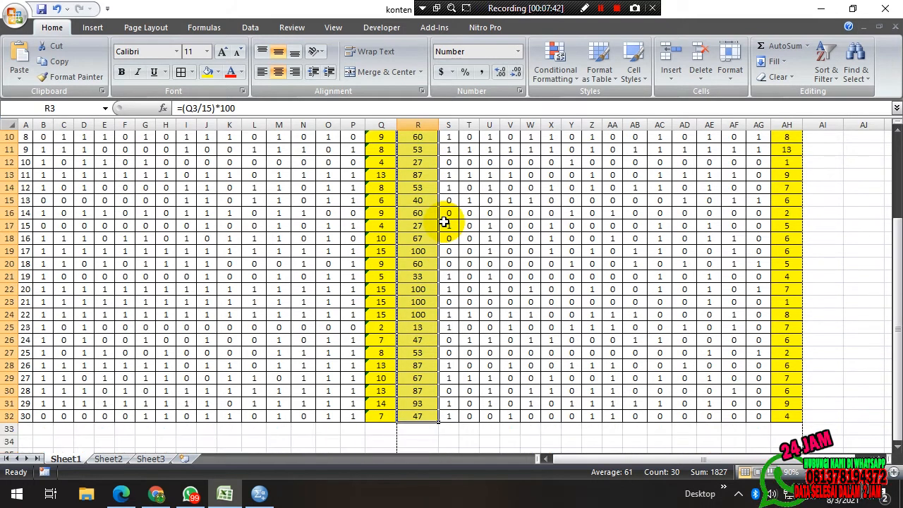
scroll(444, 222, up, 3)
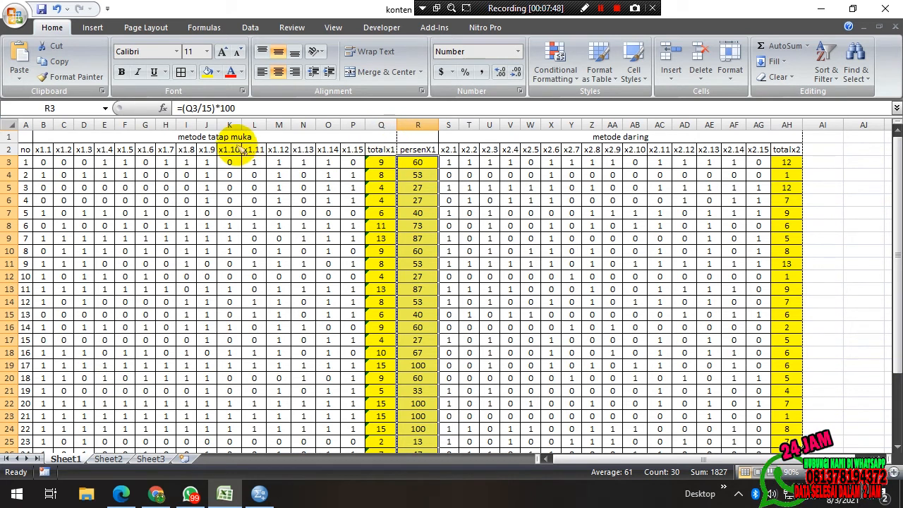
key(ctrl+c)
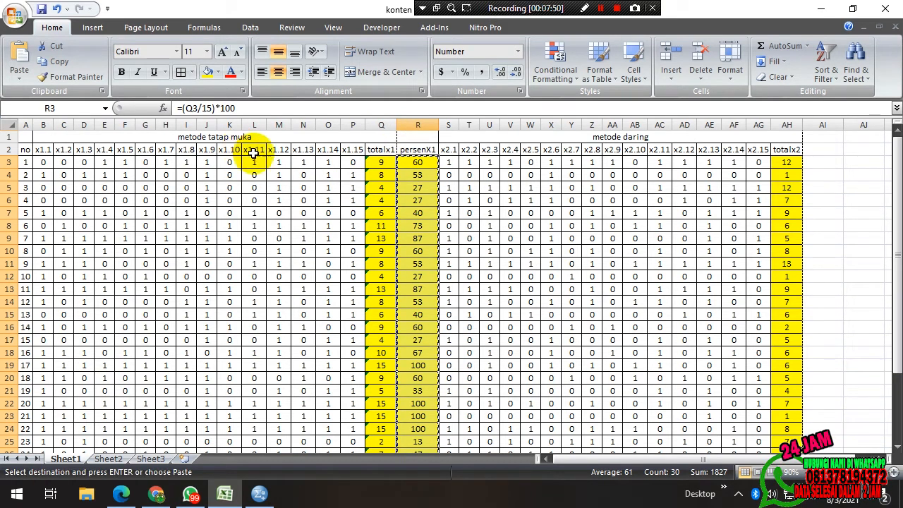
click(811, 162)
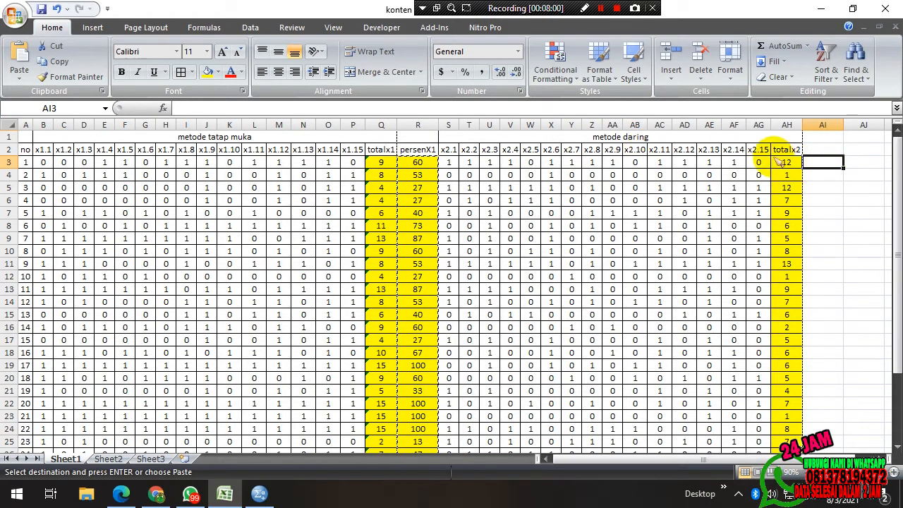
key(ctrl+v)
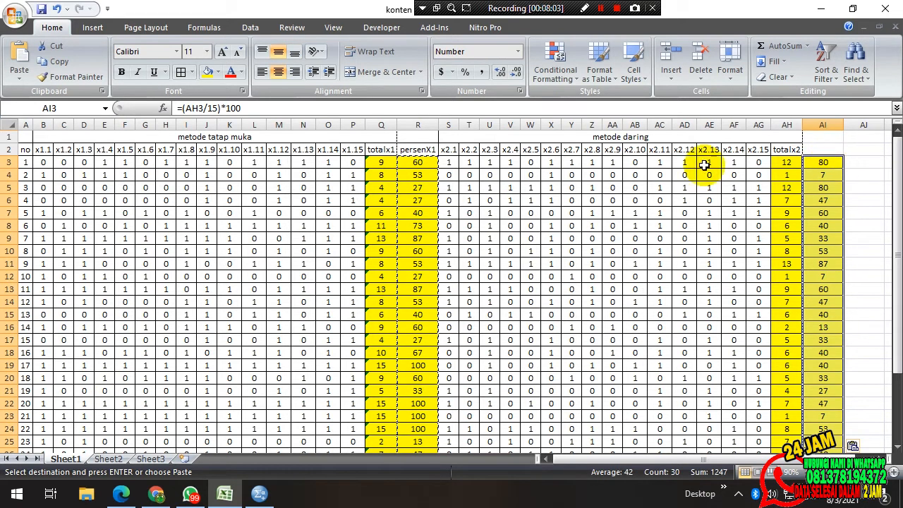
click(812, 165)
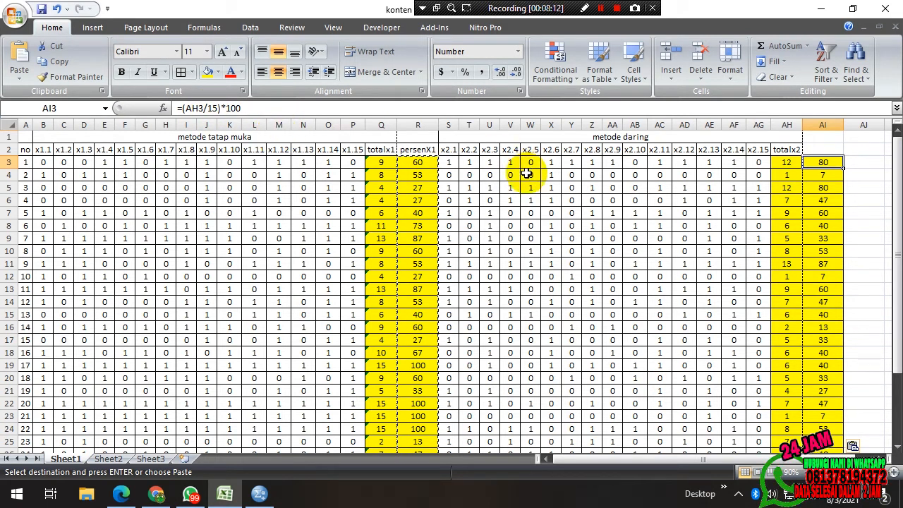
click(817, 150)
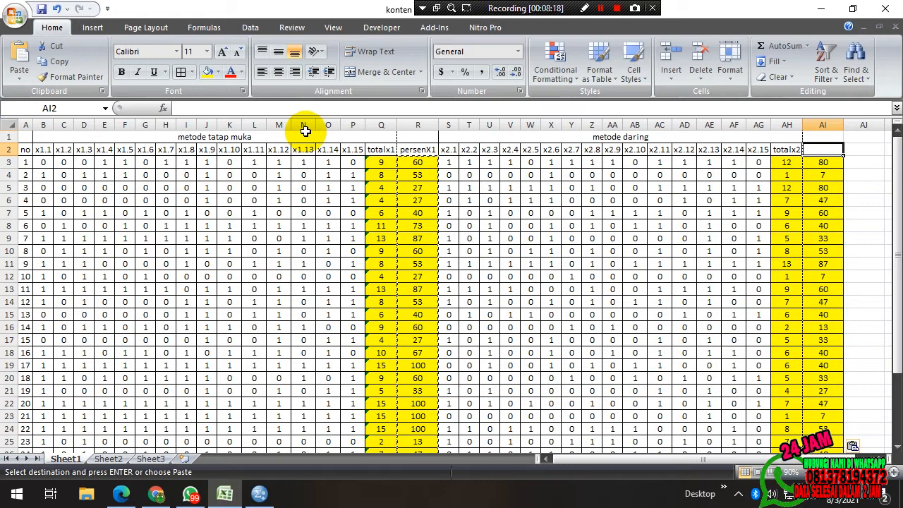
scroll(308, 202, down, 2)
scroll(310, 208, up, 2)
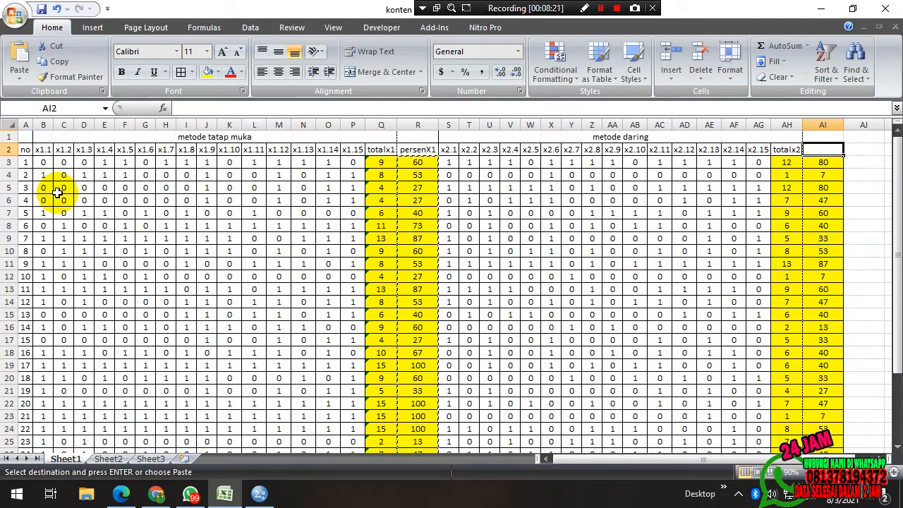
- Switch to the SPSS Data Editor and compare the Data View and Variable View of the empty dataset
click(263, 494)
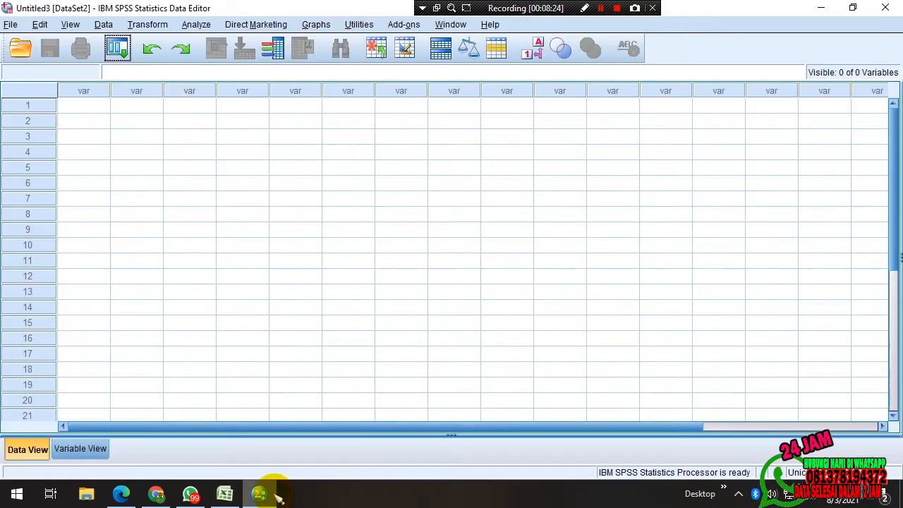
click(67, 449)
click(25, 449)
click(58, 449)
click(28, 448)
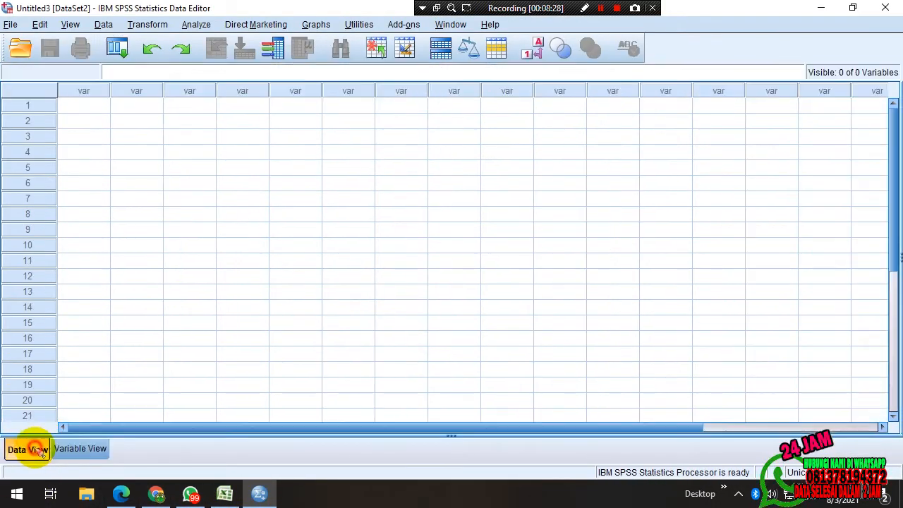
click(67, 448)
click(35, 451)
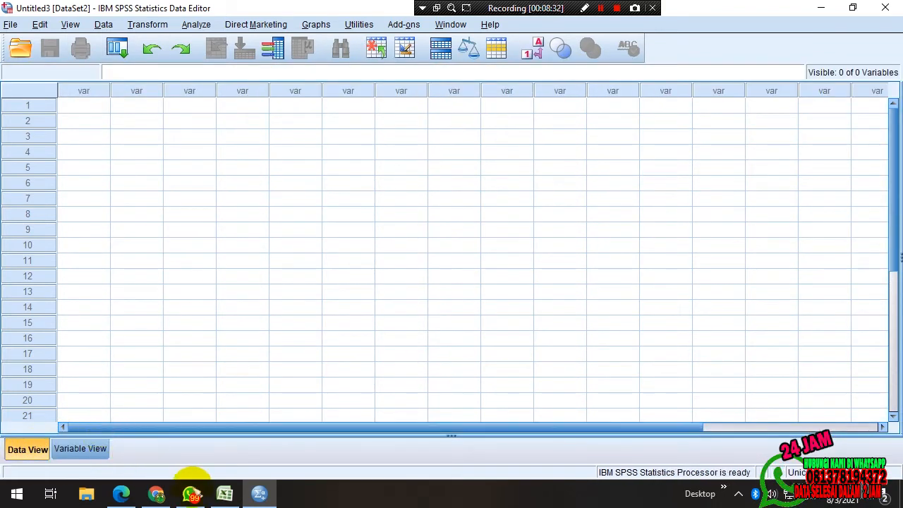
- Return to the Excel workbook and select the persenX1 values in R3:R32 for copying
click(225, 494)
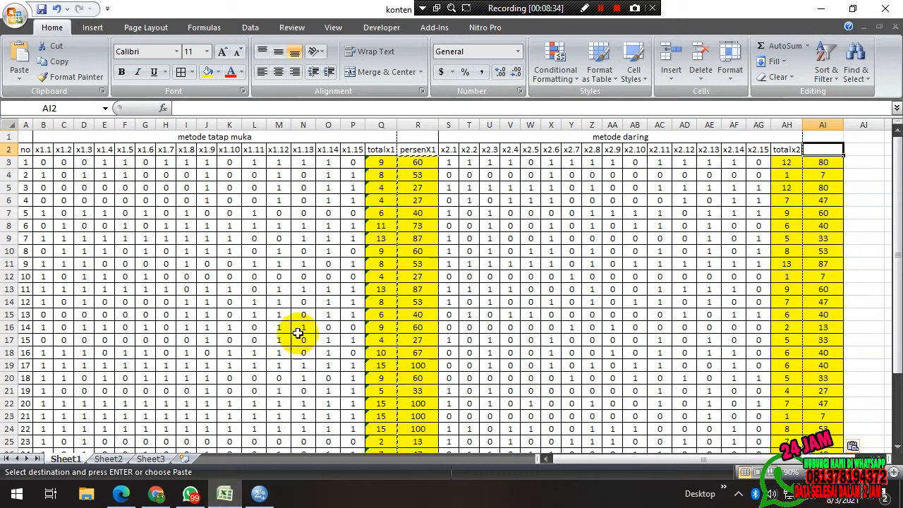
click(378, 164)
drag(378, 164, 378, 452)
scroll(381, 320, up, 2)
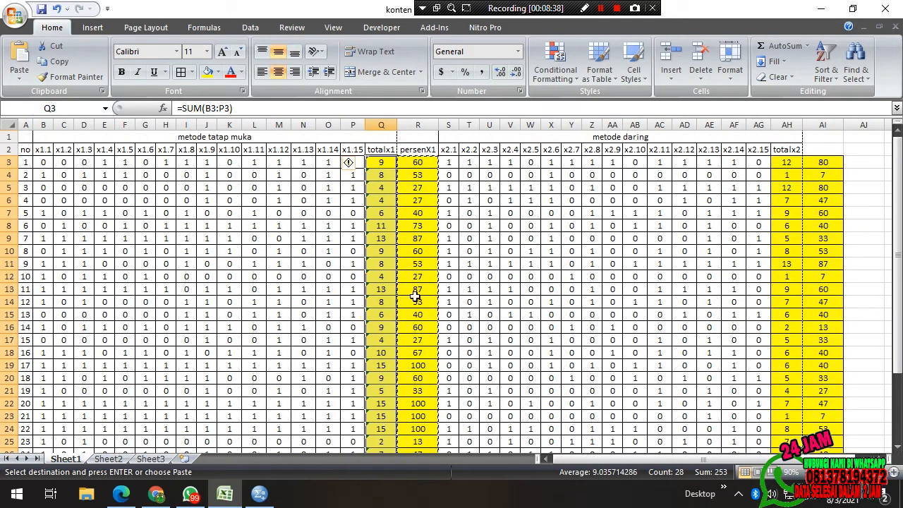
click(418, 165)
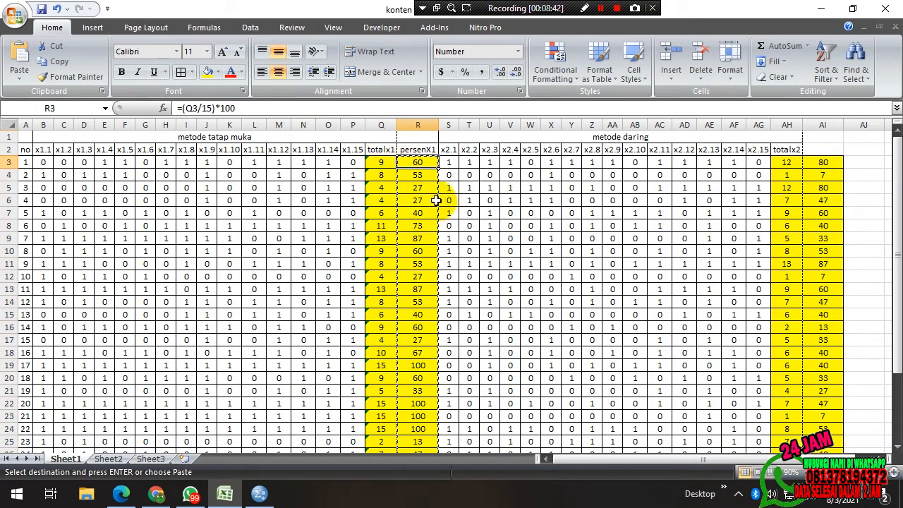
drag(412, 161, 414, 428)
- Switch to the SPSS Data Editor, try pasting the copied persenX1 values into the first column from row 2, and undo the paste
key(alt+Tab)
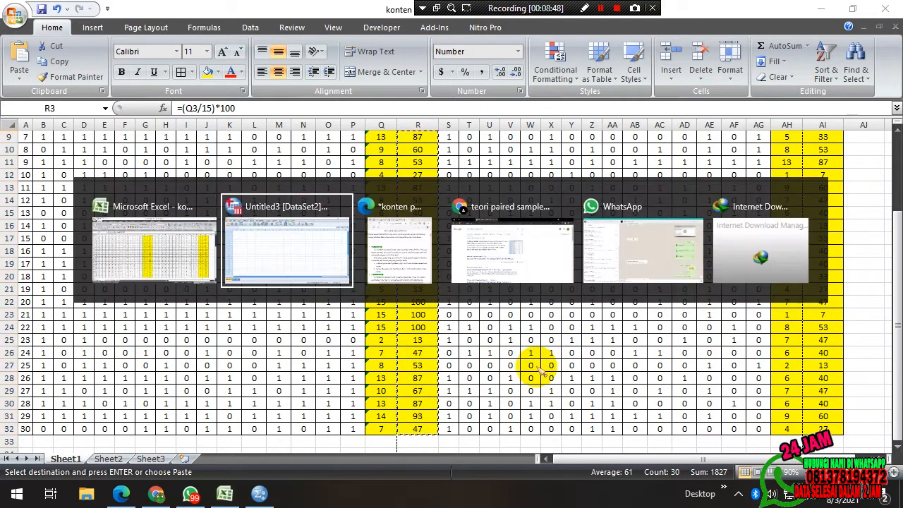
click(80, 107)
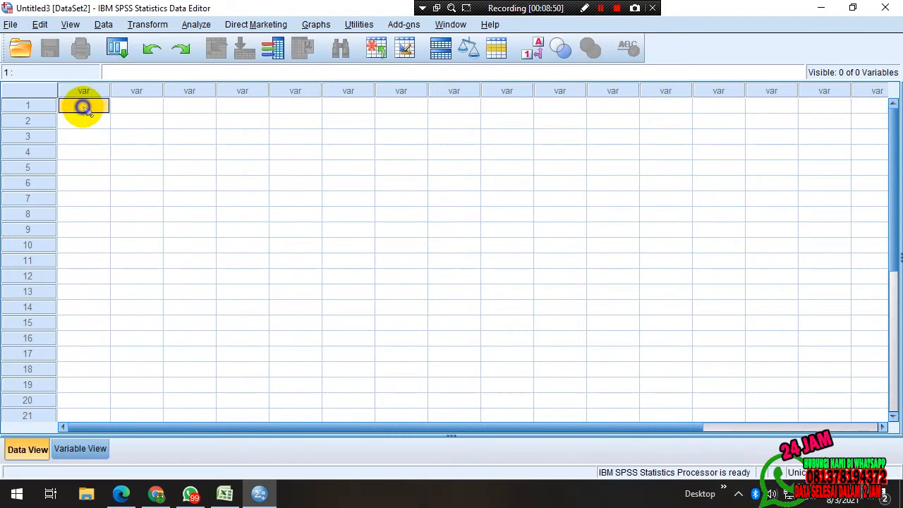
right_click(81, 108)
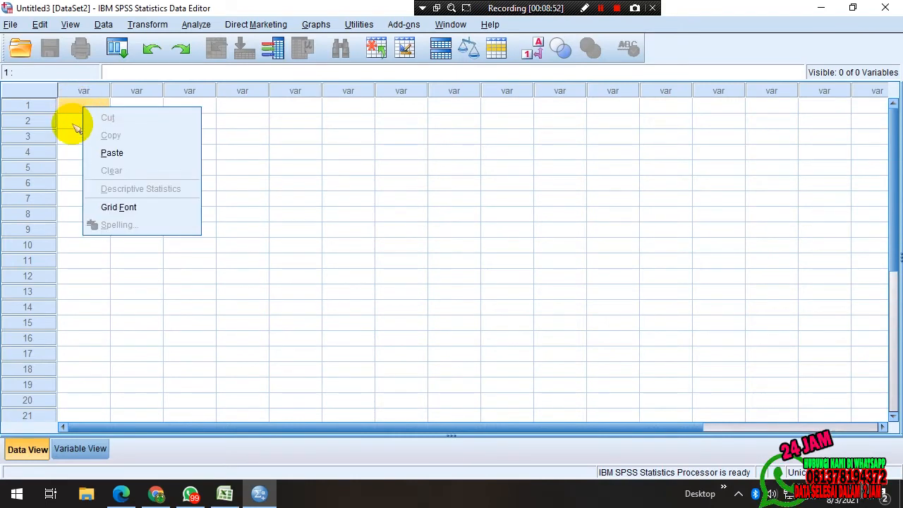
click(74, 120)
right_click(75, 120)
click(92, 165)
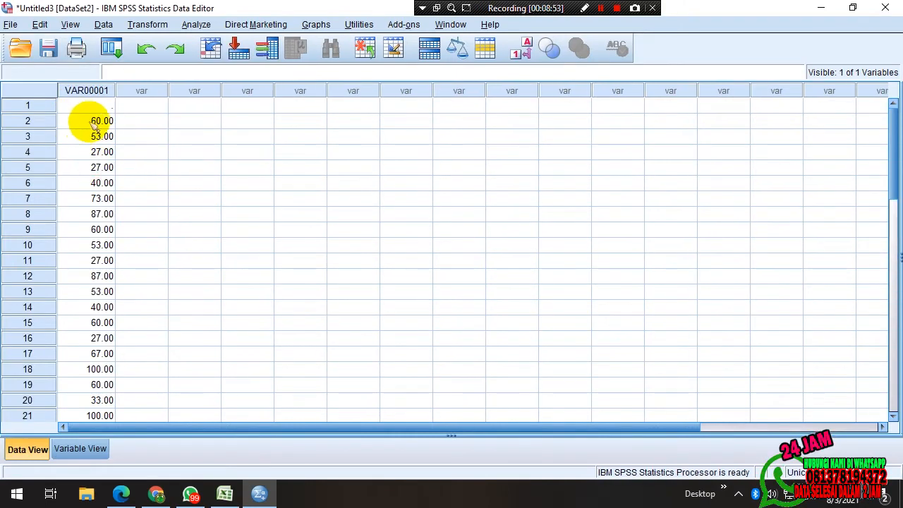
scroll(56, 177, down, 5)
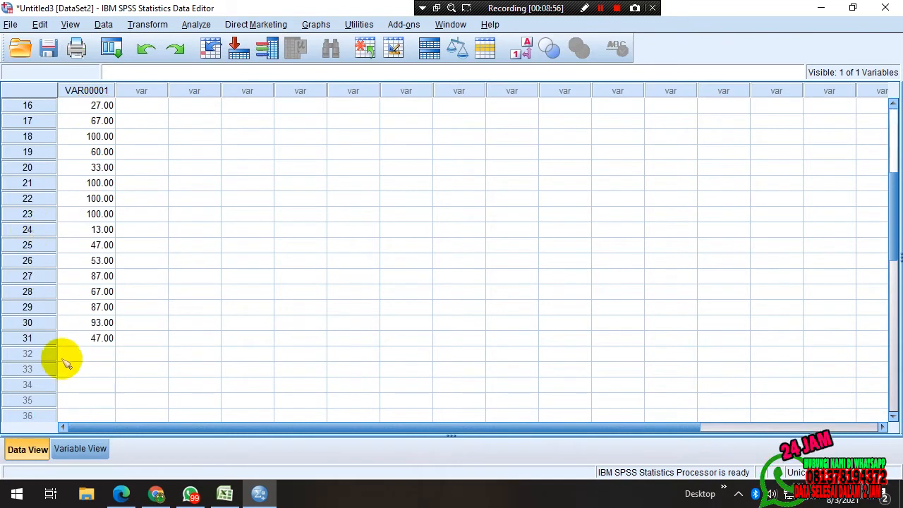
scroll(70, 266, up, 5)
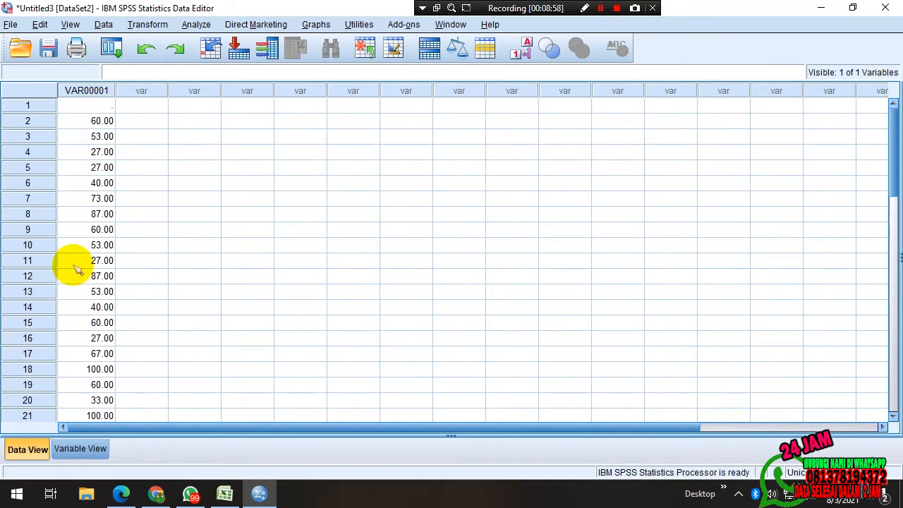
key(ctrl+z)
click(452, 274)
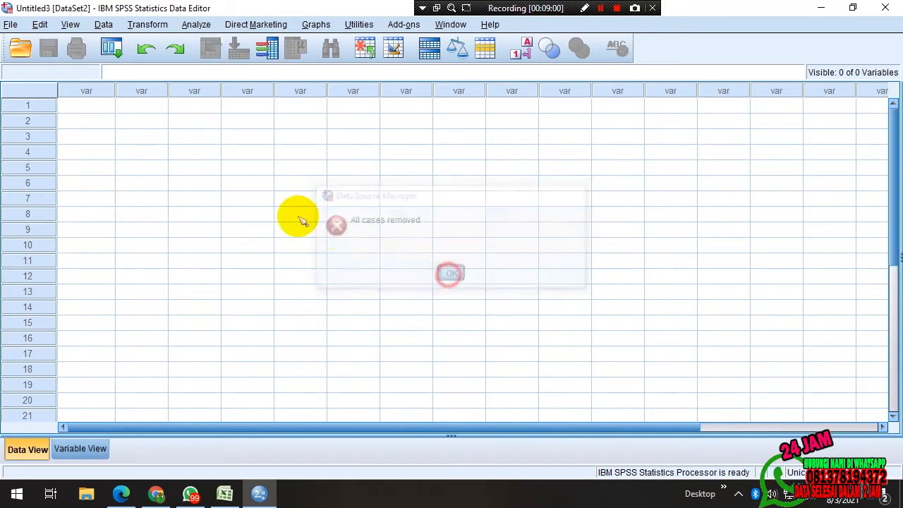
- Paste the copied persenX1 values into the first column of the empty dataset, starting at row 1
click(106, 106)
right_click(106, 106)
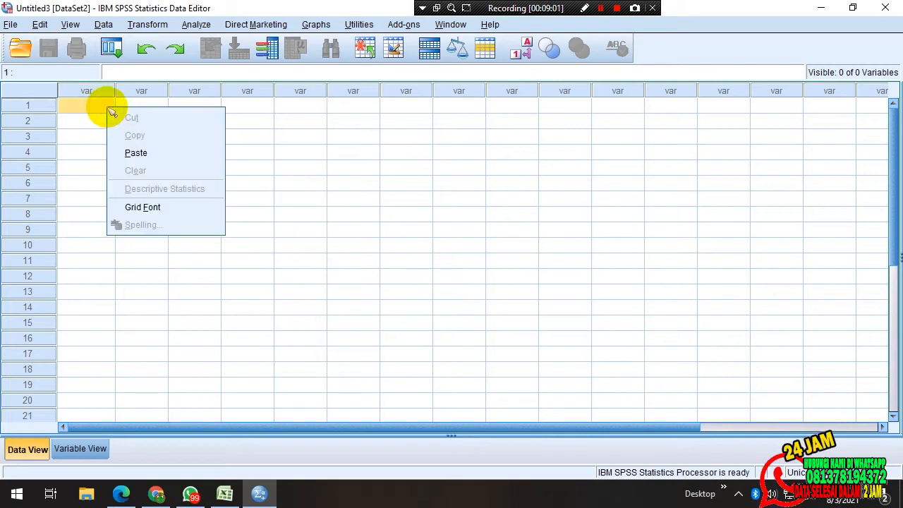
click(122, 151)
scroll(92, 158, down, 4)
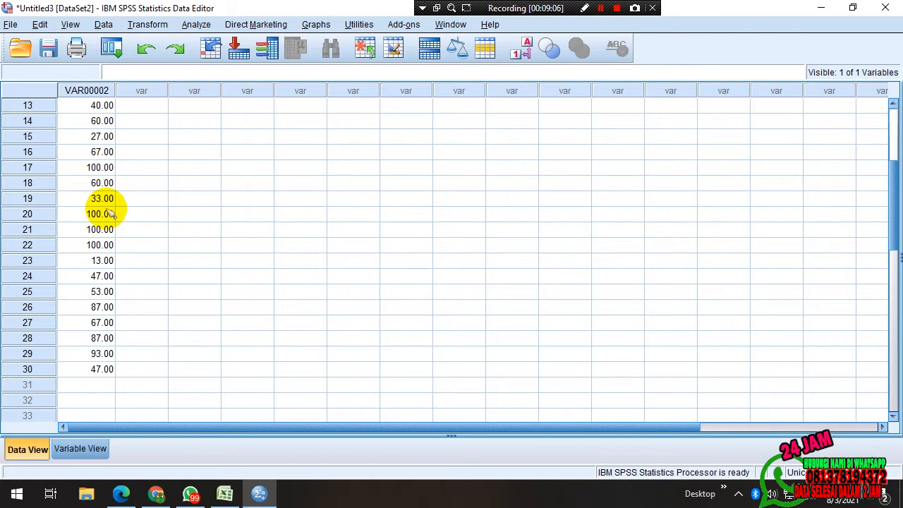
- Copy the second method's percentages in AI3:AI32 from the Excel workbook and paste them in SPSS below the first scores, from row 31
click(92, 385)
key(alt+Tab)
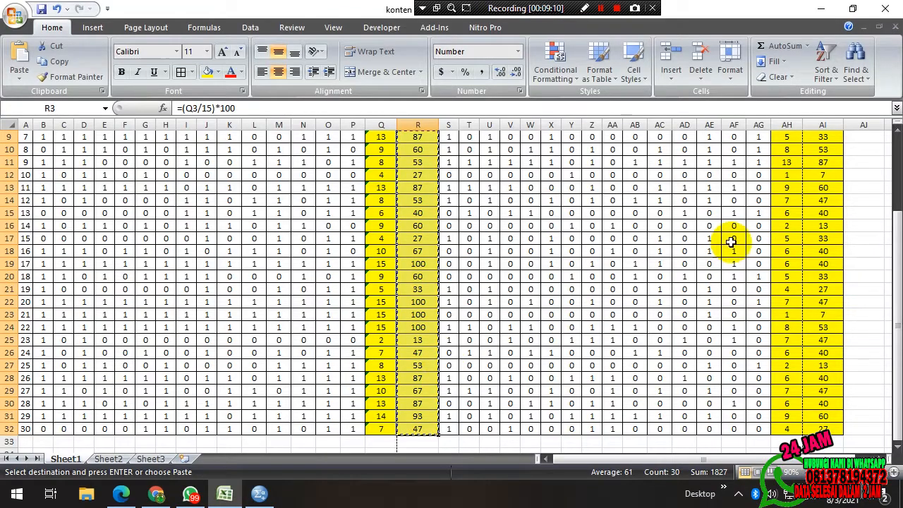
scroll(732, 242, up, 4)
drag(830, 163, 829, 427)
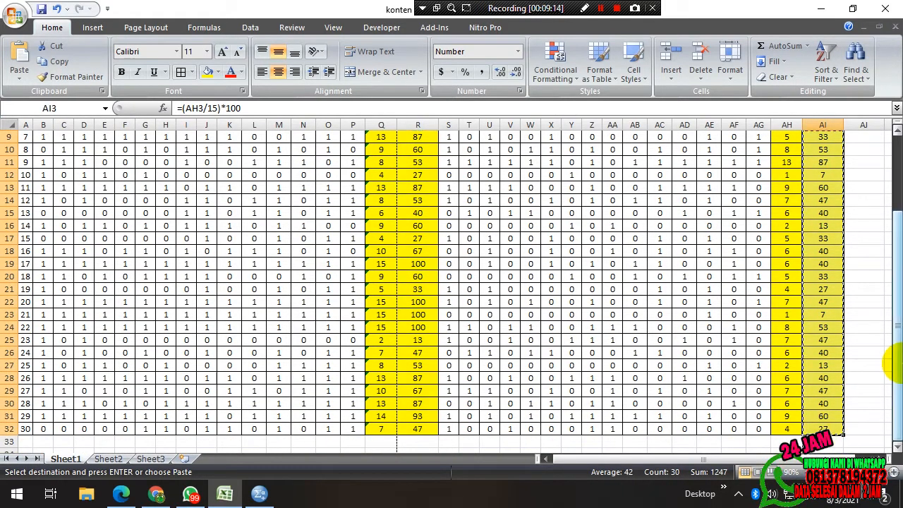
key(ctrl+c)
key(alt+Tab)
scroll(134, 353, down, 1)
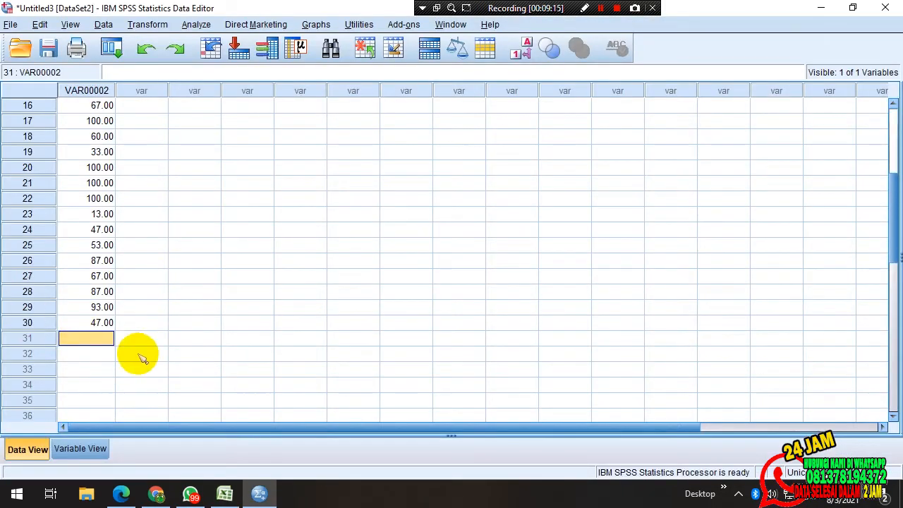
right_click(104, 341)
click(134, 389)
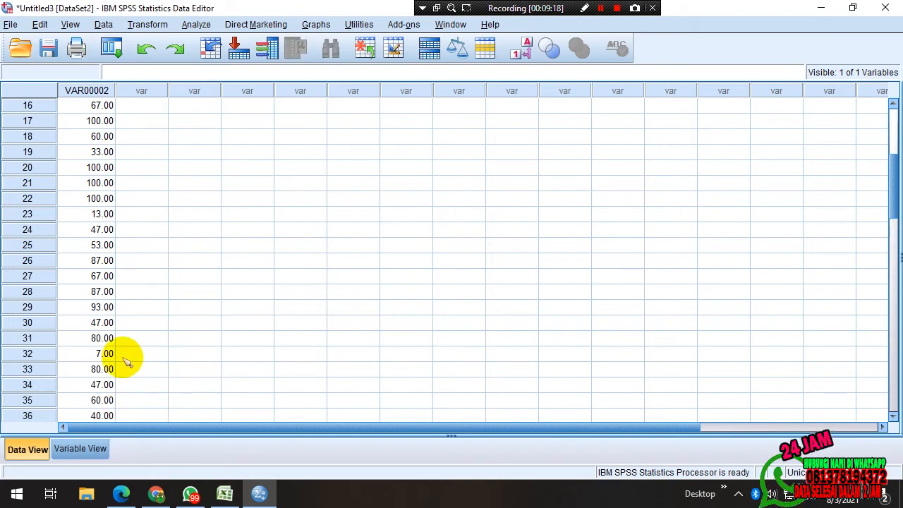
scroll(127, 360, up, 5)
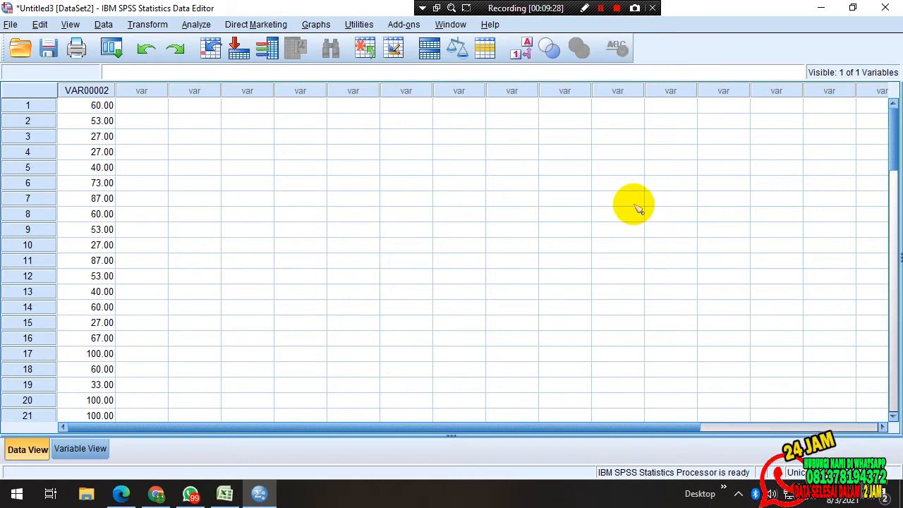
- Return to the Excel workbook and fill AK3:AK32 with the group code 1
key(alt+Tab)
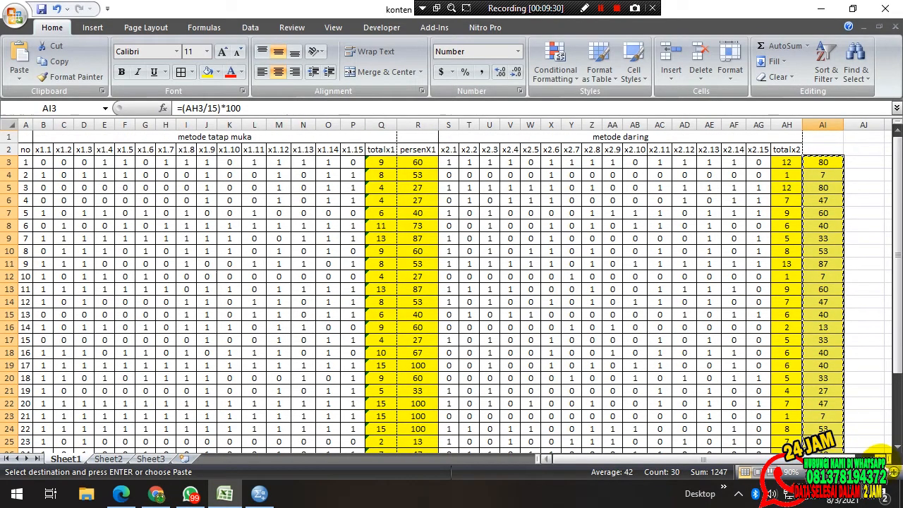
scroll(455, 292, right, 1)
click(867, 162)
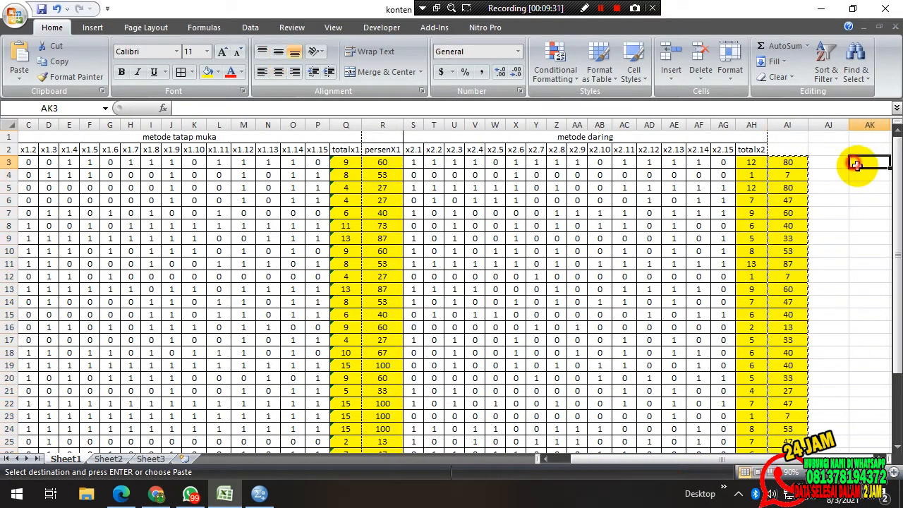
text(1)
key(Return)
text(1)
key(Return)
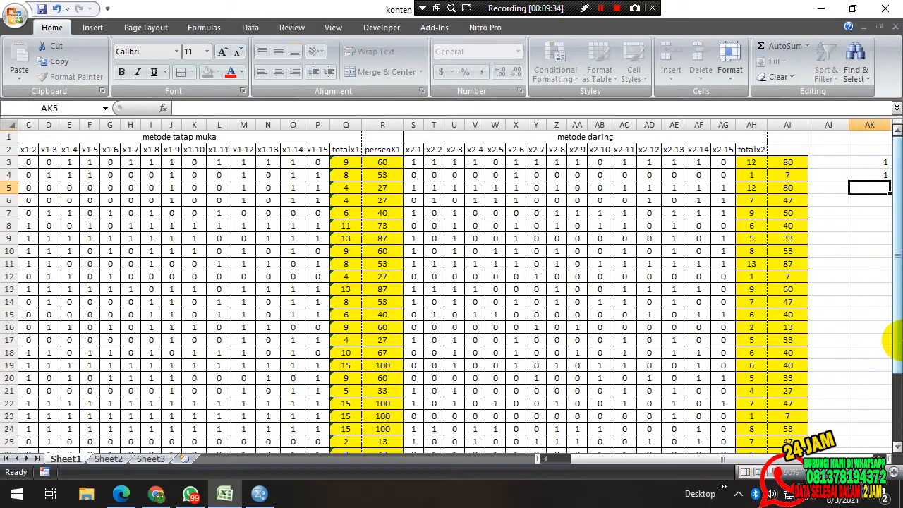
key(Up)
key(Up)
key(shift+Down)
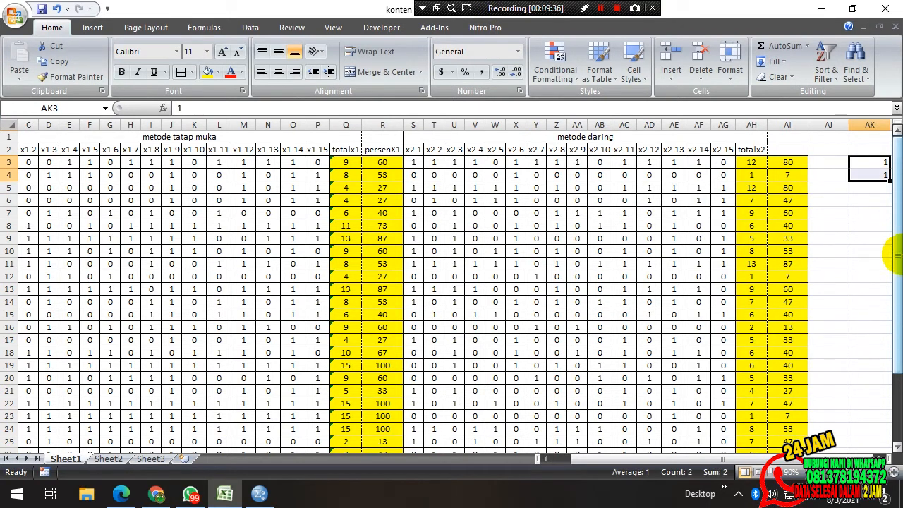
drag(891, 182, 787, 415)
scroll(803, 236, up, 4)
- Fill AL3:AL32 with the group code 2, beside the column of ones
click(817, 162)
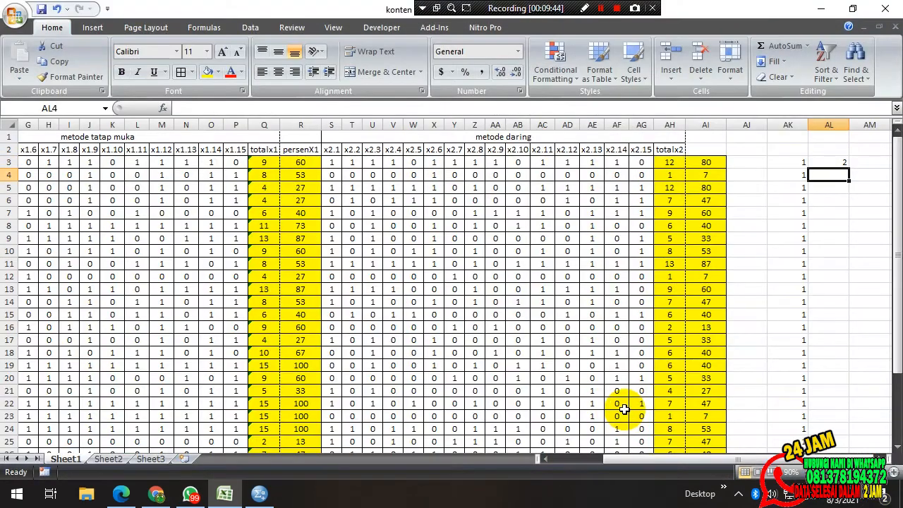
text(2)
key(Return)
key(shift+Down)
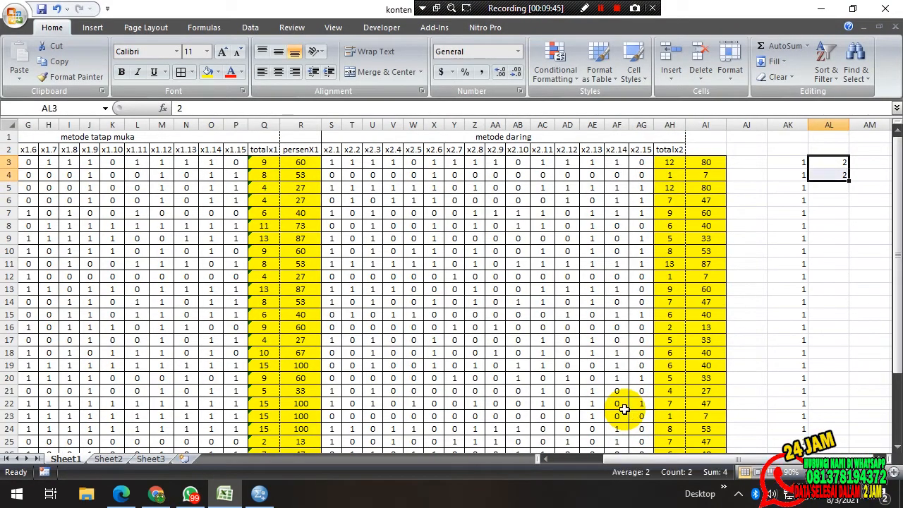
drag(850, 183, 853, 439)
scroll(772, 273, up, 4)
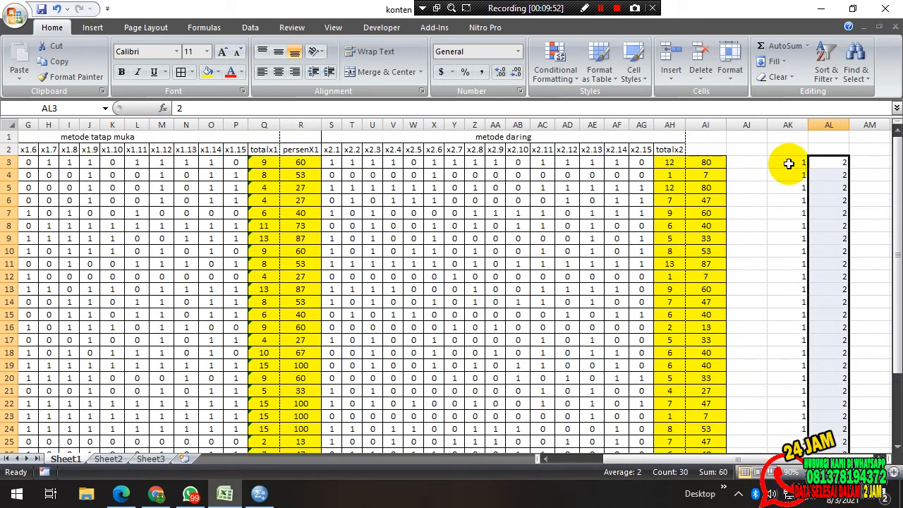
- Copy the group codes 1 in AK3:AK32 and paste them into the second column of the SPSS dataset, starting at row 1
drag(782, 162, 800, 505)
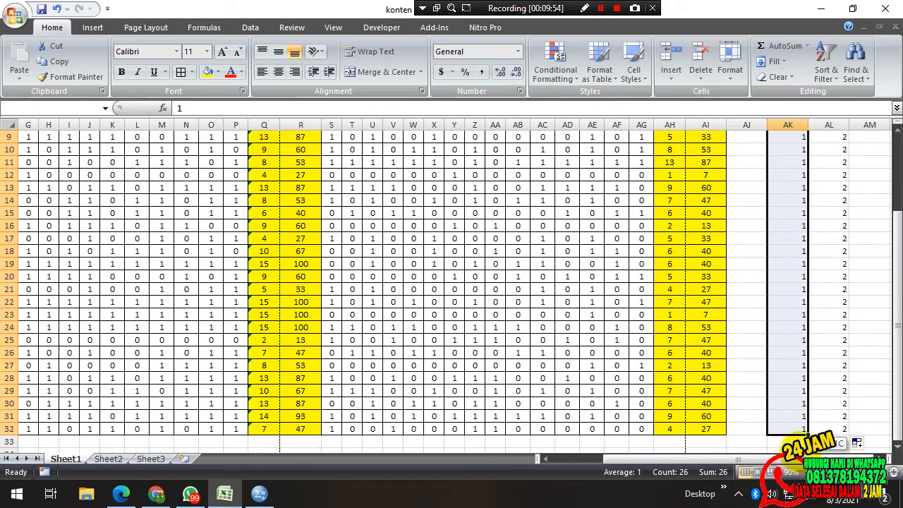
key(ctrl+c)
key(alt+Tab)
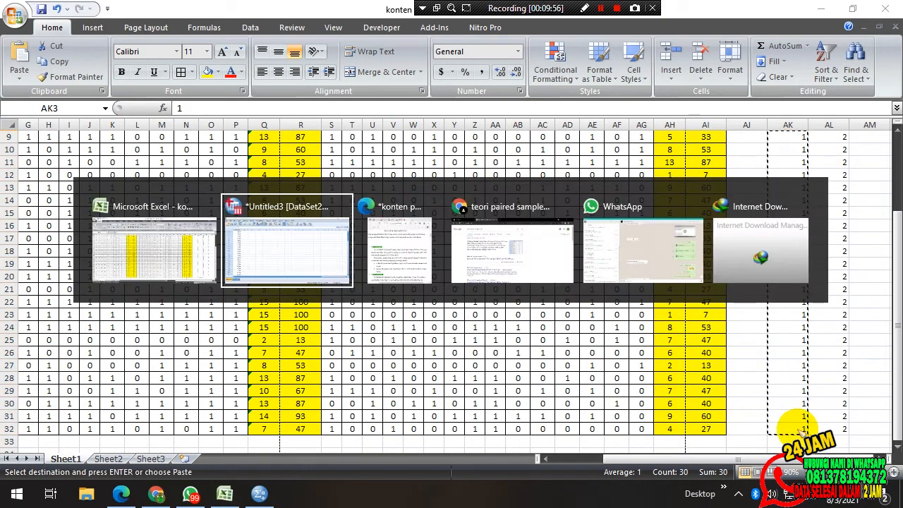
right_click(145, 105)
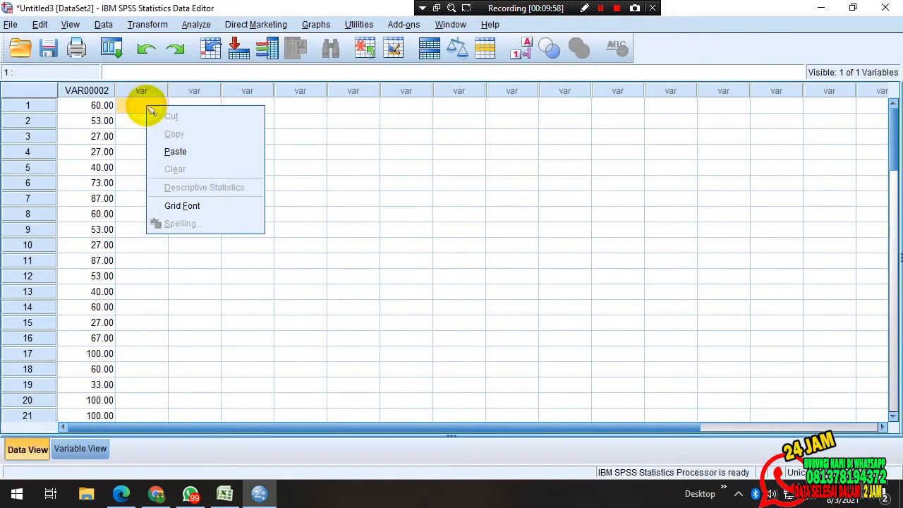
click(175, 149)
scroll(155, 113, down, 4)
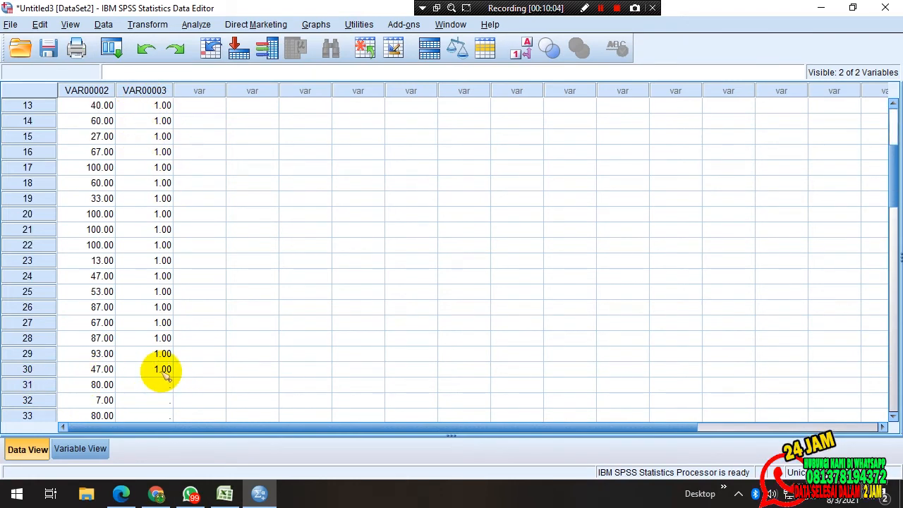
- Copy the group codes 2 in AL3:AL32 from Excel and paste them into the second SPSS column, starting at row 31
click(145, 385)
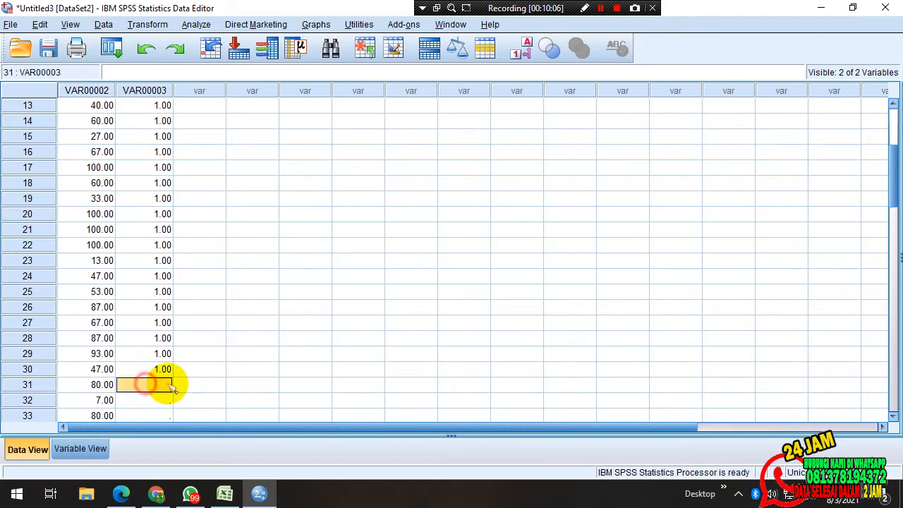
key(alt+Tab)
scroll(857, 306, up, 3)
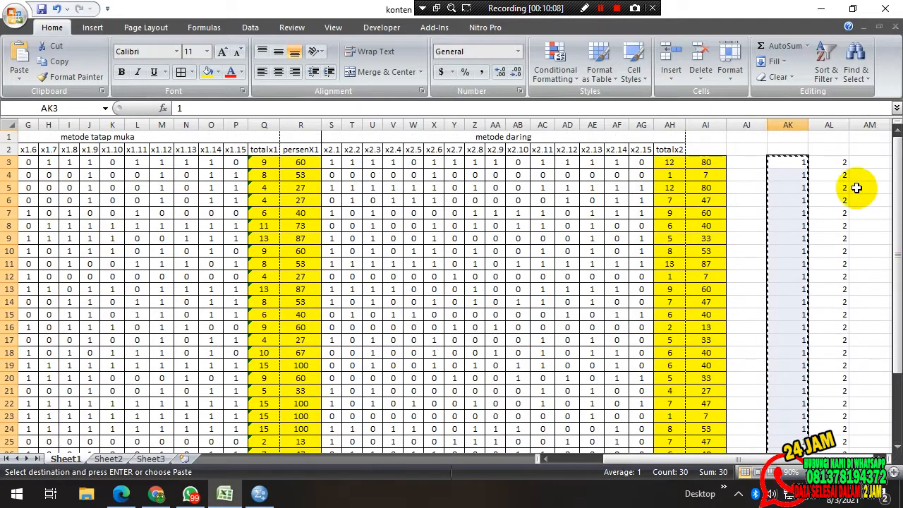
drag(845, 164, 842, 432)
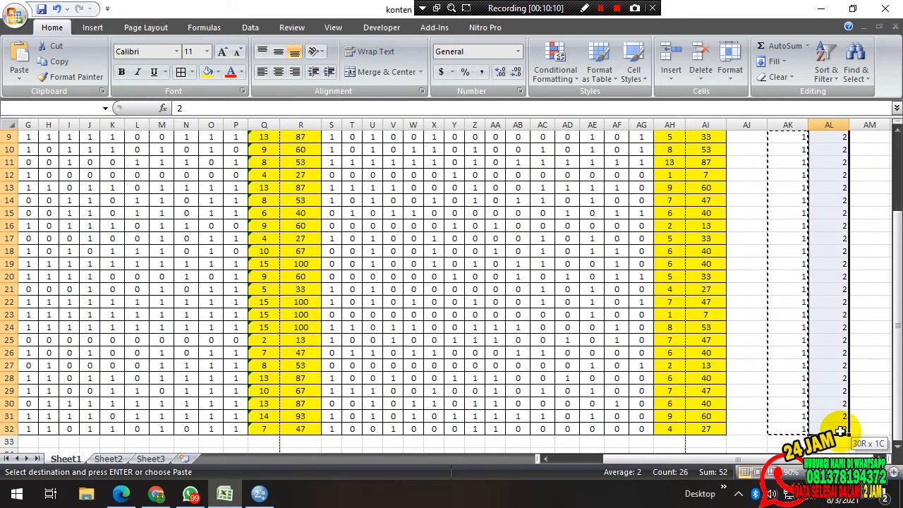
key(alt+Tab)
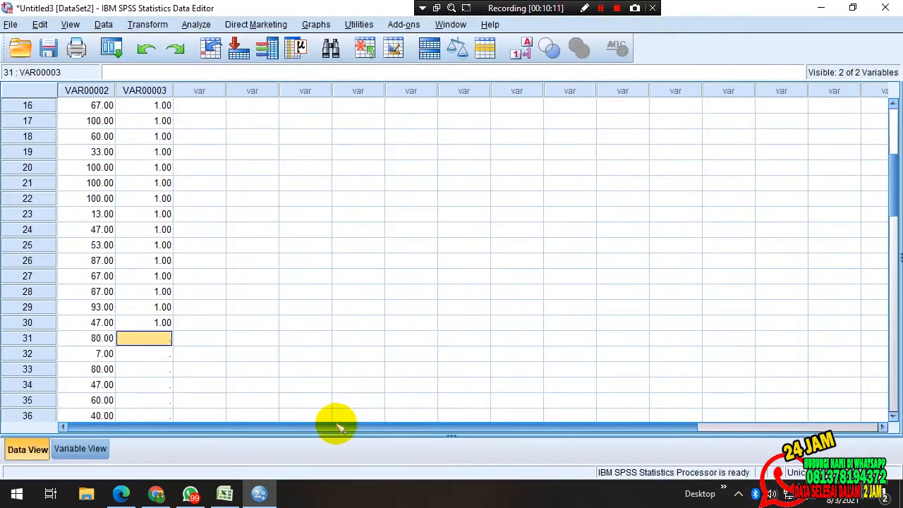
scroll(136, 254, down, 2)
right_click(136, 243)
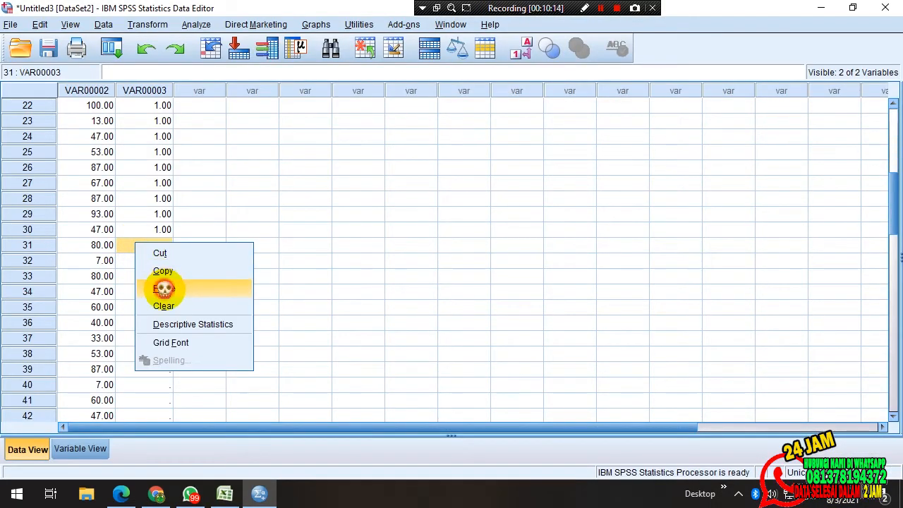
click(162, 288)
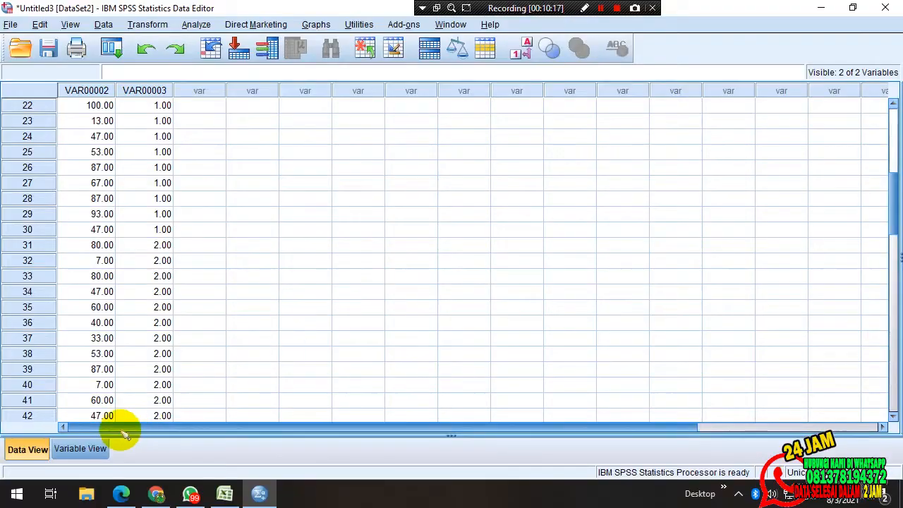
- Rename the first variable as hasil in the Variable View
click(71, 447)
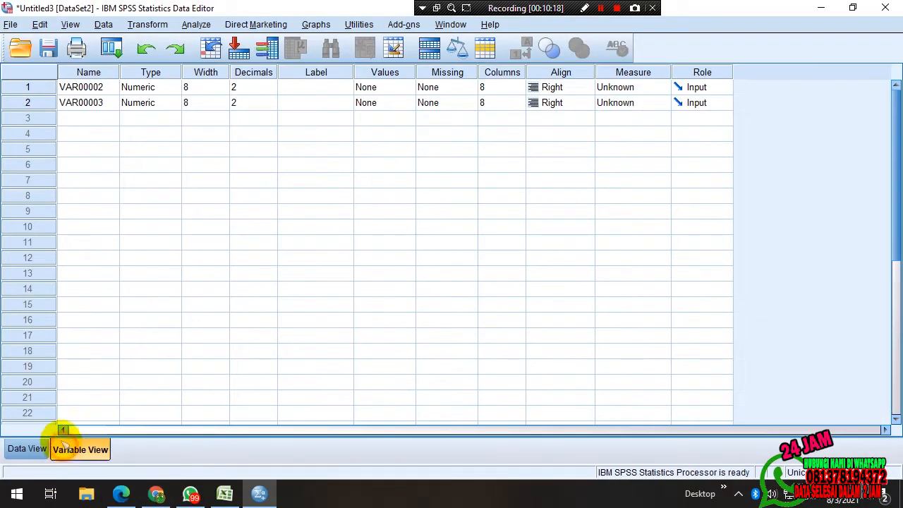
click(94, 88)
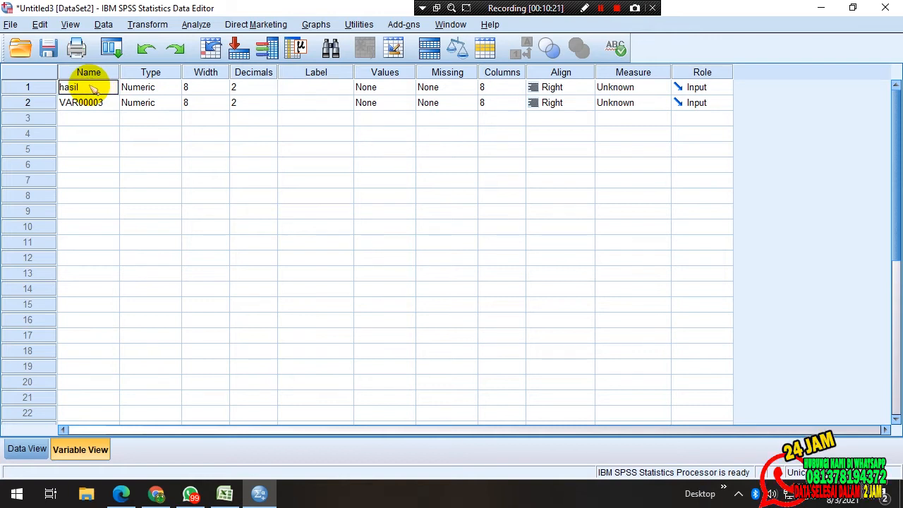
key(Tab)
key(Tab)
key(Tab)
key(Tab)
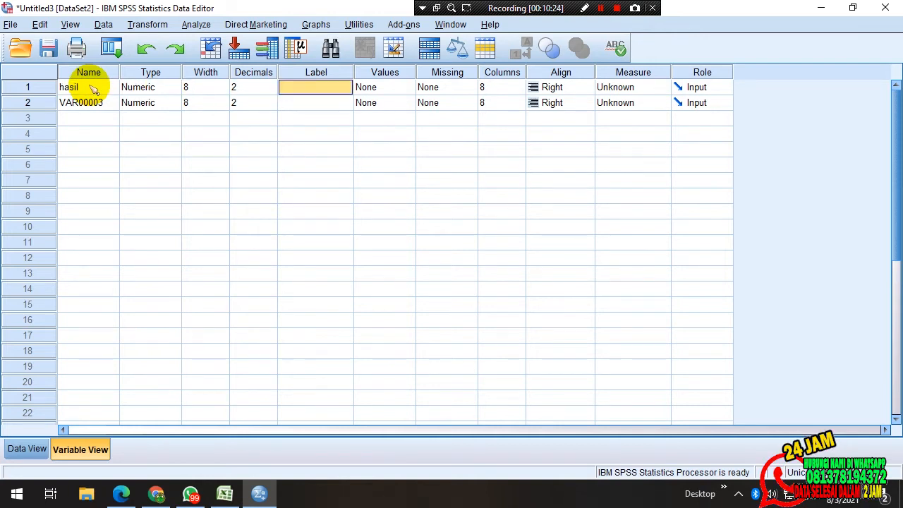
key(shift+Tab)
key(shift+Tab)
key(shift+Tab)
key(shift+Tab)
key(Tab)
key(Tab)
key(Tab)
key(Tab)
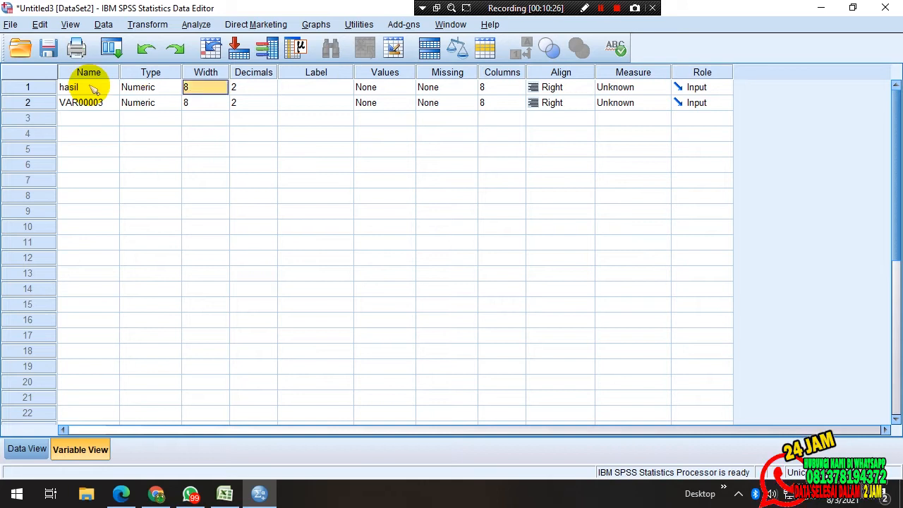
- Label the first variable hasil belajar and the second variable kelas in the Variable View
text(hasil belajar)
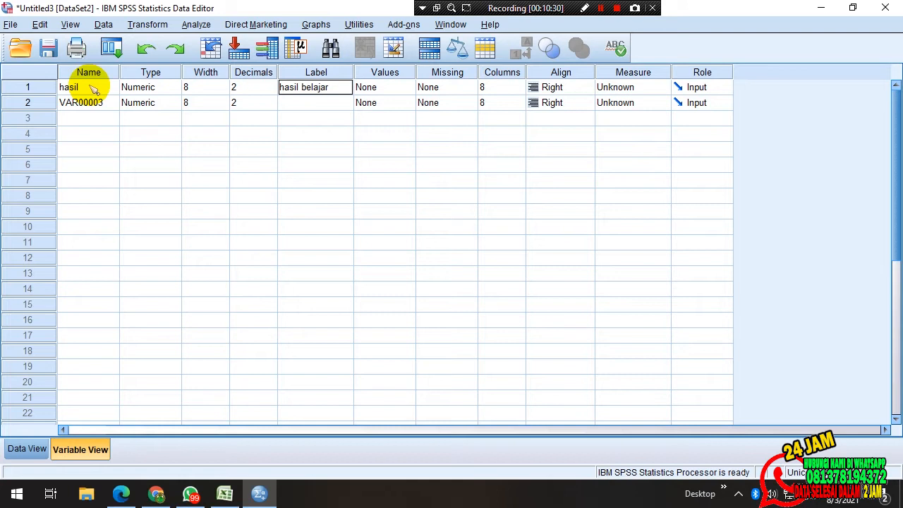
key(Return)
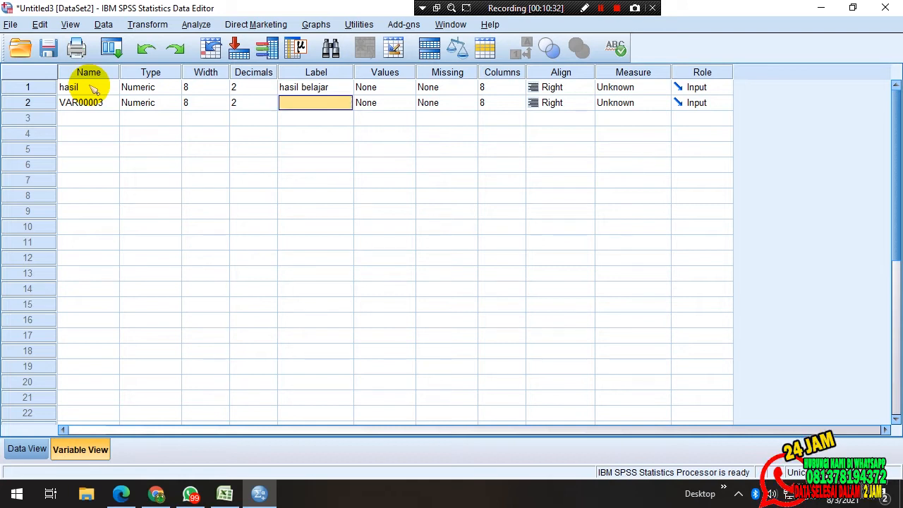
text(kel)
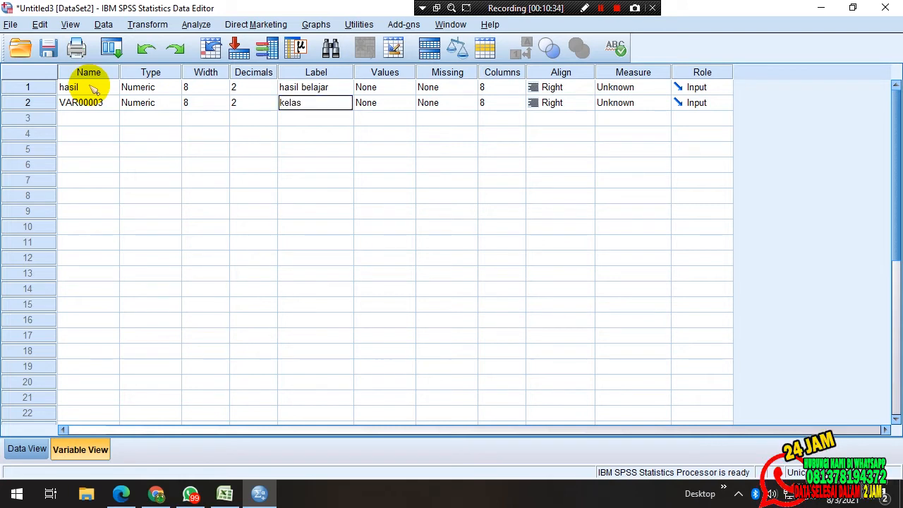
text(as)
- Rename the second variable, VAR00003, as kelas
key(shift+Tab)
key(shift+Tab)
key(shift+Tab)
key(shift+Tab)
key(shift+Tab)
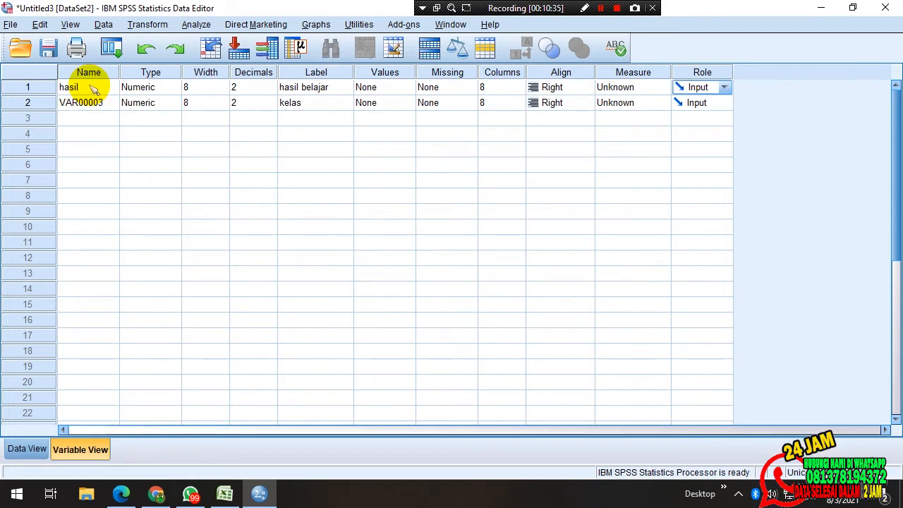
key(Tab)
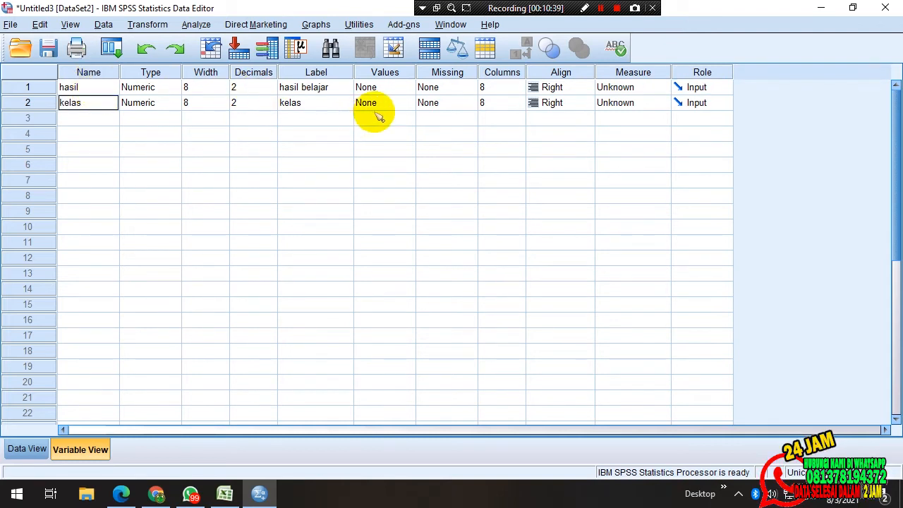
- Define the value labels of kelas as 1 = tatap muka and 2 = daring
click(408, 103)
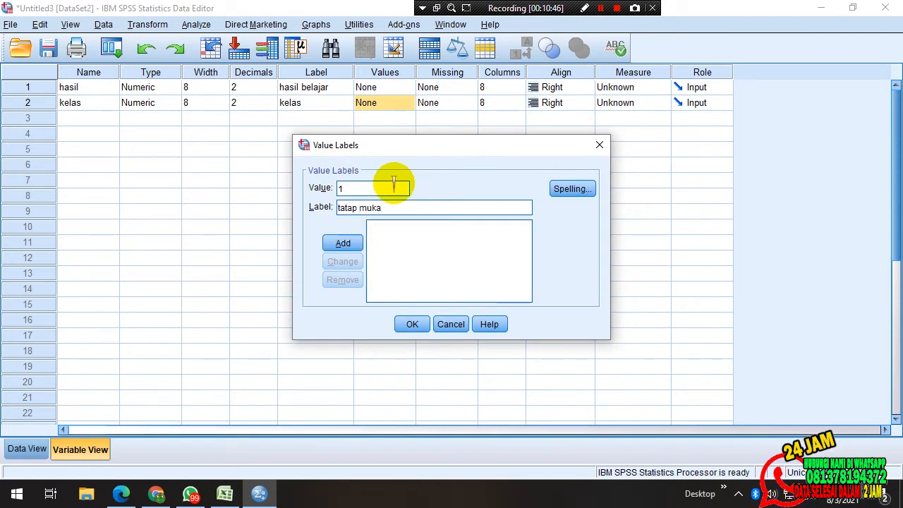
key(Return)
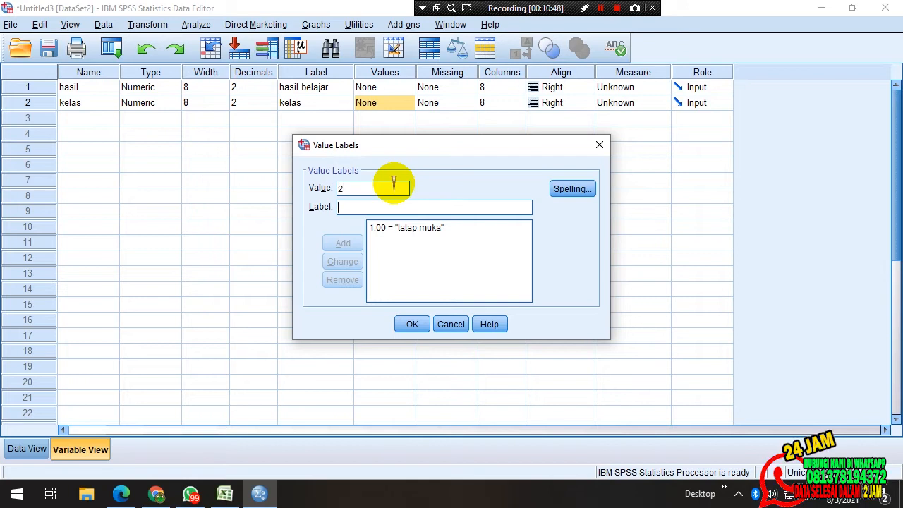
key(Return)
click(414, 325)
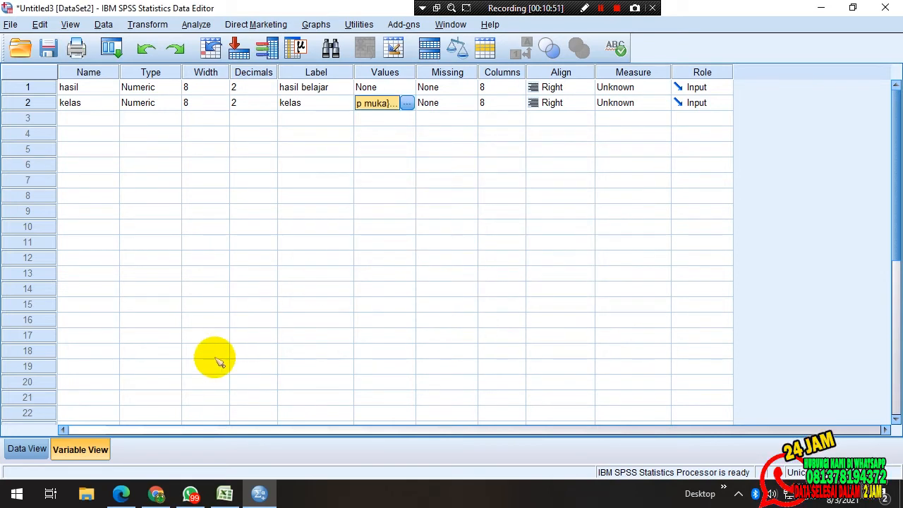
- Set up an Explore analysis of the dataset with hasil belajar as the dependent variable and kelas as the factor
click(23, 448)
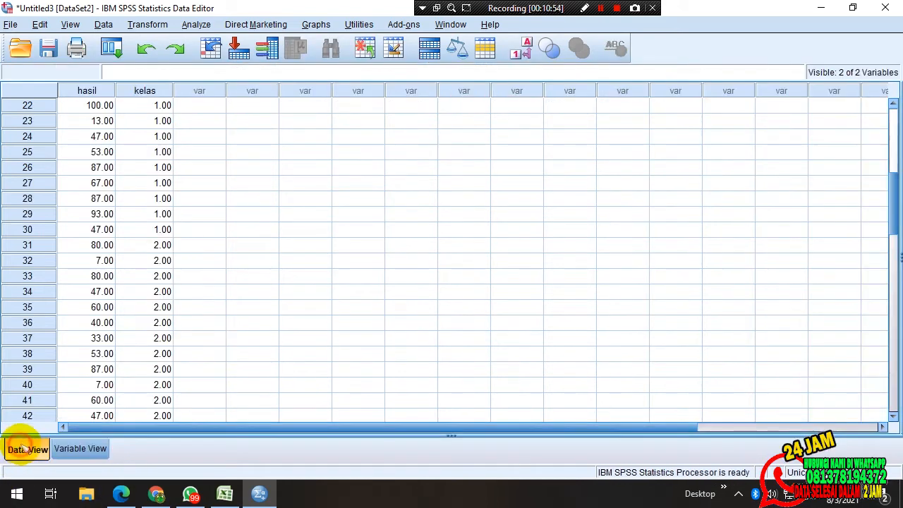
scroll(226, 324, up, 7)
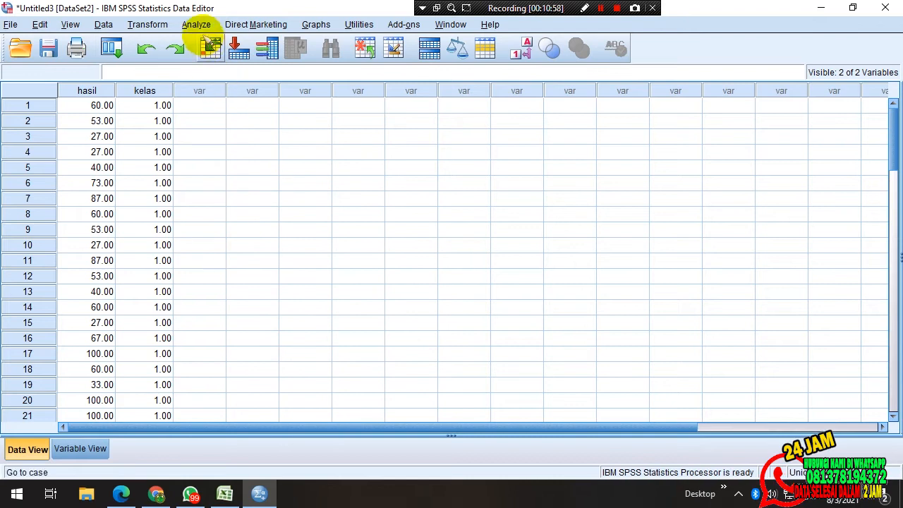
click(199, 26)
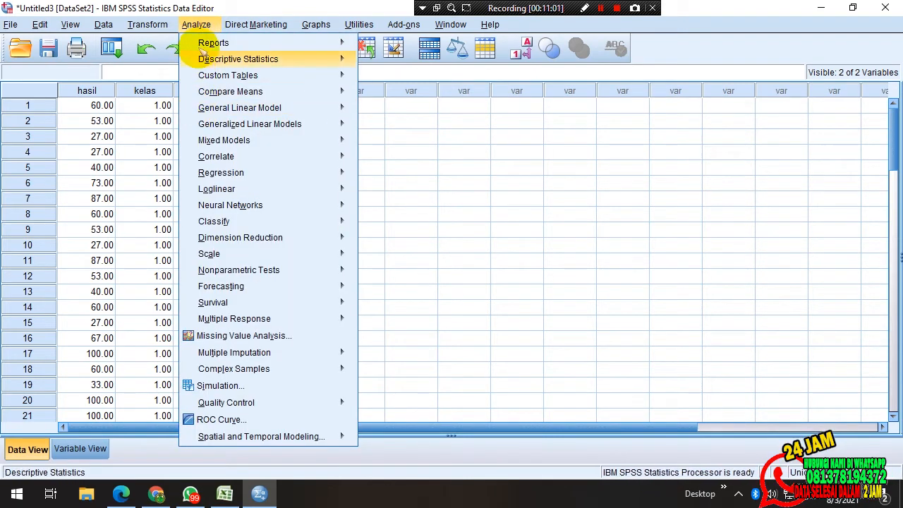
mouse_move(210, 94)
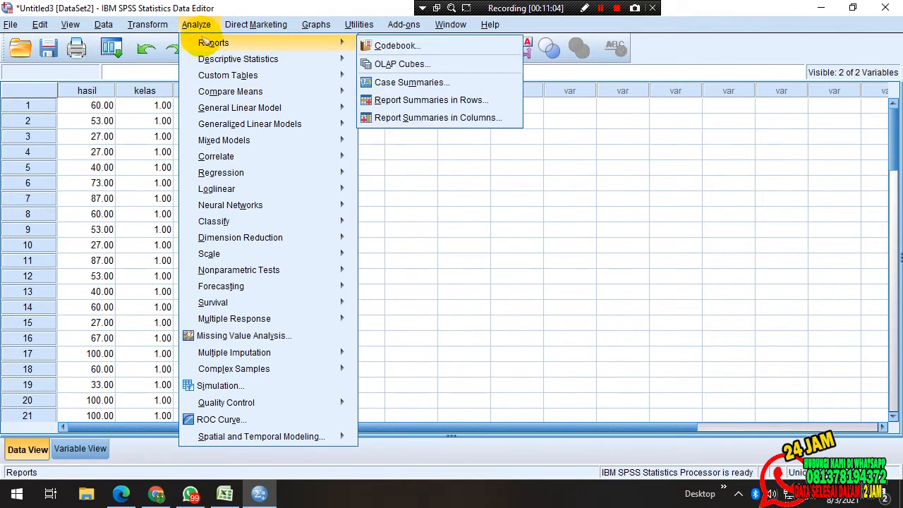
mouse_move(219, 59)
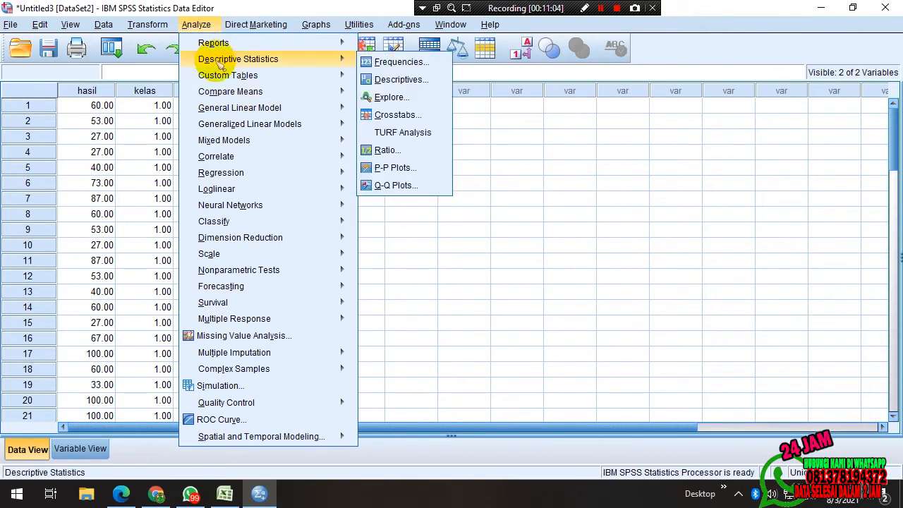
click(426, 103)
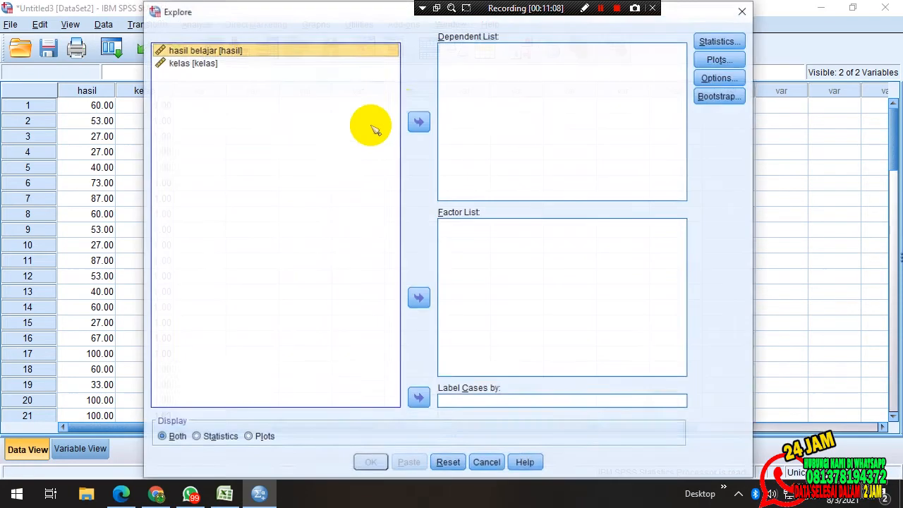
click(421, 122)
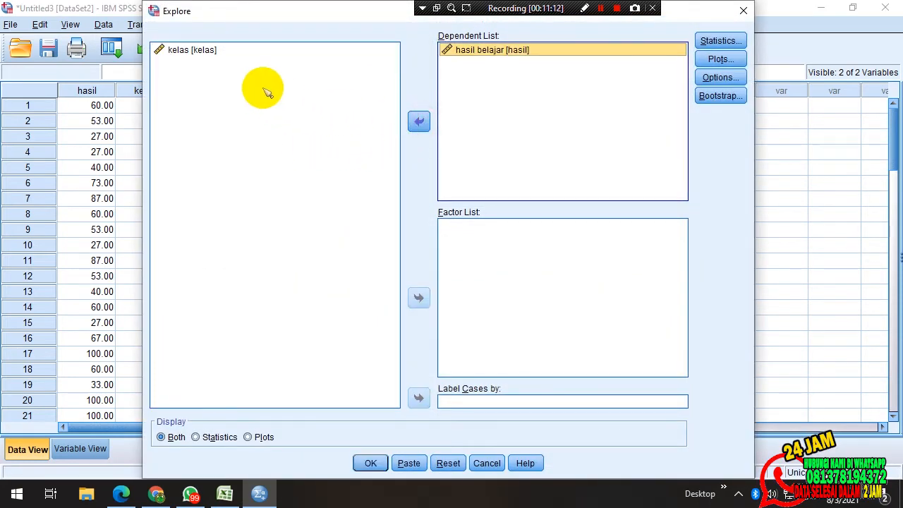
click(212, 52)
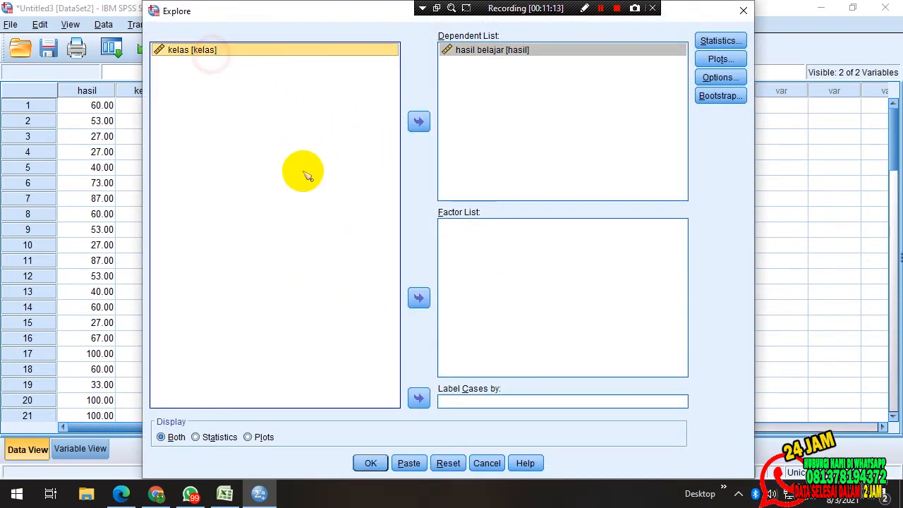
click(419, 297)
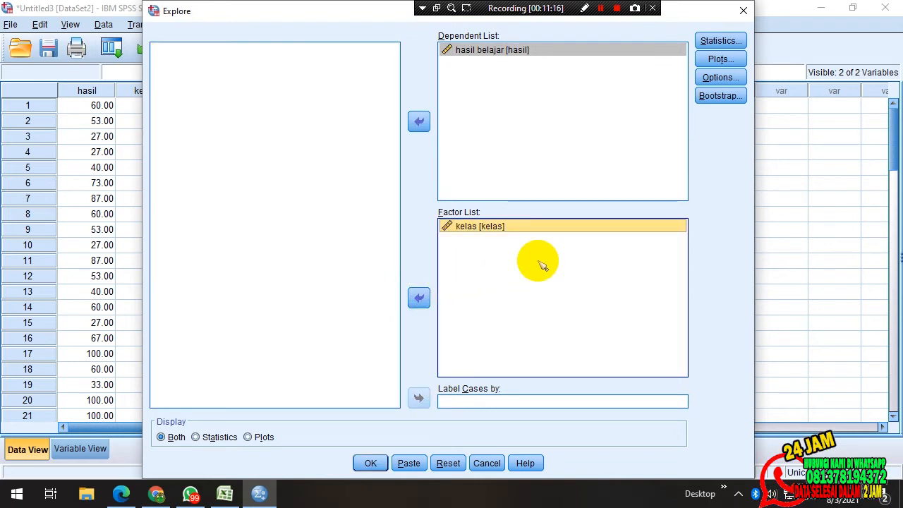
- Enable normality plots with tests and the Levene test with power estimation, and run the Explore analysis
click(714, 60)
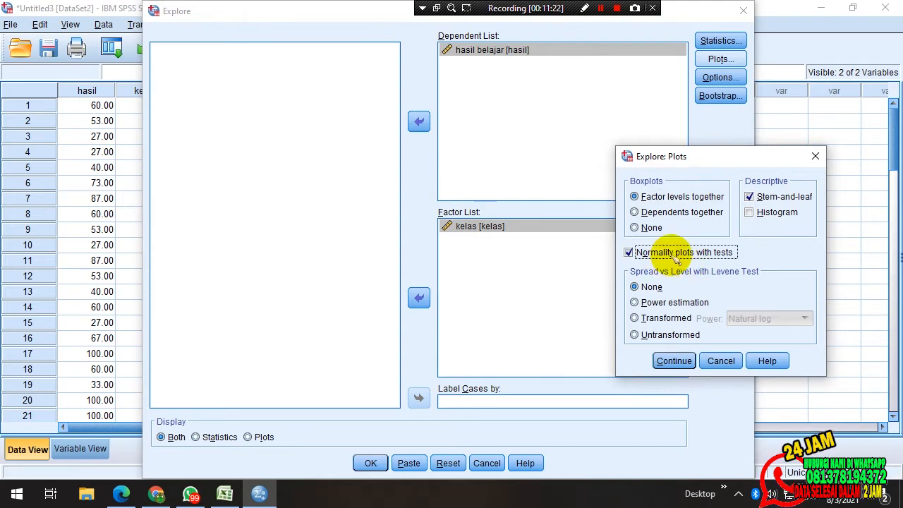
click(635, 303)
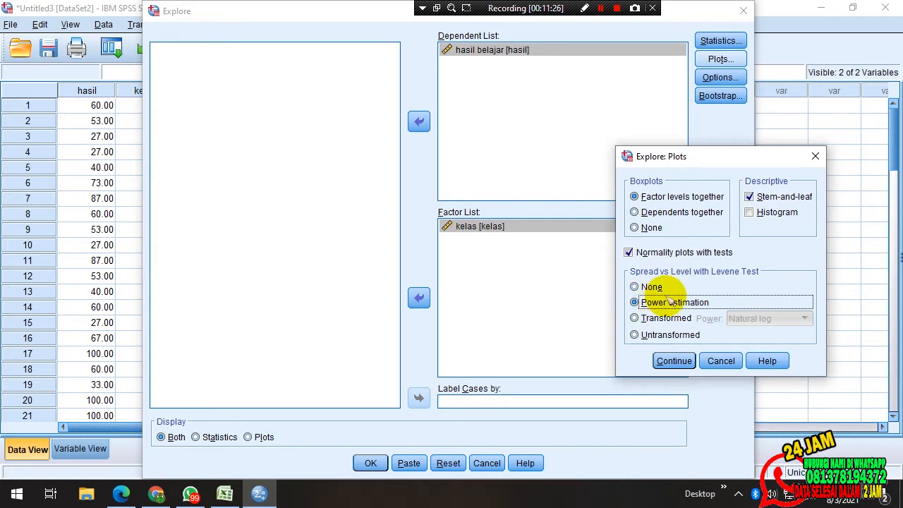
click(667, 360)
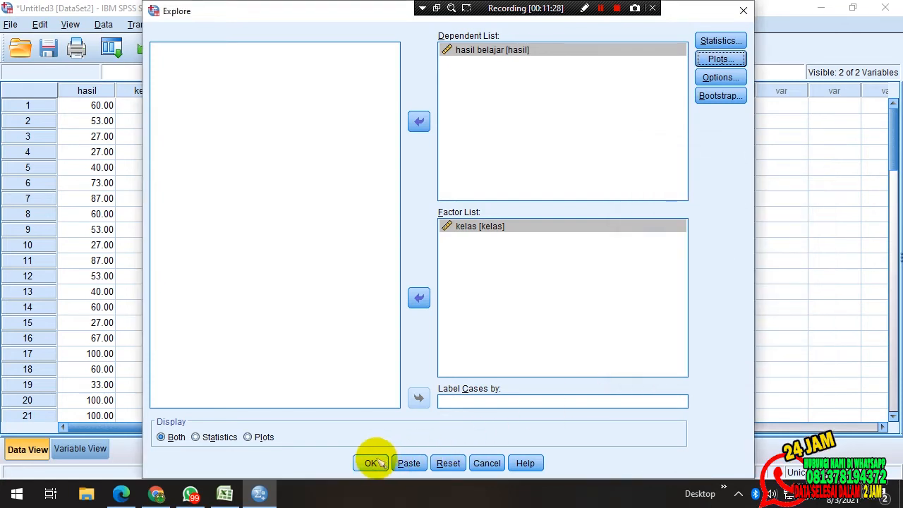
click(371, 463)
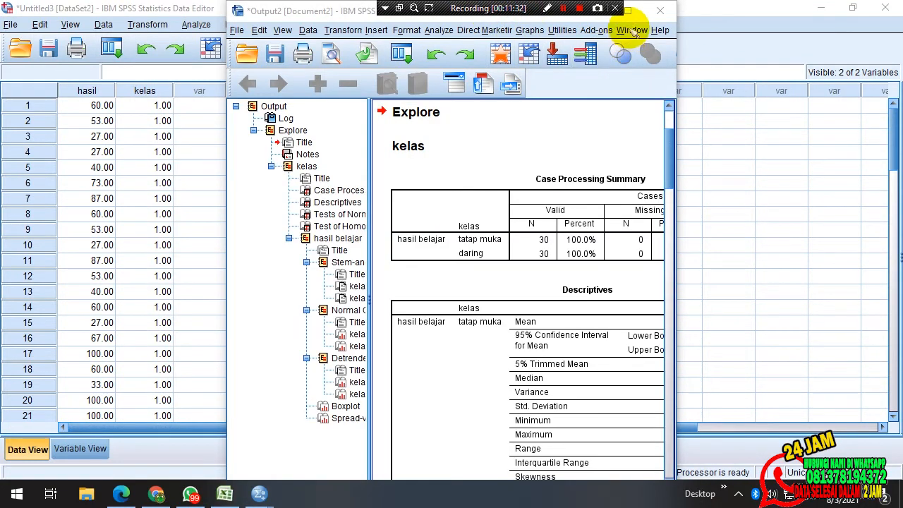
- Maximize the output viewer and copy the Tests of Normality table from the Explore results
click(627, 9)
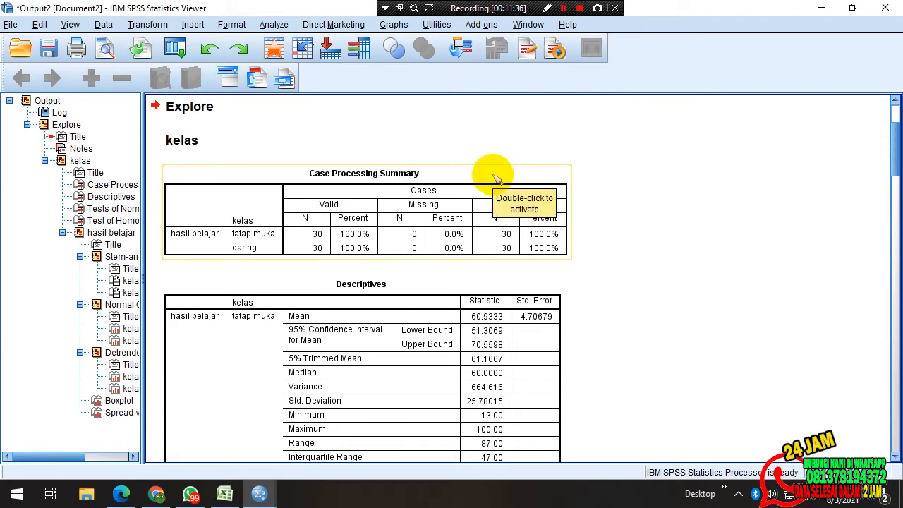
scroll(502, 199, down, 5)
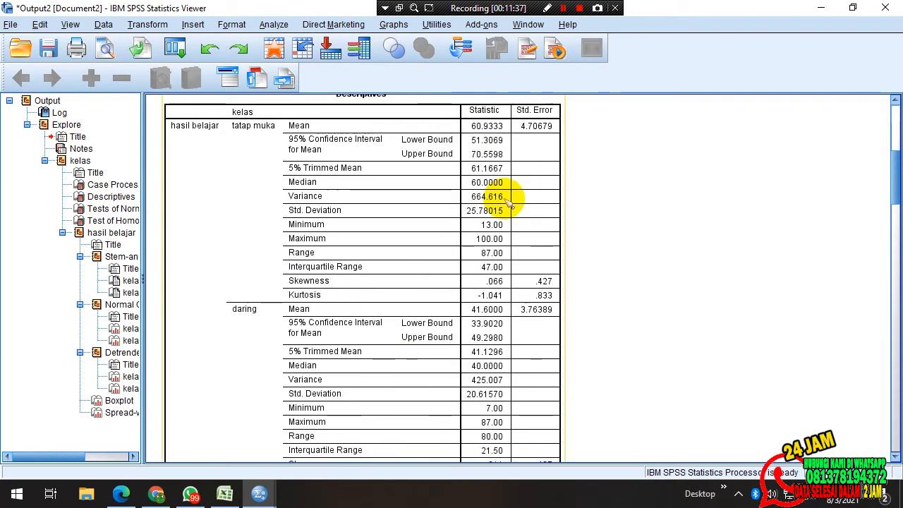
scroll(510, 203, down, 6)
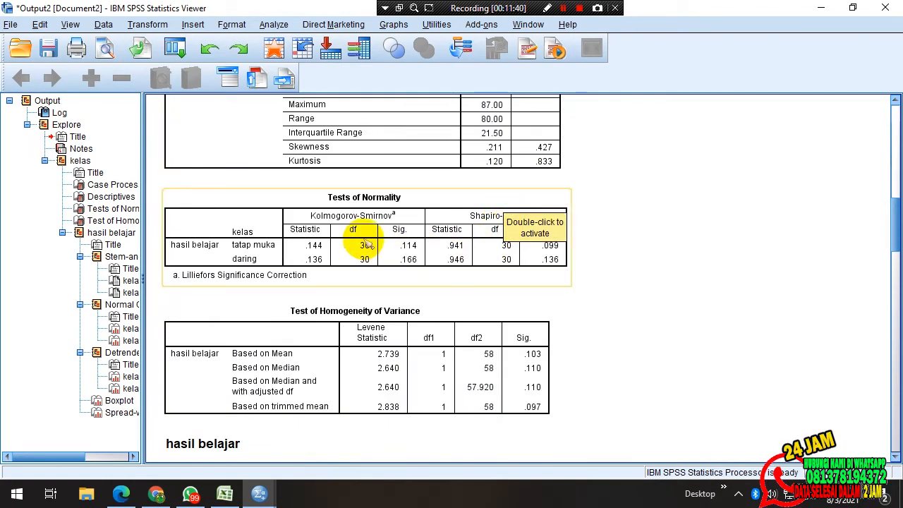
click(480, 237)
right_click(480, 225)
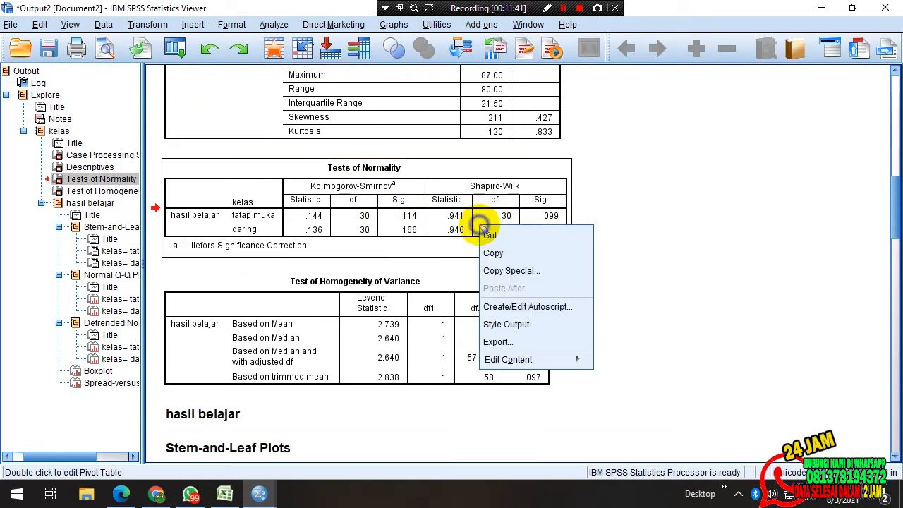
click(493, 253)
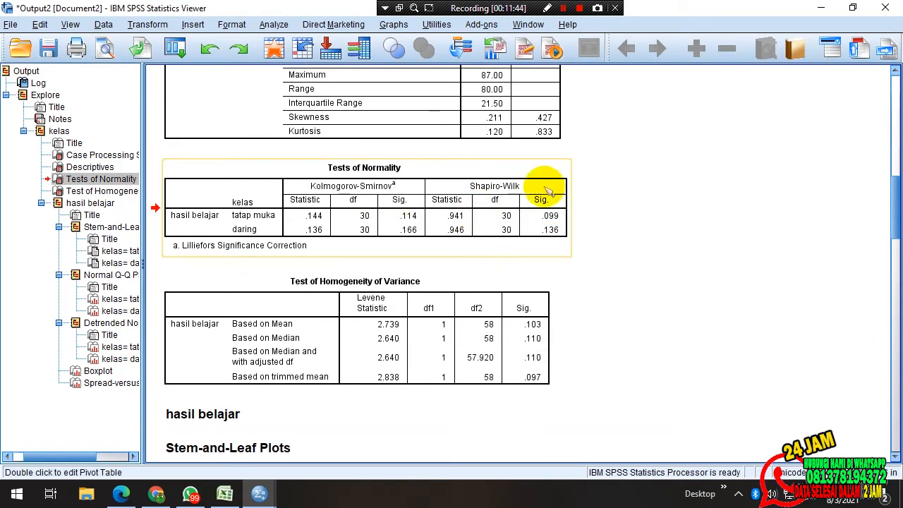
- Arrange the output viewer side by side with the konten paired document open in the Edge browser
click(852, 8)
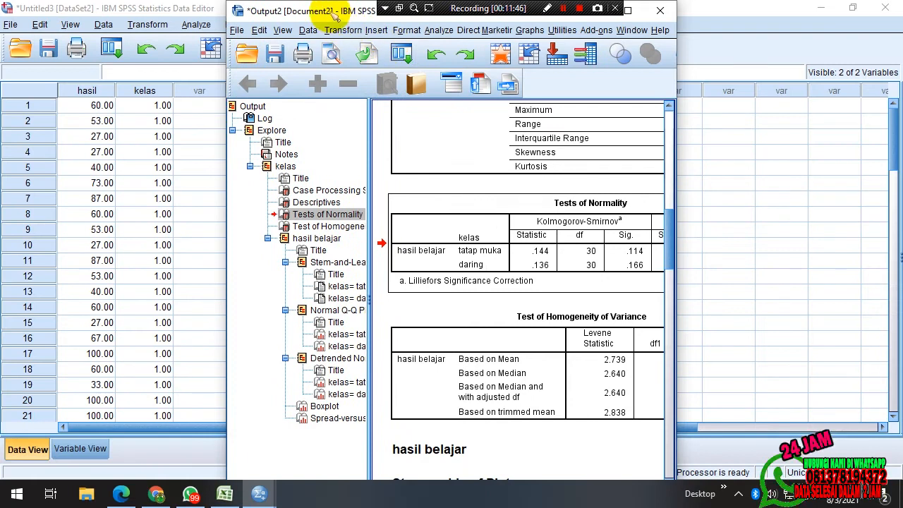
drag(336, 16, 902, 21)
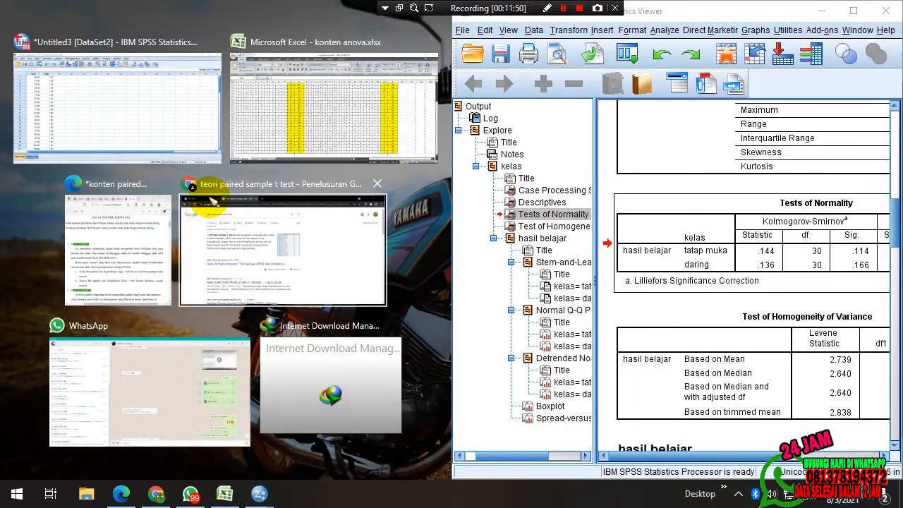
click(137, 253)
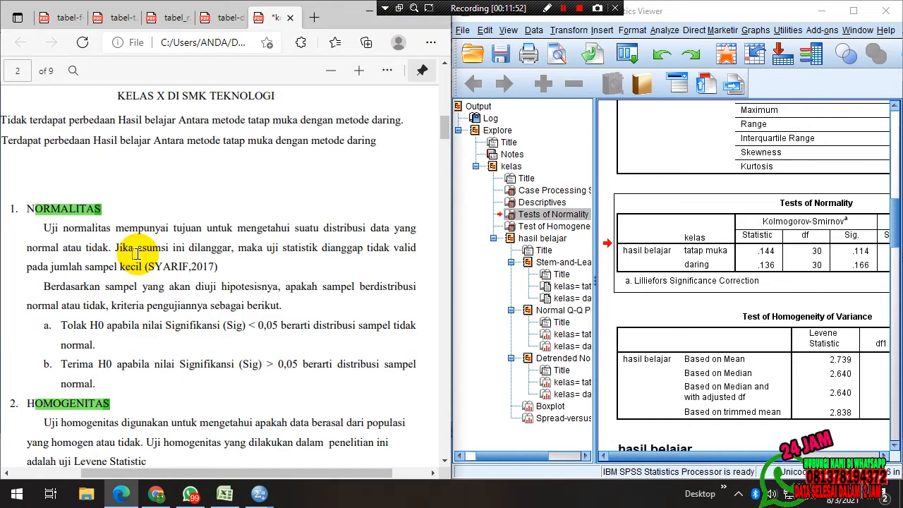
- Compare the document's Uji Normalitas and Uji Homogenitas sections with the normality and homogeneity tables in the Explore output
scroll(137, 253, down, 10)
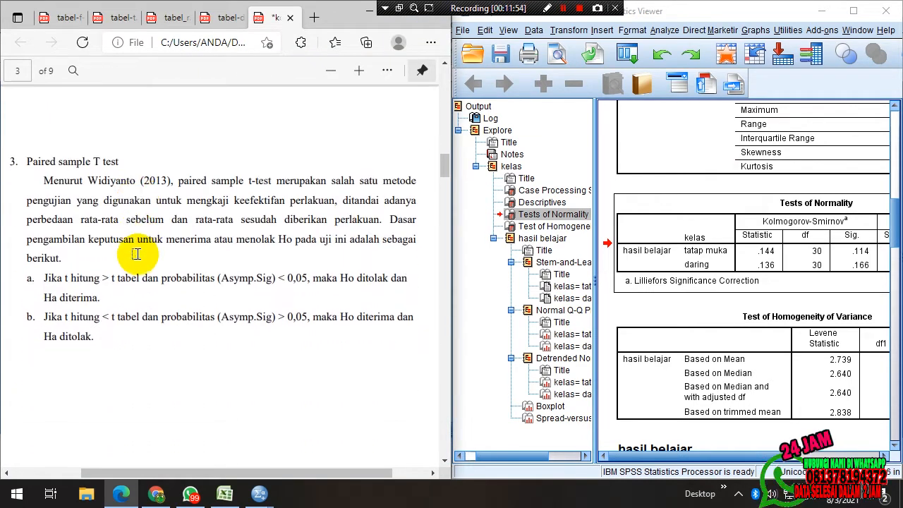
scroll(136, 254, down, 5)
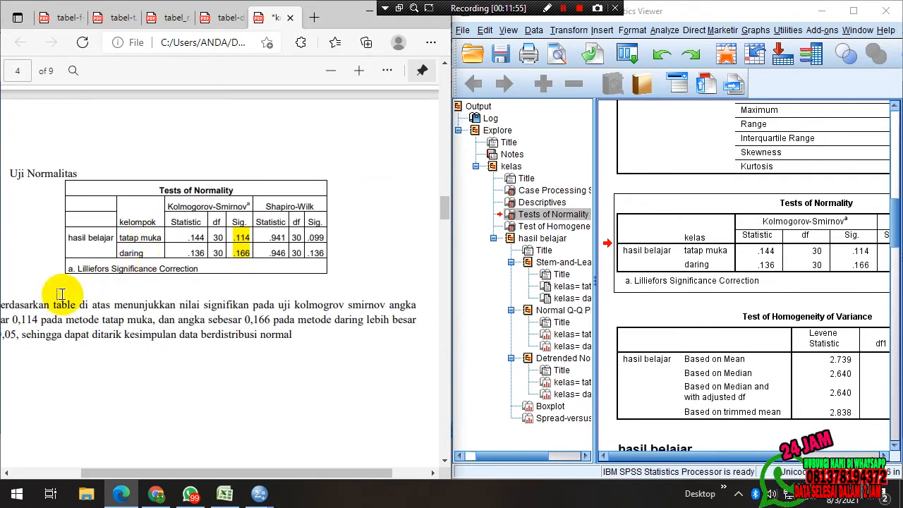
drag(298, 472, 282, 472)
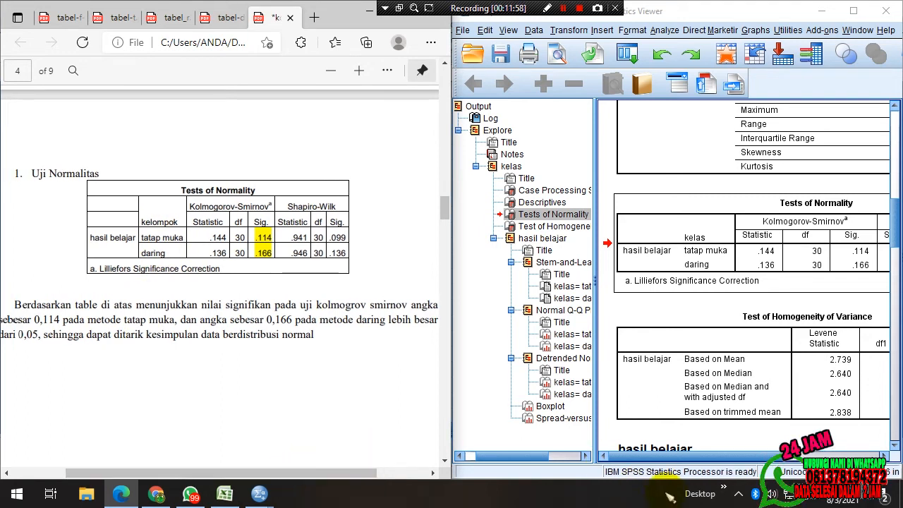
drag(721, 456, 758, 370)
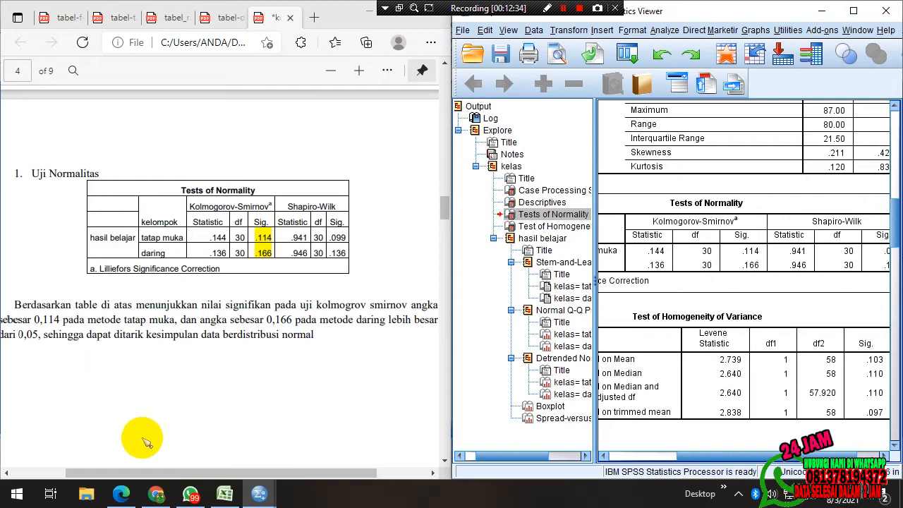
drag(161, 478, 151, 478)
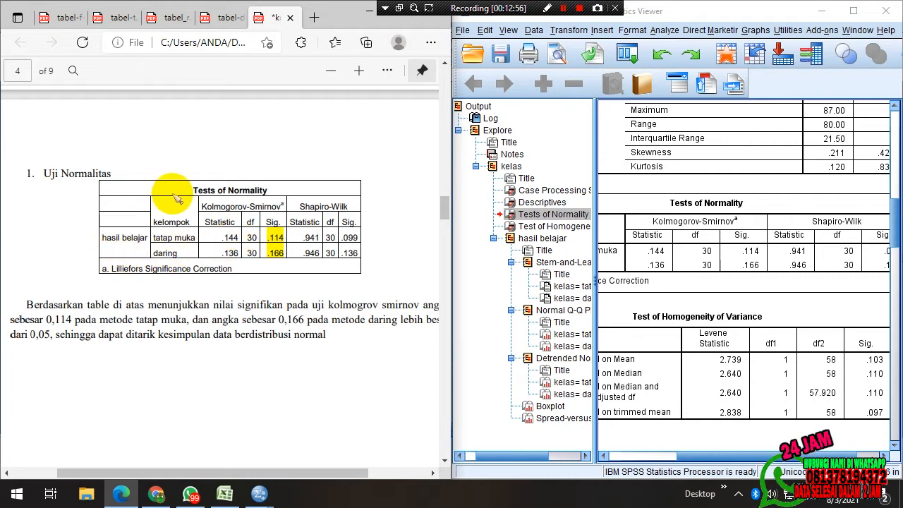
scroll(223, 289, down, 10)
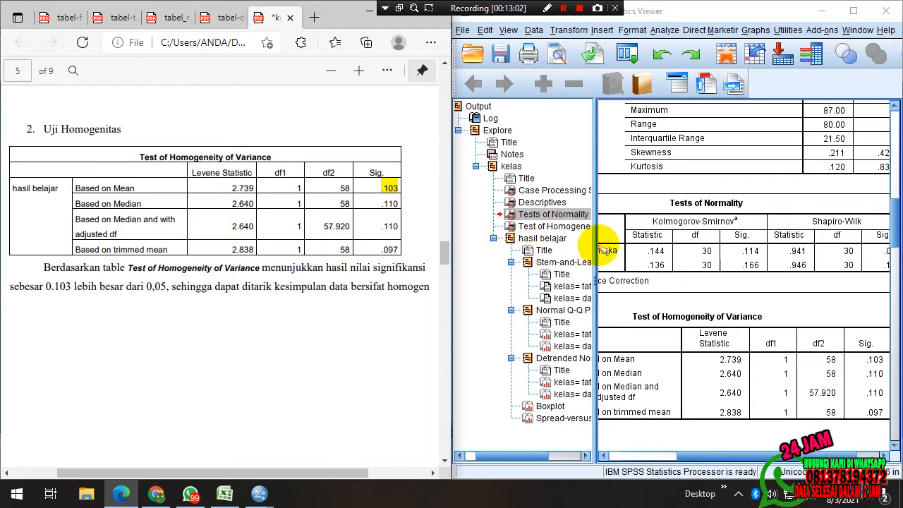
- Compare the Based on Mean significance in the document's Uji Homogenitas table with the Test of Homogeneity of Variance output
scroll(750, 452, left, 1)
scroll(751, 452, right, 3)
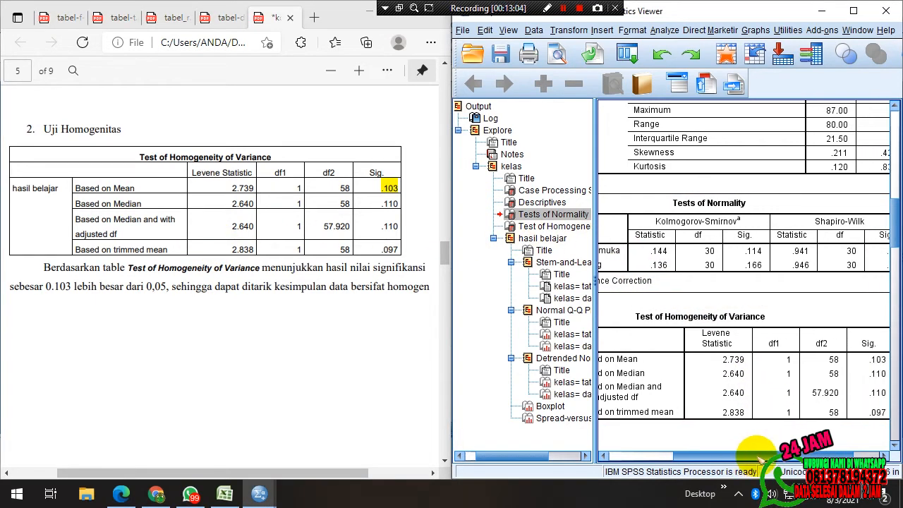
click(757, 329)
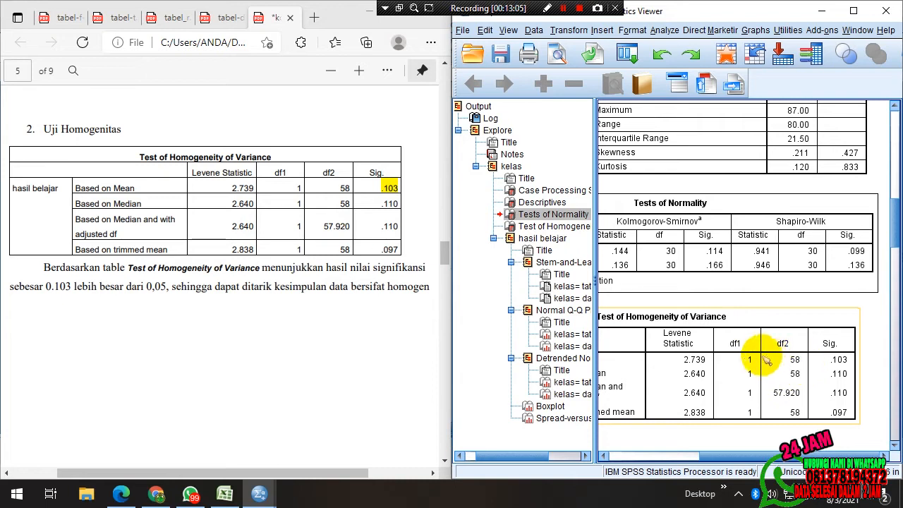
click(747, 455)
drag(747, 456, 702, 456)
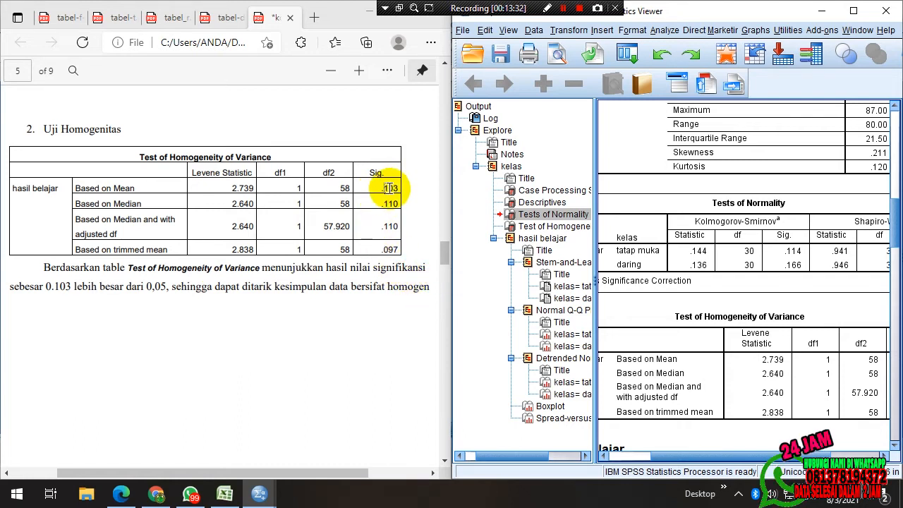
click(387, 70)
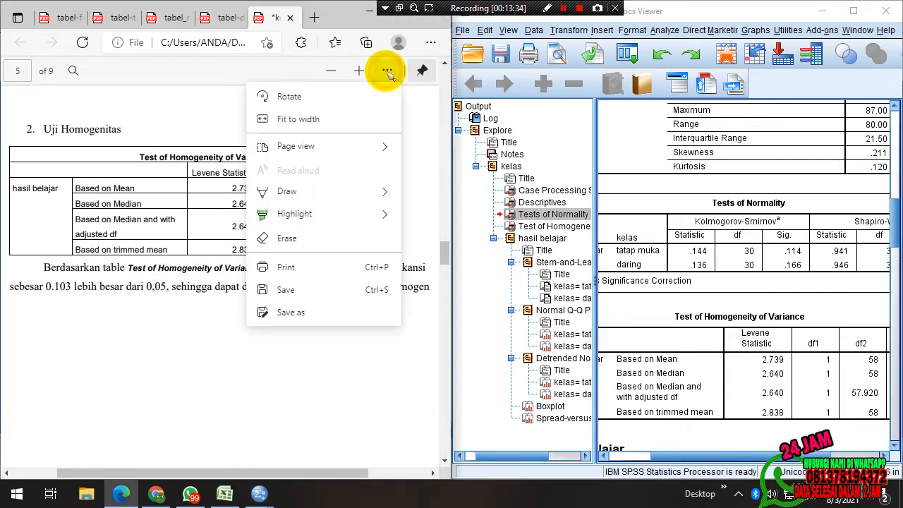
click(386, 70)
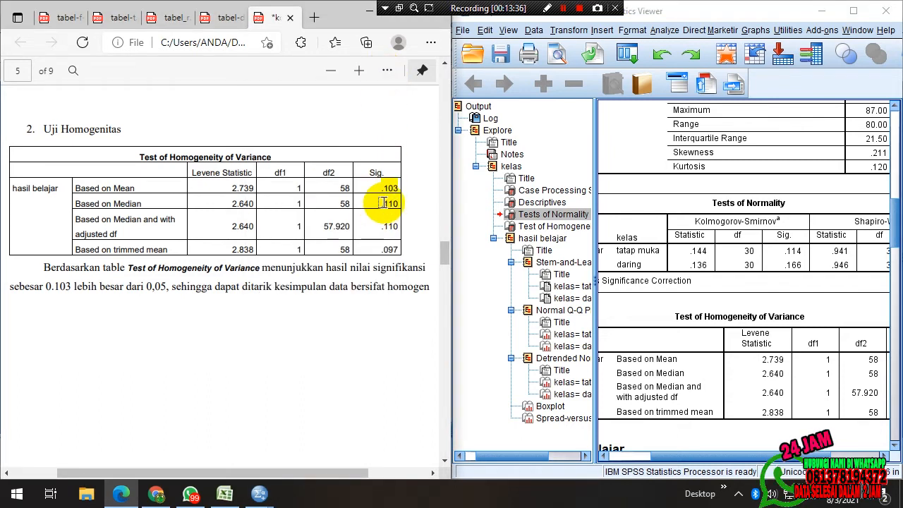
double_click(389, 187)
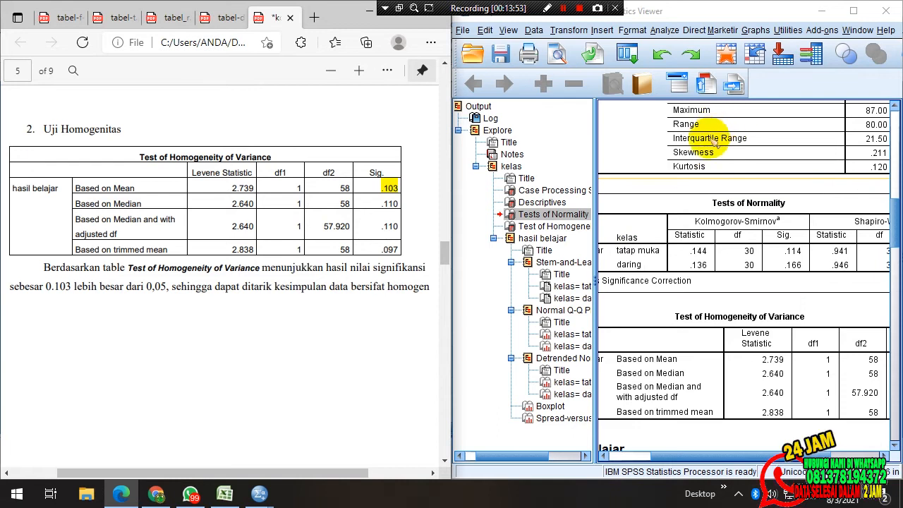
- Look up the Paired-Samples T Test among the Compare Means analyses and bring up the empty Untitled4 dataset
click(664, 31)
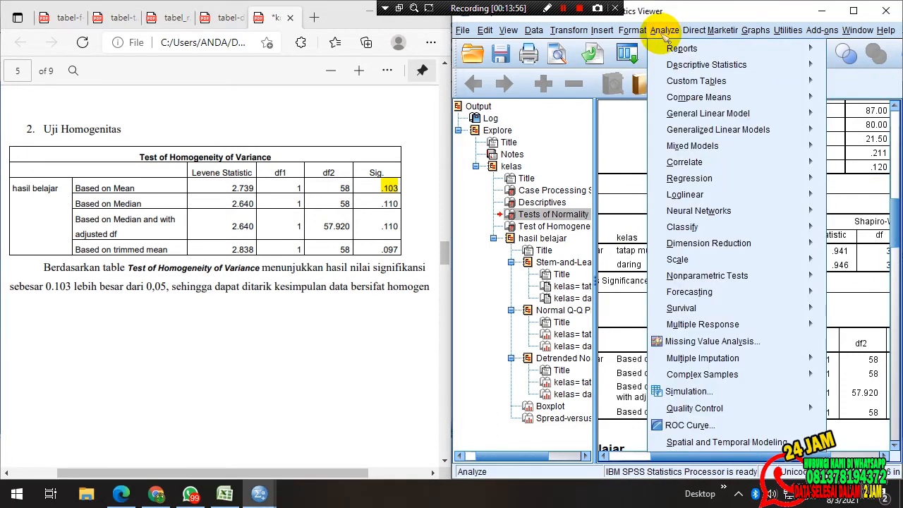
mouse_move(706, 97)
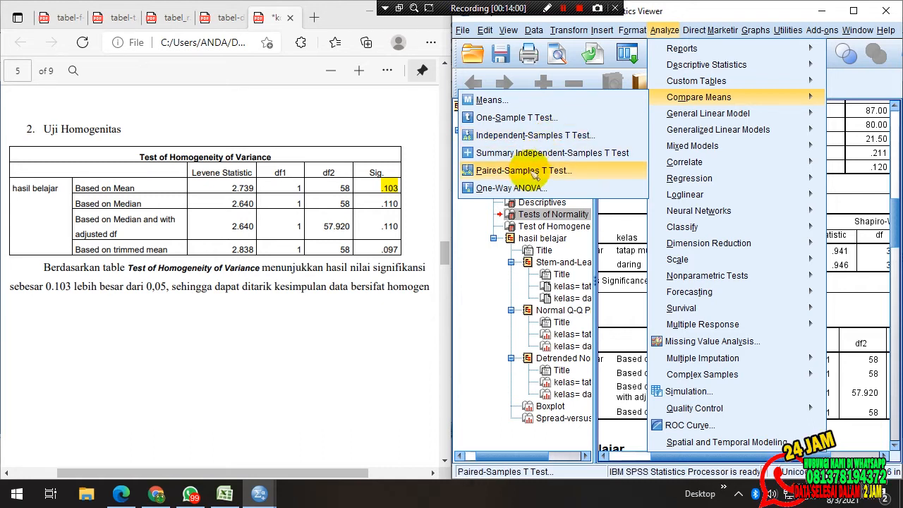
click(259, 494)
click(216, 434)
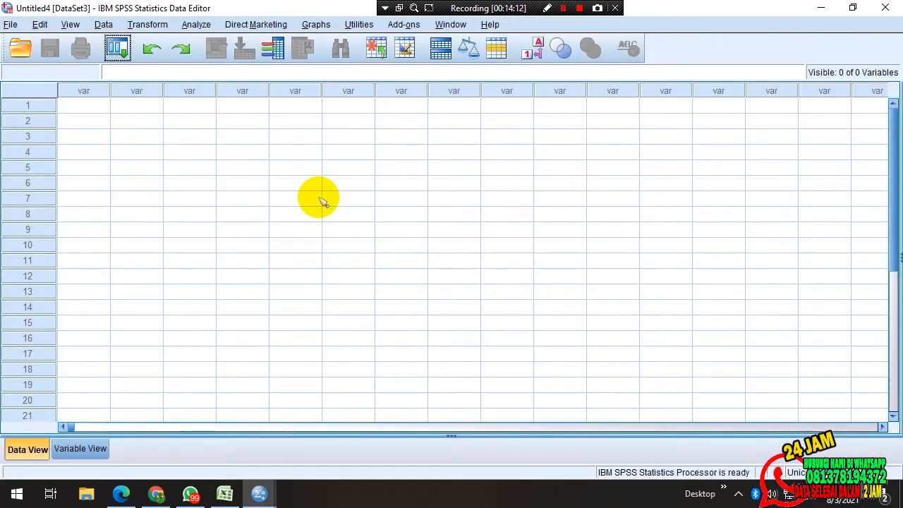
- Review the Untitled3 and Untitled4 datasets against the source scores and return to Sheet1 of the Excel workbook
click(220, 497)
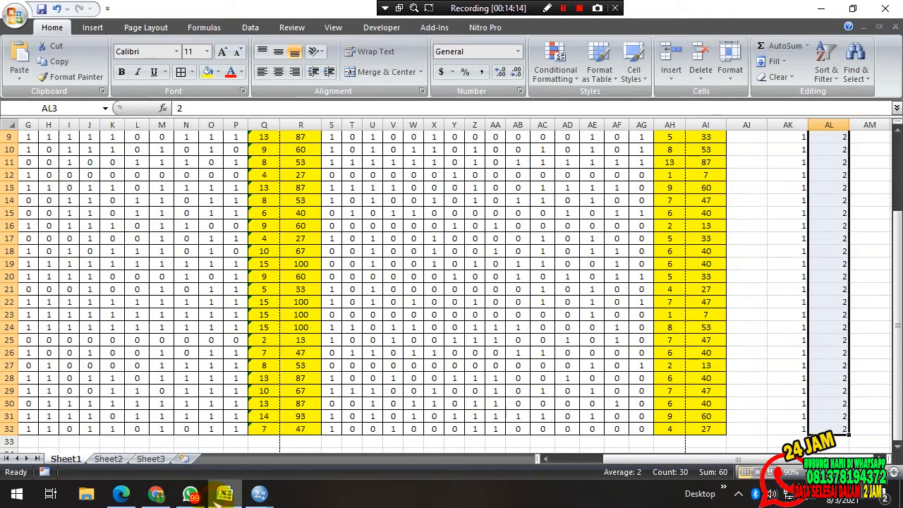
scroll(758, 452, left, 3)
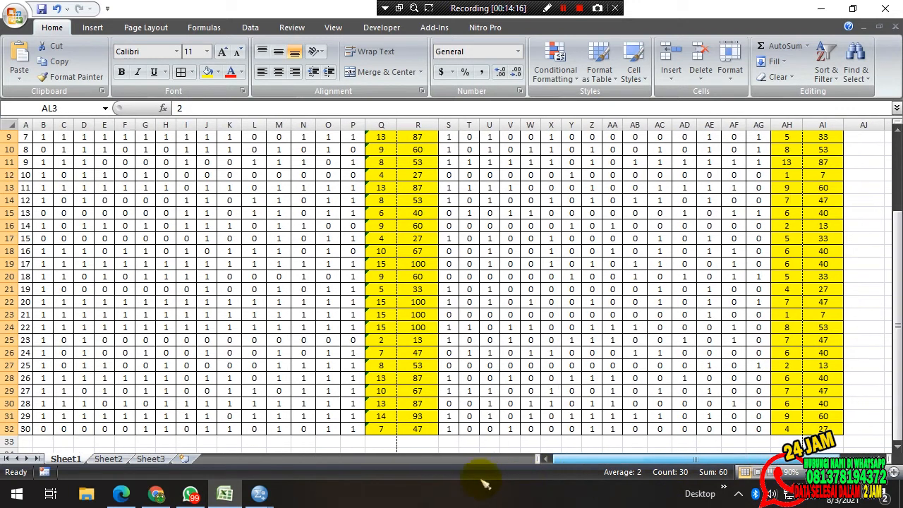
click(260, 494)
click(169, 459)
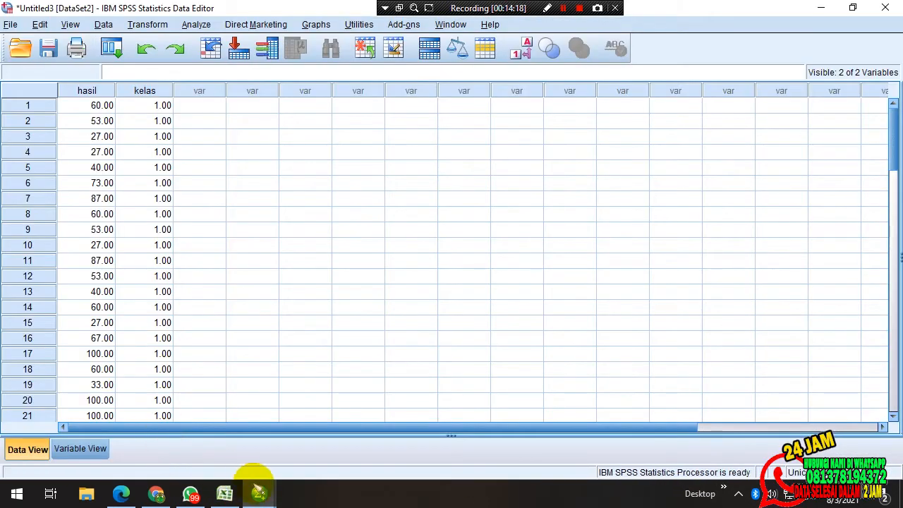
click(256, 494)
click(353, 446)
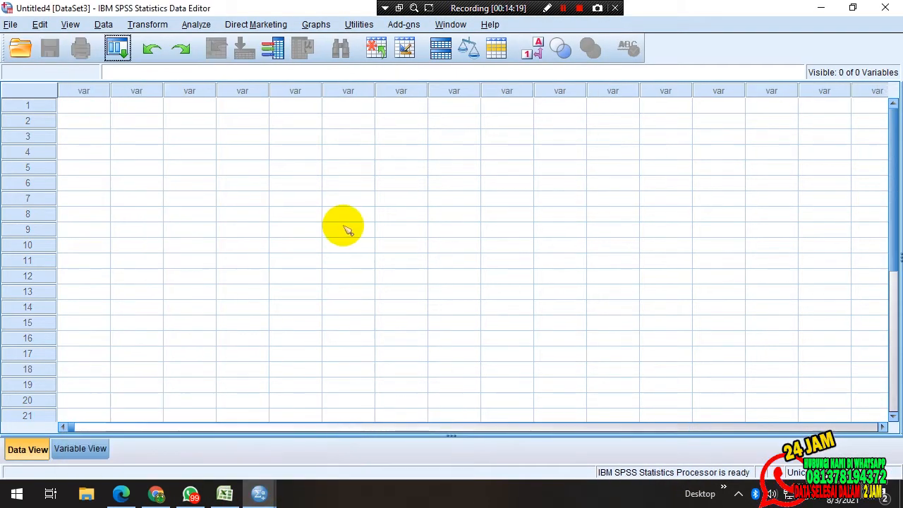
key(alt+Tab)
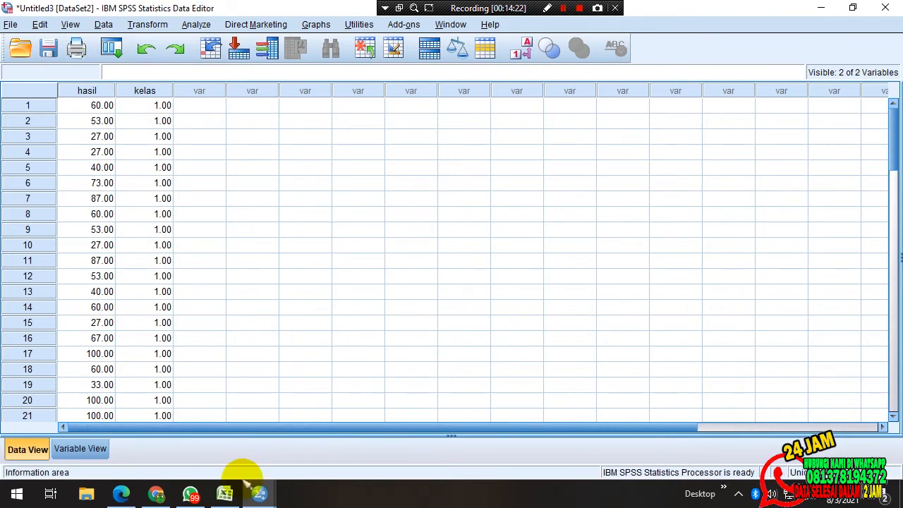
click(225, 494)
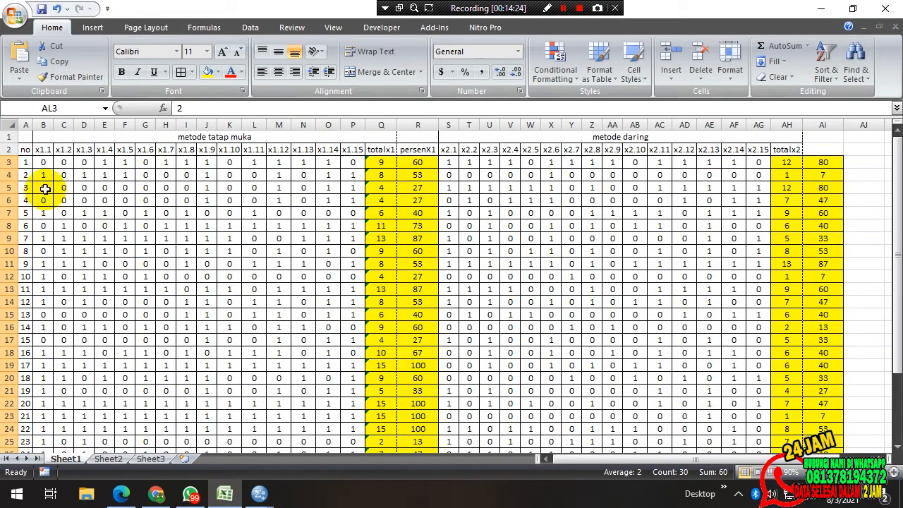
- Enter the missing column heading persenx2 in cell AI2, above the daring method's percentage scores
drag(44, 151, 807, 152)
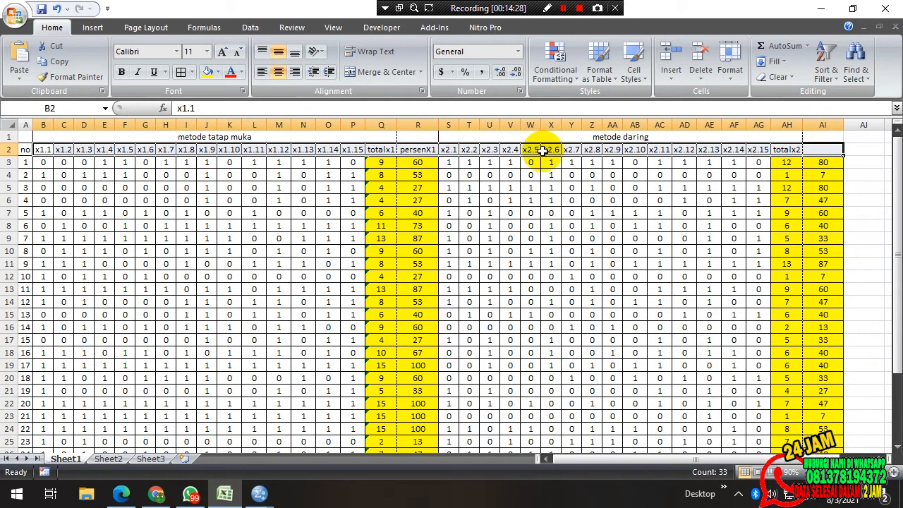
double_click(822, 148)
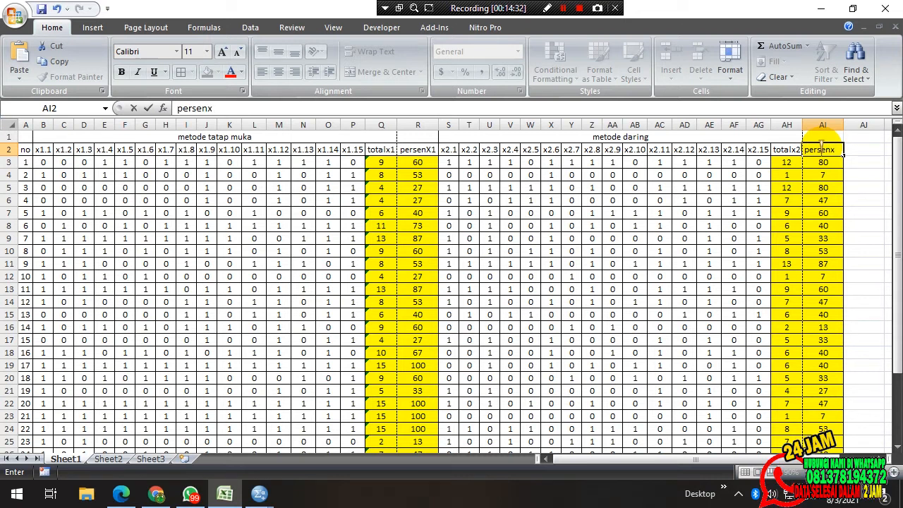
text(persenx2)
key(Left)
- Copy the headings in B2:AI2 and paste them transposed as a vertical list starting at cell AN3
key(ctrl+Home)
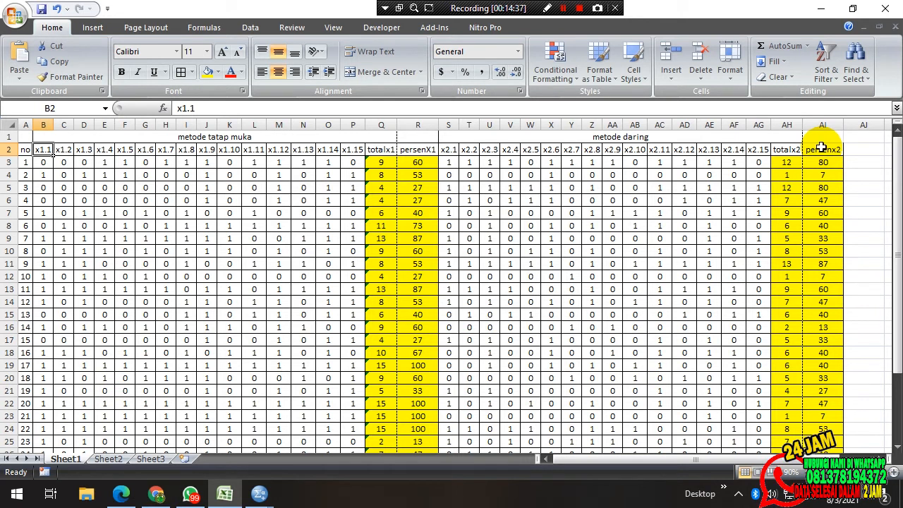
shift+click(823, 150)
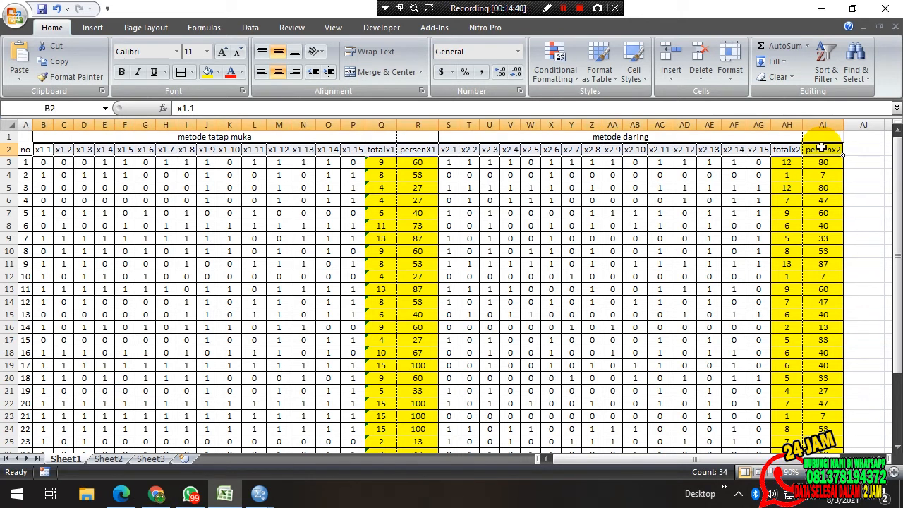
key(ctrl+c)
key(Right)
key(Right)
key(Right)
key(ctrl+Right)
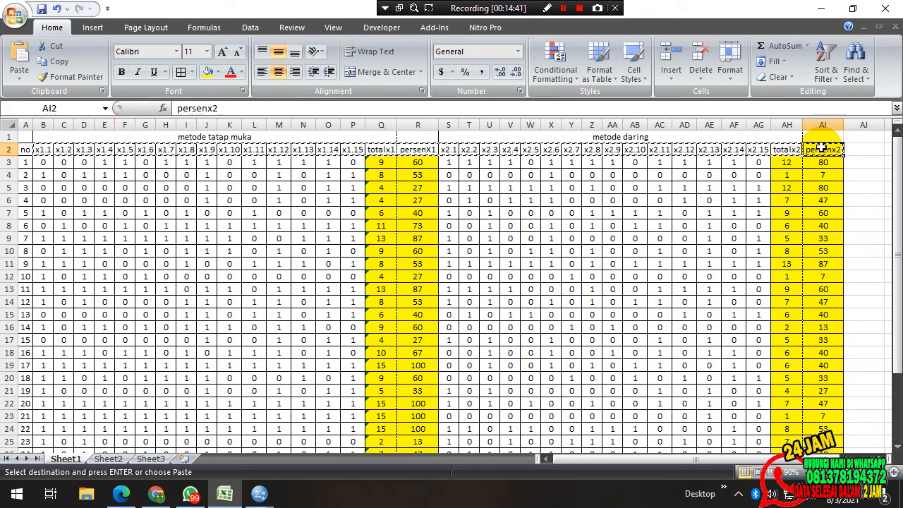
key(Right)
key(Right)
key(Right)
key(Right)
key(Right)
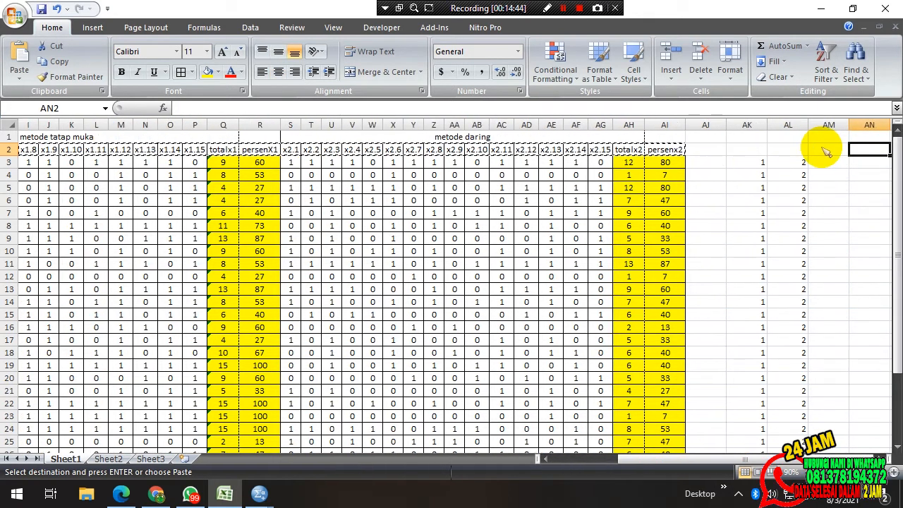
key(Down)
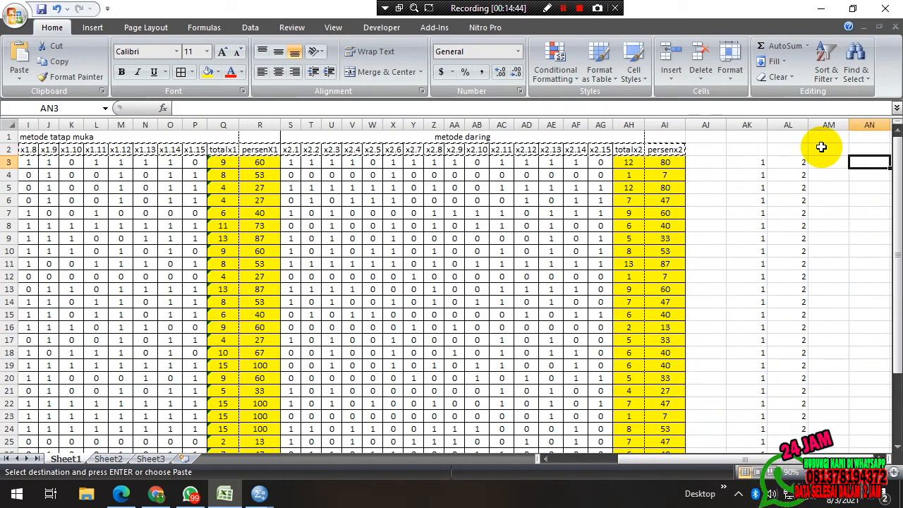
click(19, 79)
click(53, 156)
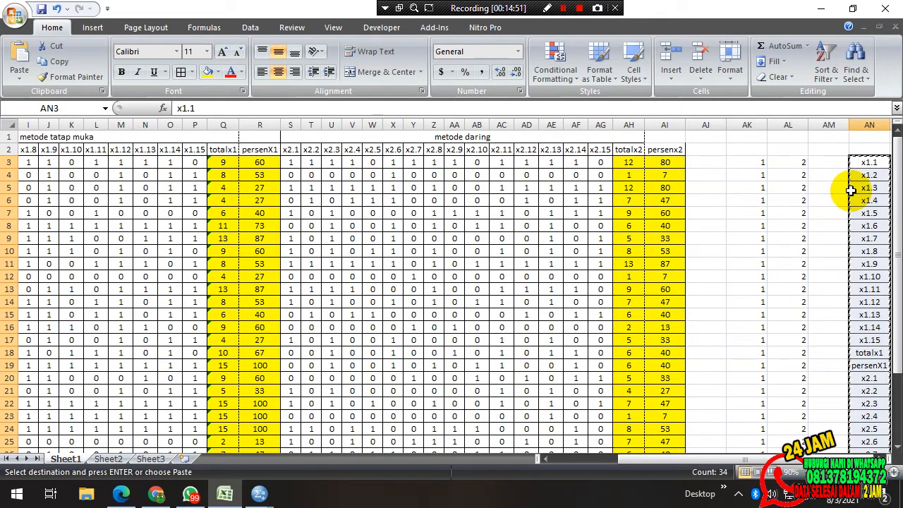
- Paste the copied heading list as variable names into the empty Untitled4 dataset in SPSS, starting at the first variable
key(alt+Tab)
key(alt+Tab)
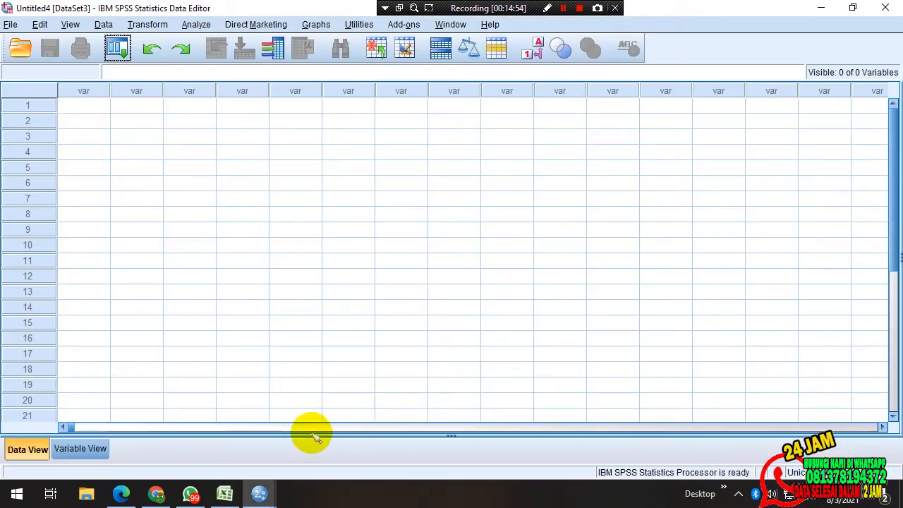
click(103, 449)
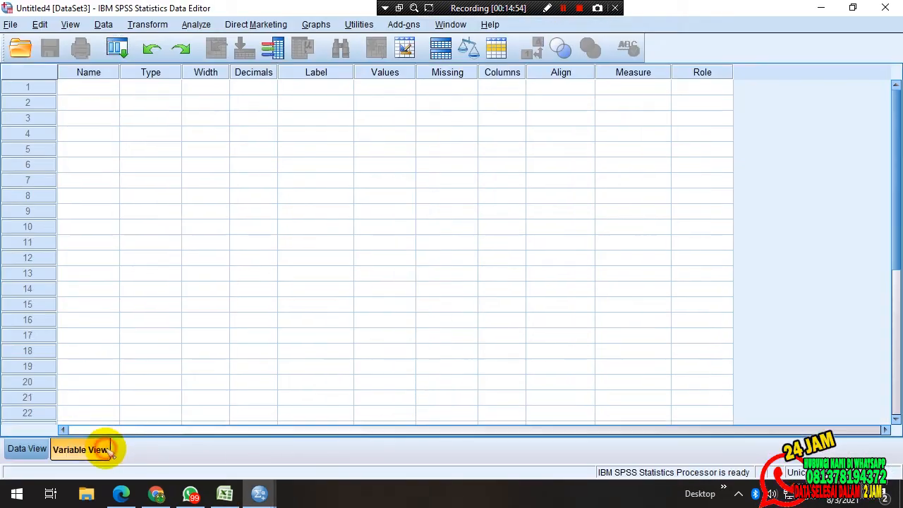
click(96, 90)
right_click(97, 94)
click(106, 113)
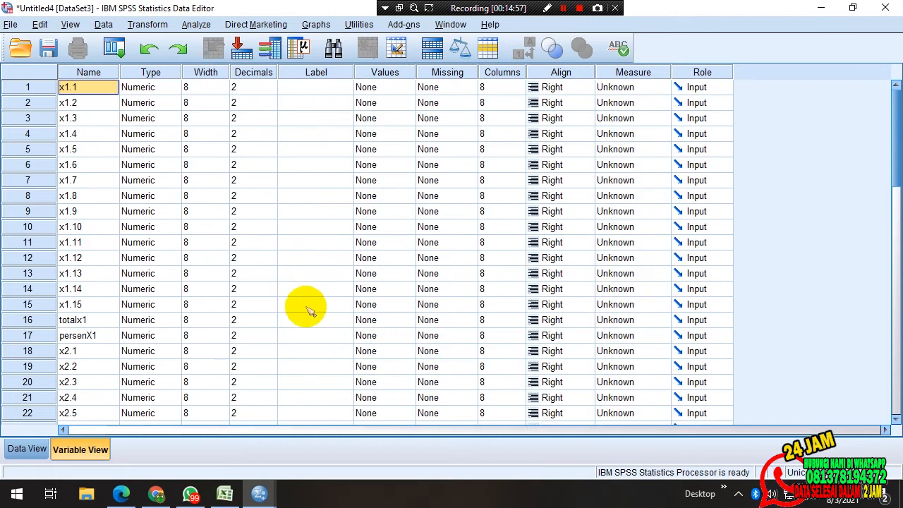
- Label the variables totalx1 and persenX1 "metode tatap muka" using the Excel group heading, and widen the Label column
click(335, 320)
key(alt+Tab)
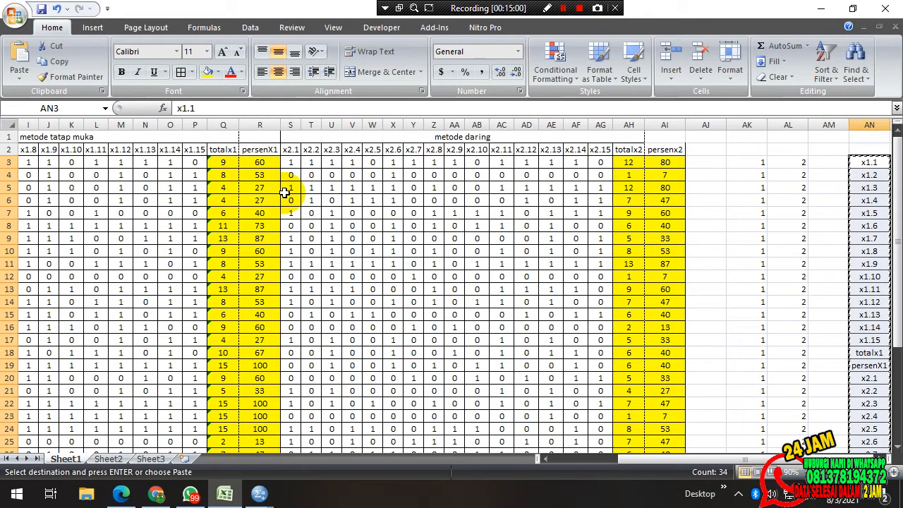
click(177, 137)
key(alt+Tab)
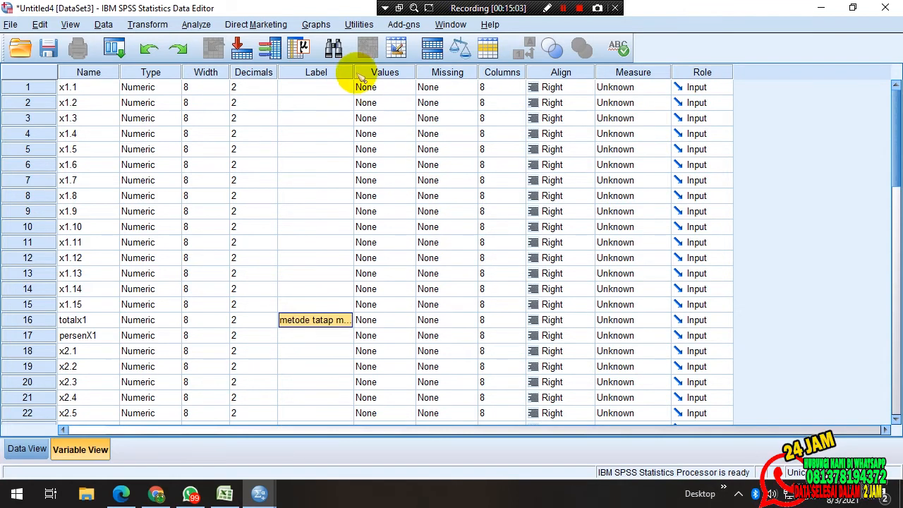
drag(354, 72, 429, 73)
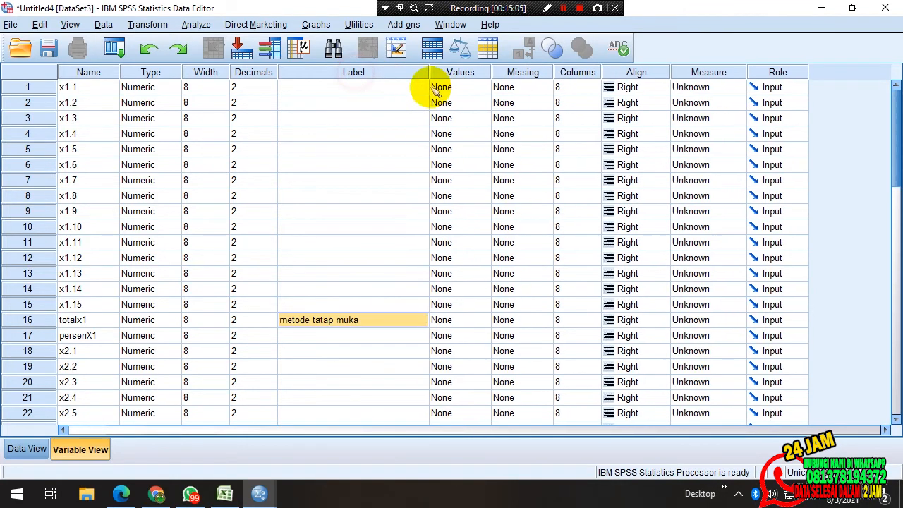
click(321, 338)
key(ctrl+v)
- Label the variables totalx2 and persenx2 "metode daring" using the Excel group heading, and show the dataset's data grid
scroll(313, 309, down, 4)
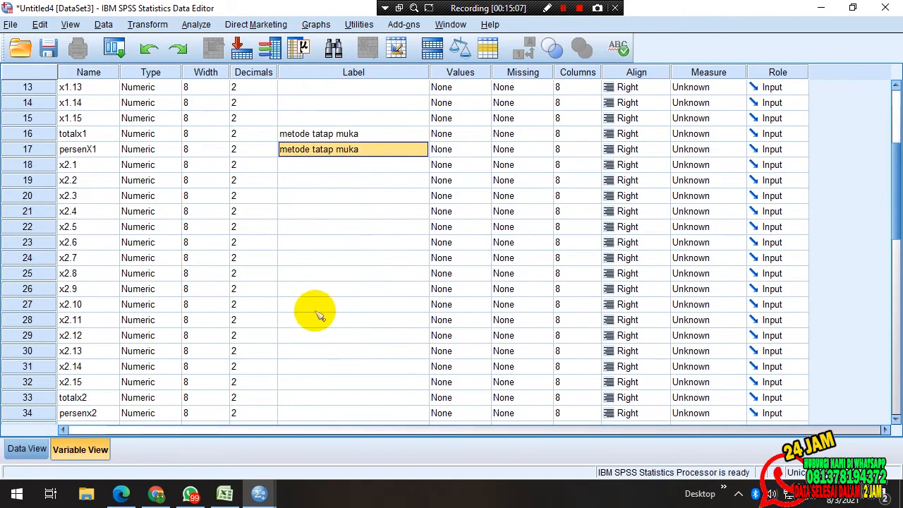
click(293, 397)
key(alt+Tab)
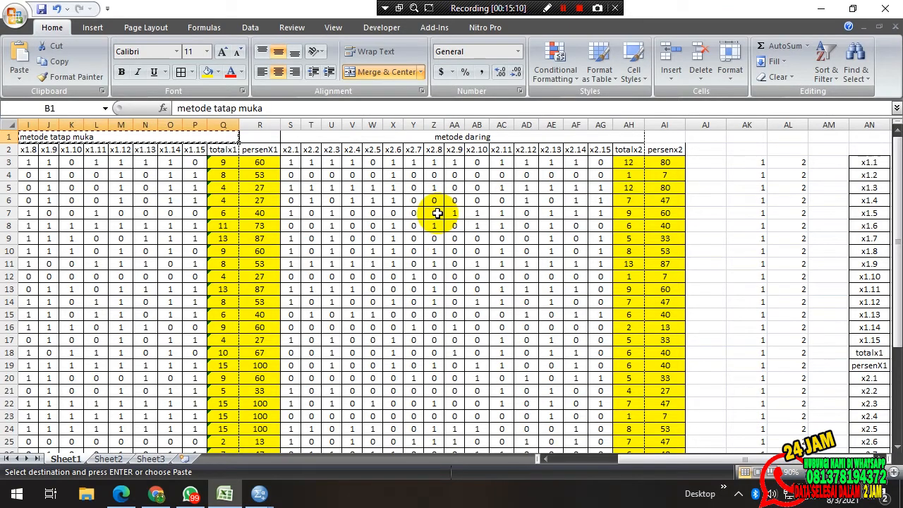
key(Right)
key(alt+Tab)
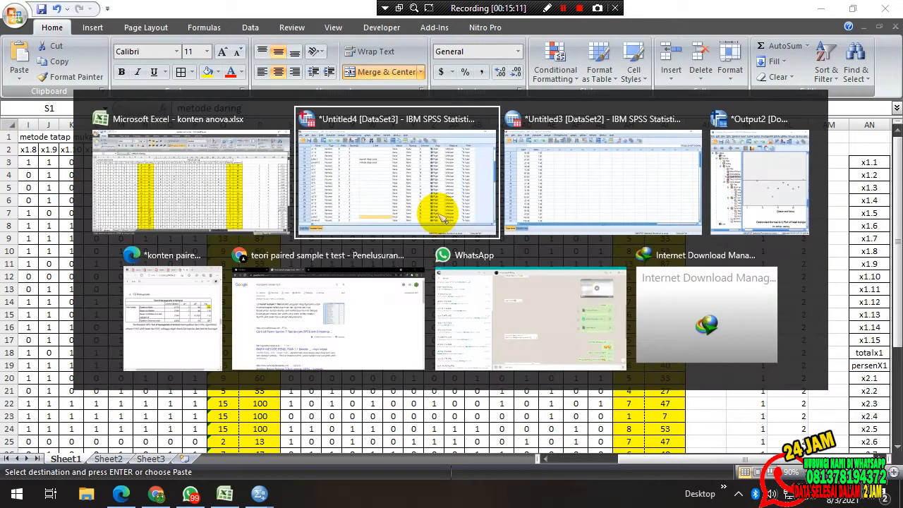
text(metode daring)
scroll(418, 268, down, 2)
click(323, 319)
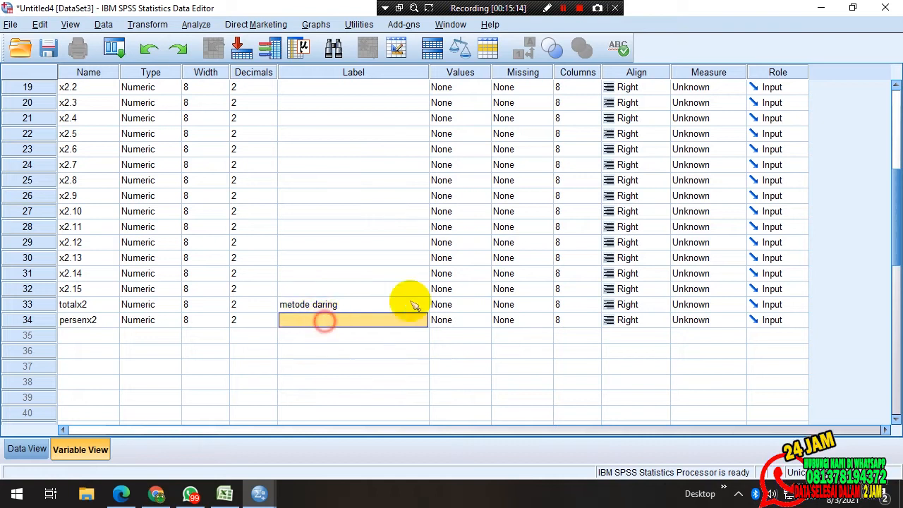
text(metode daring)
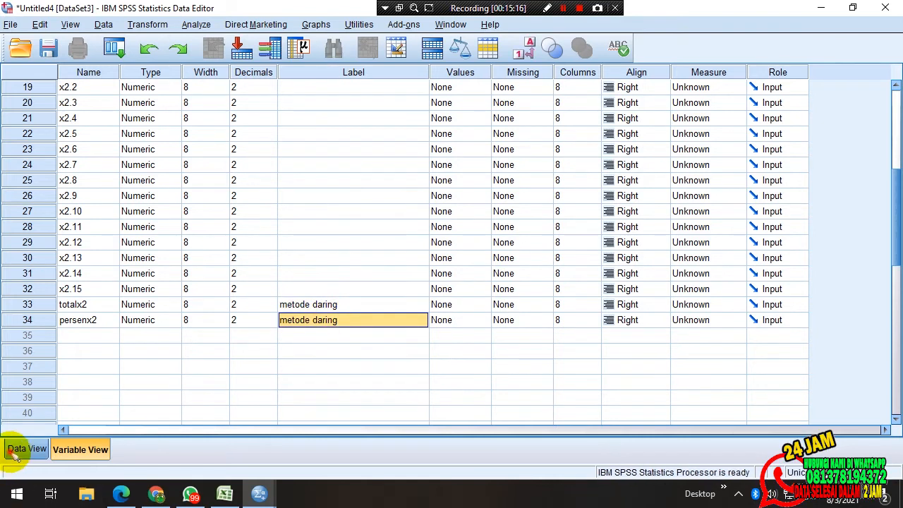
click(23, 450)
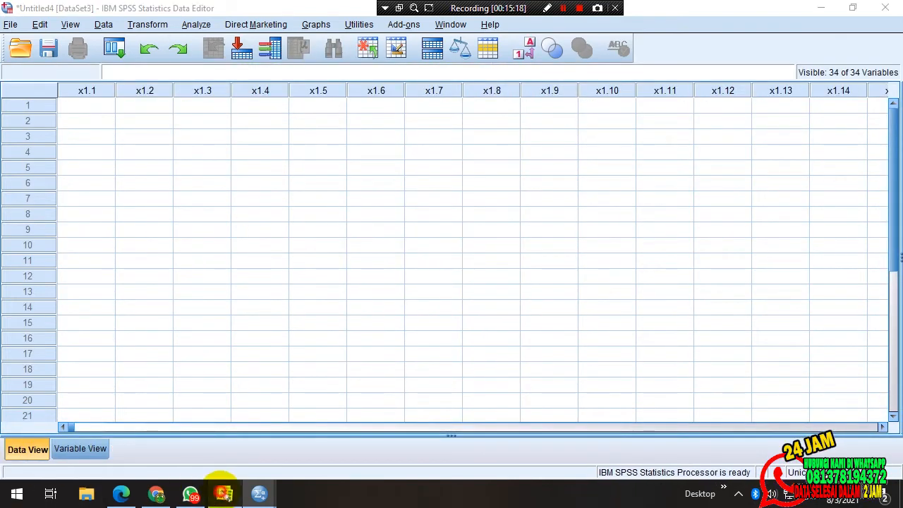
- Copy the score data in B3:AI32 from the Excel sheet and paste it into the Untitled4 dataset in SPSS, starting at case 1 of x1.1
click(223, 493)
drag(671, 459, 607, 459)
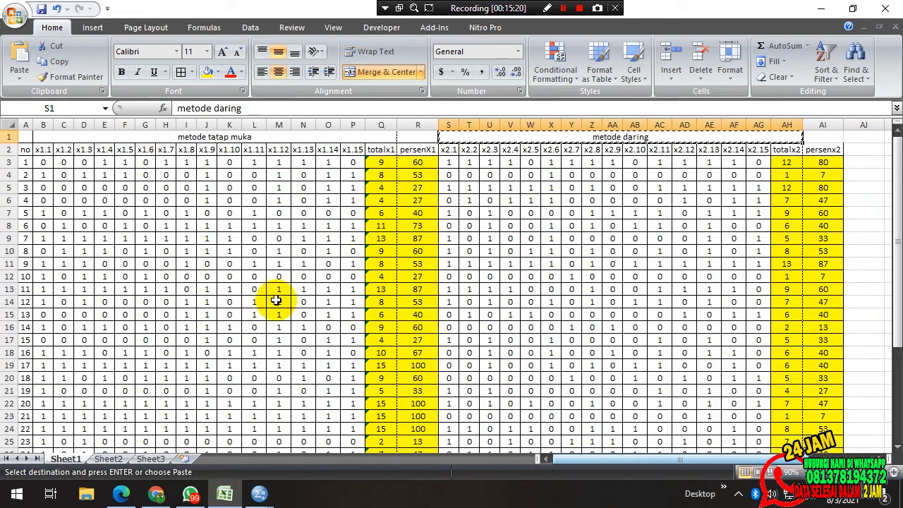
click(42, 163)
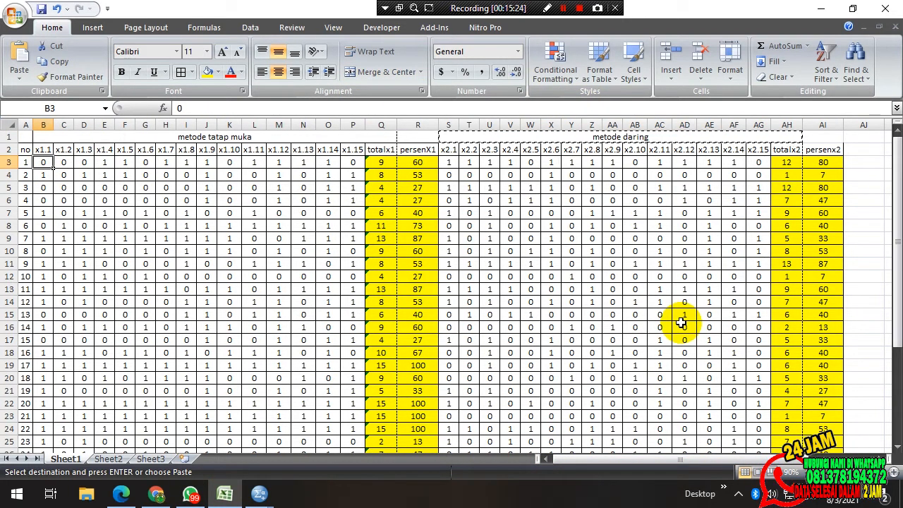
drag(681, 322, 684, 326)
key(alt+Tab)
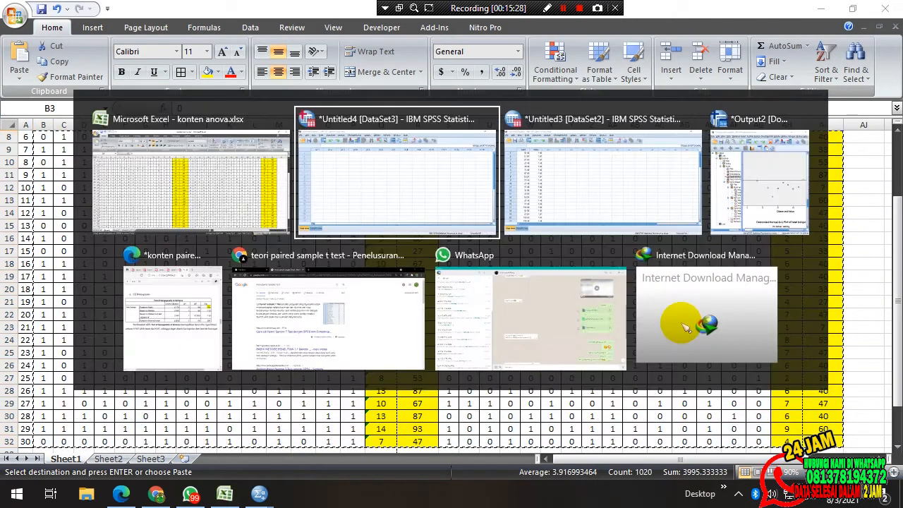
right_click(102, 109)
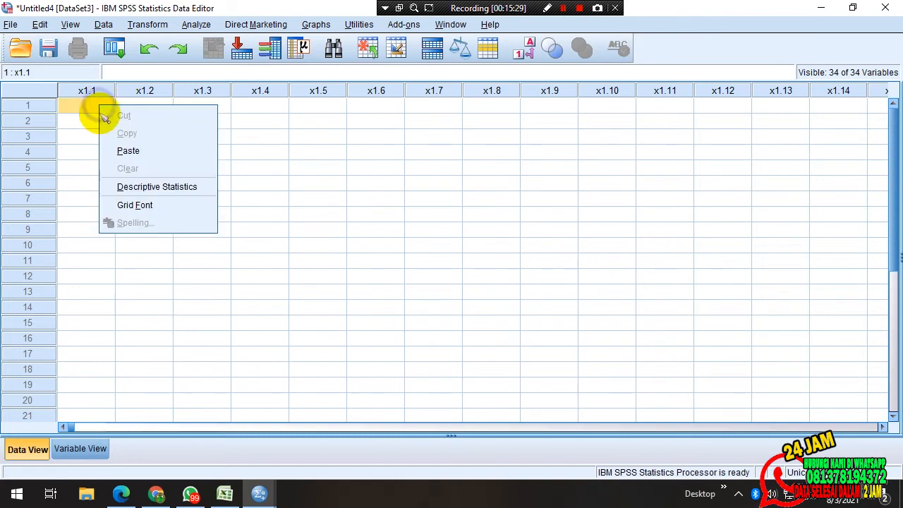
click(113, 149)
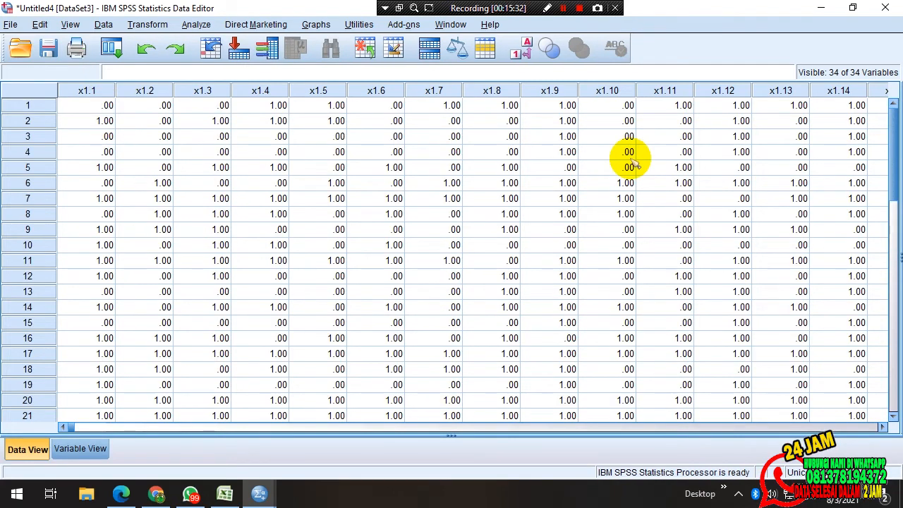
- Set up a Paired-Samples T Test with metode tatap muka [persenX1] as Variable1 of pair 1, widening the dialog to read the variable names
click(74, 449)
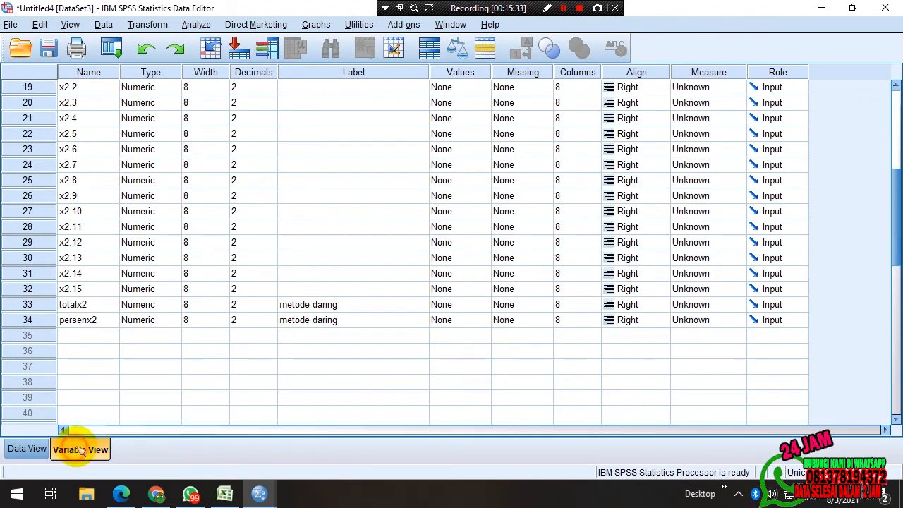
click(196, 25)
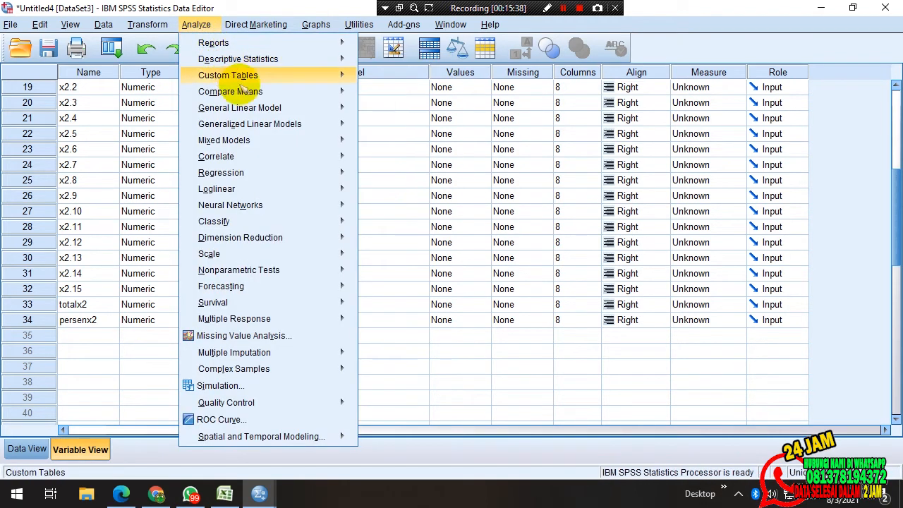
mouse_move(244, 91)
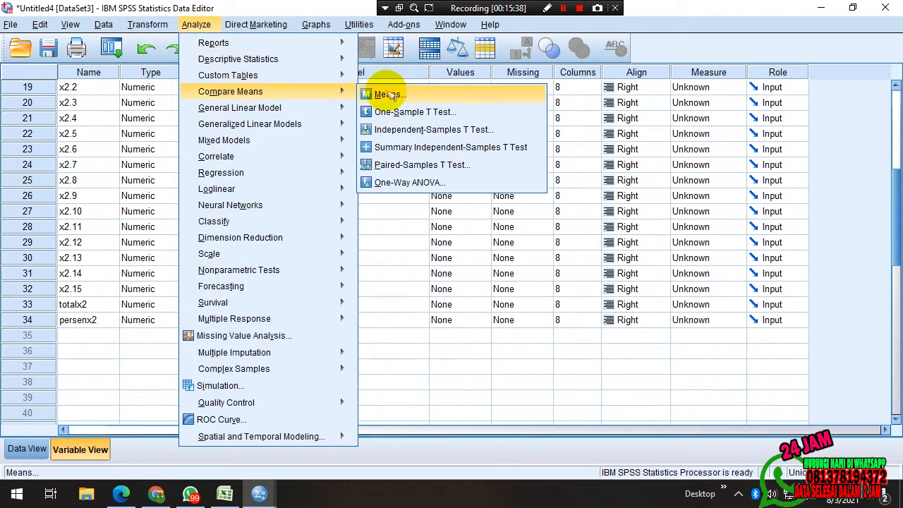
click(426, 166)
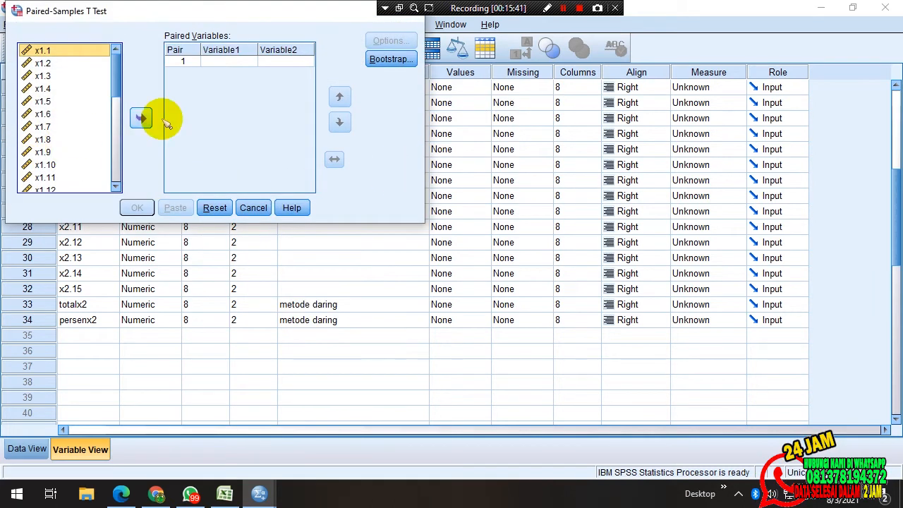
drag(227, 12, 485, 64)
scroll(327, 210, down, 3)
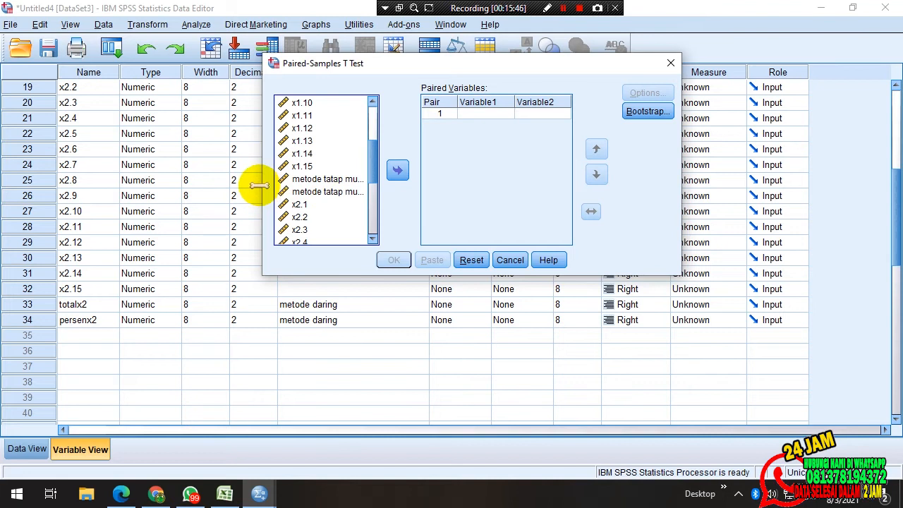
drag(259, 185, 140, 185)
click(208, 192)
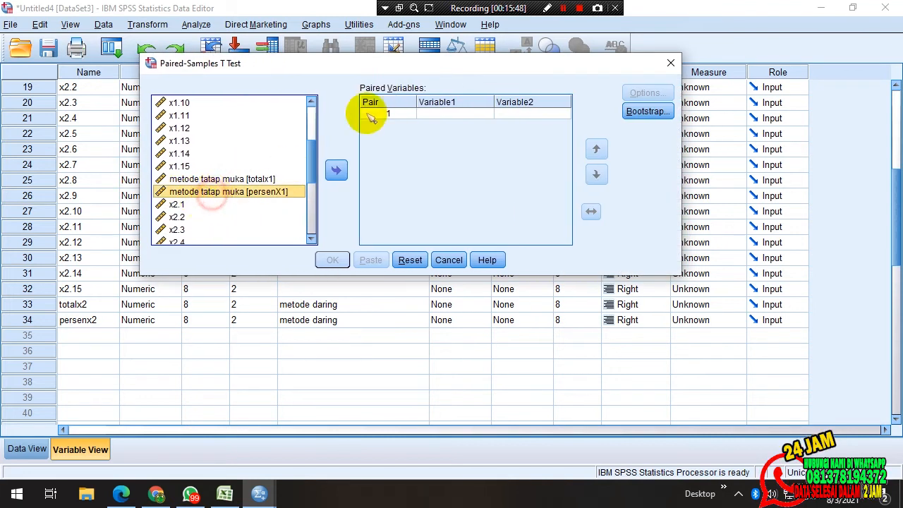
click(338, 170)
click(465, 119)
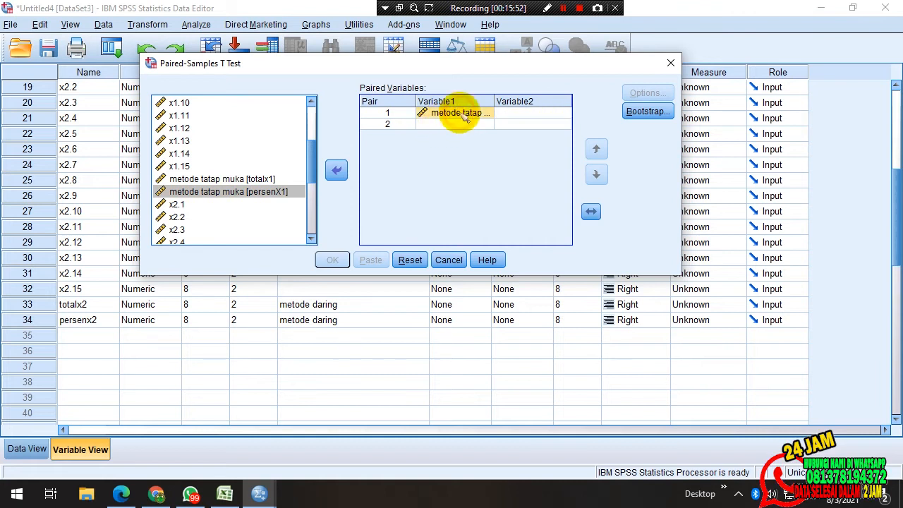
- Add metode daring [persenx2] as Variable2 of pair 1, check the test options without changing them, and run the test
scroll(242, 201, down, 4)
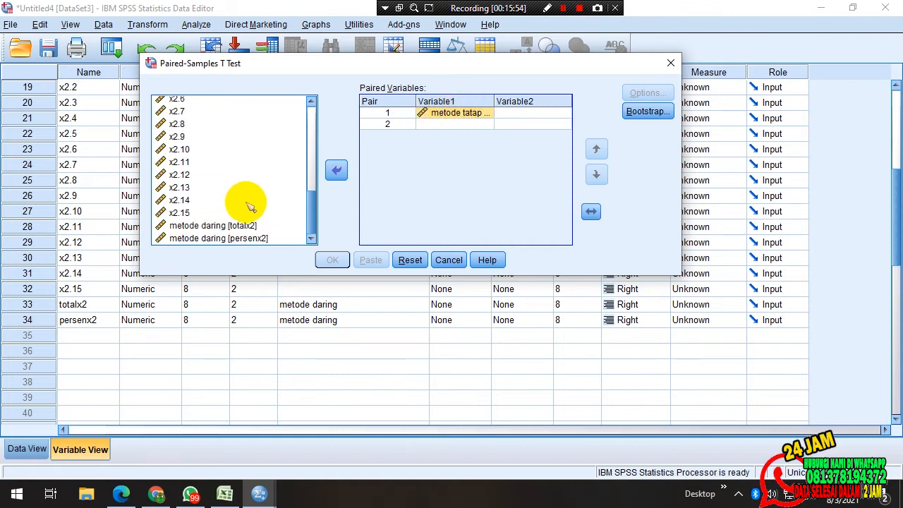
click(212, 239)
click(337, 170)
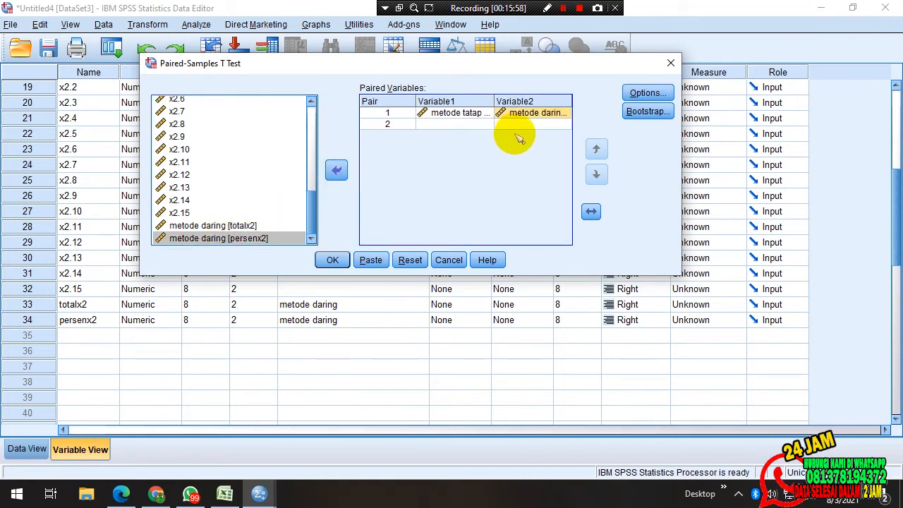
click(648, 93)
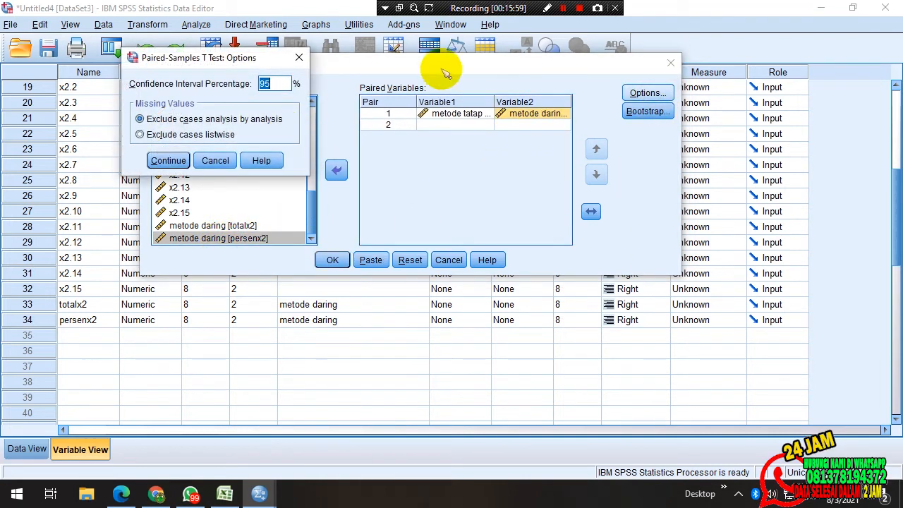
click(300, 56)
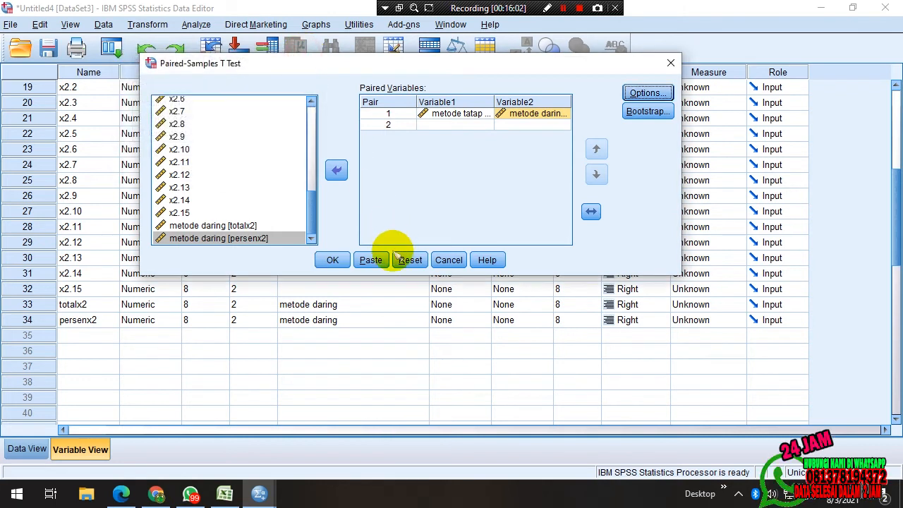
click(333, 260)
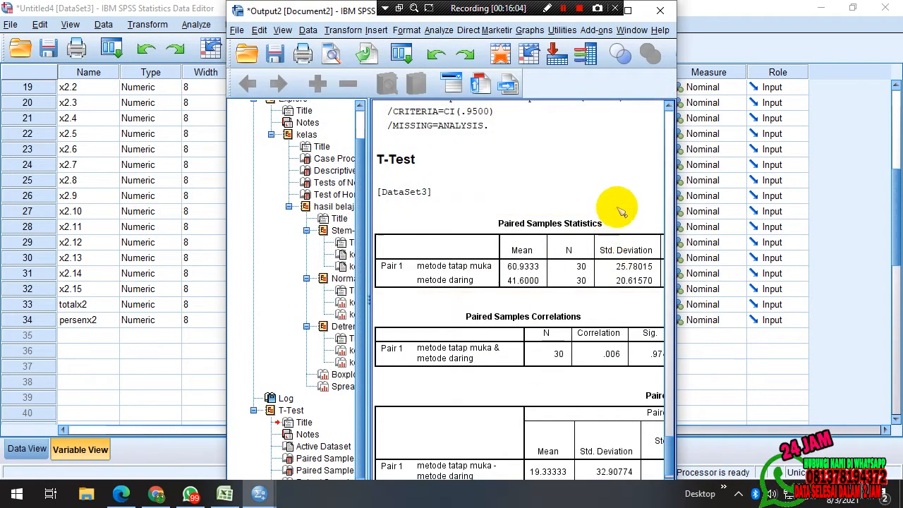
- Examine the T-Test tables in the maximized output window, and tile that window beside the konten PDF report
click(629, 11)
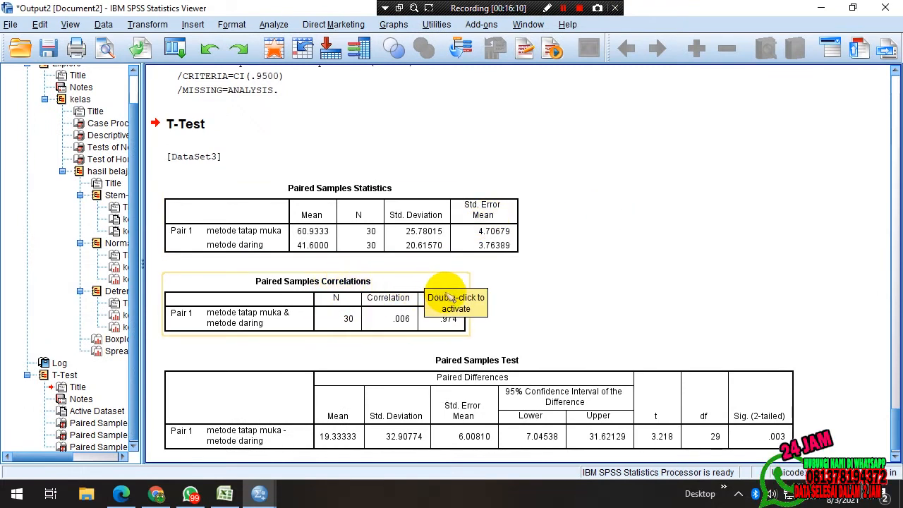
scroll(554, 358, down, 1)
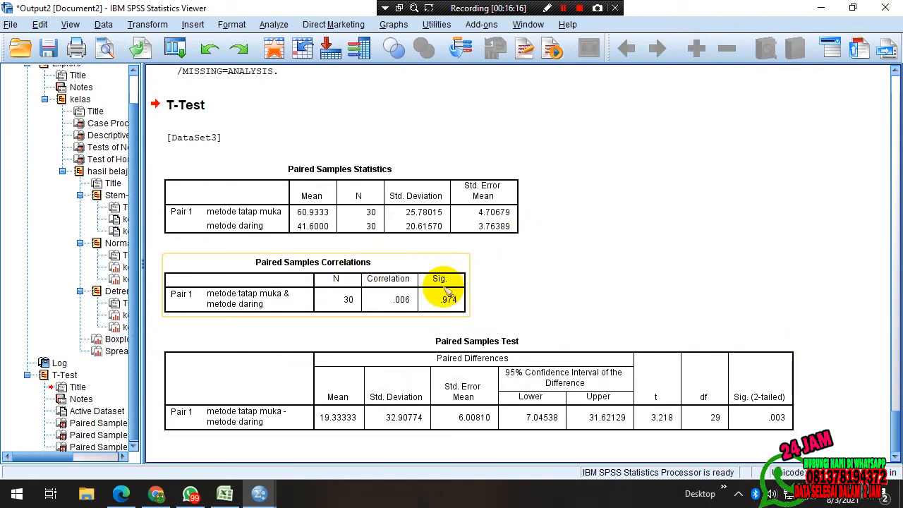
click(852, 8)
drag(374, 10, 902, 10)
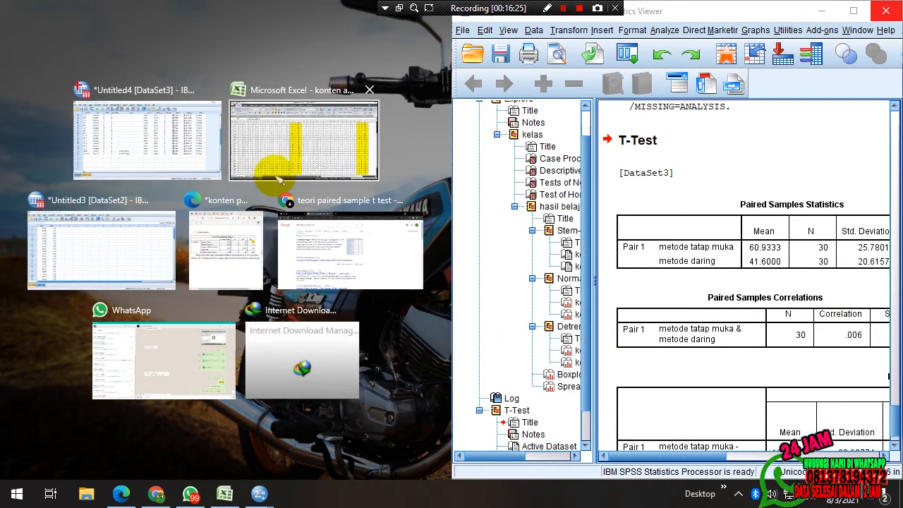
click(221, 244)
- Show section 3, Paired sample correlation, in the PDF report and read its table and interpretation
scroll(219, 247, down, 5)
scroll(220, 251, down, 3)
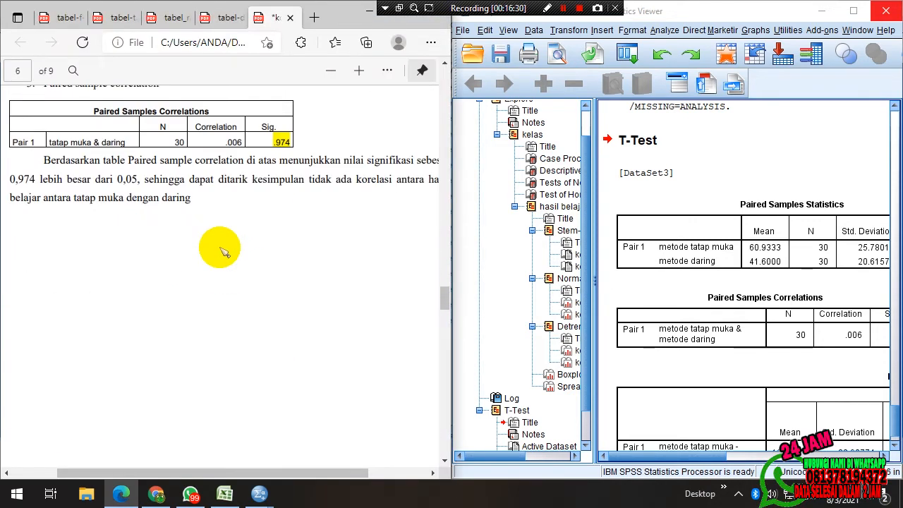
scroll(223, 251, up, 2)
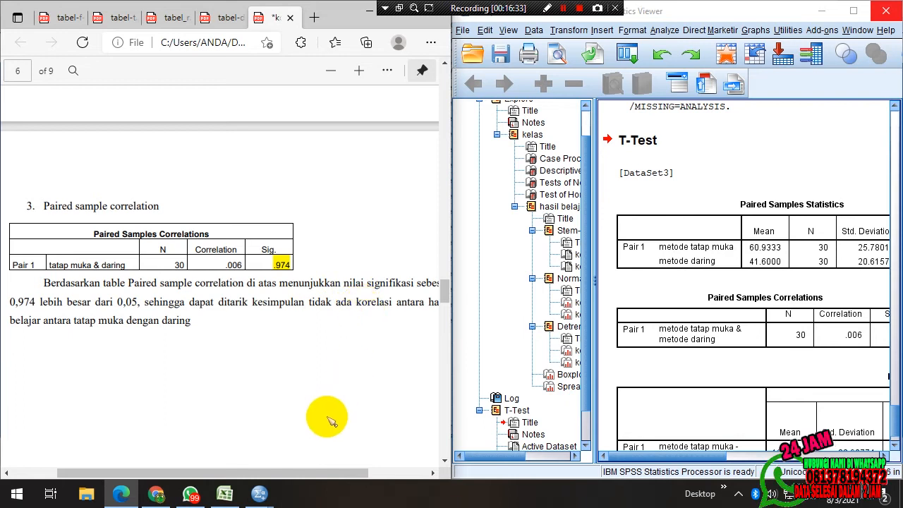
mouse_move(310, 470)
mouse_down()
mouse_move(347, 476)
mouse_move(302, 470)
mouse_up()
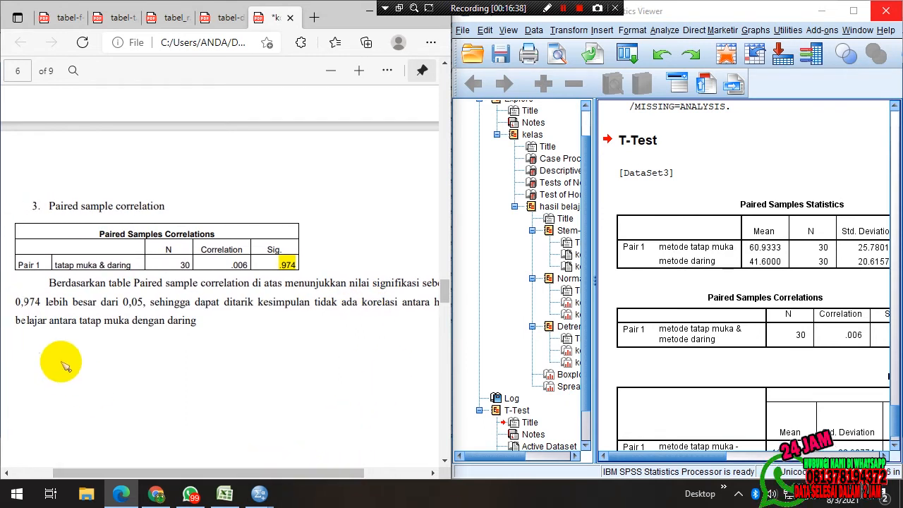
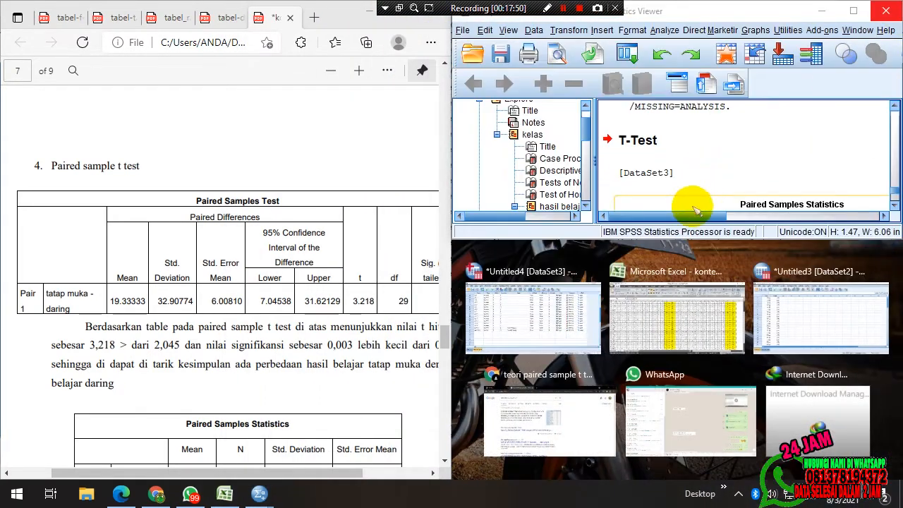
- Tile the output window beside the report again and widen the report to show the full Paired Samples Test table of section 4
drag(776, 12, 902, 92)
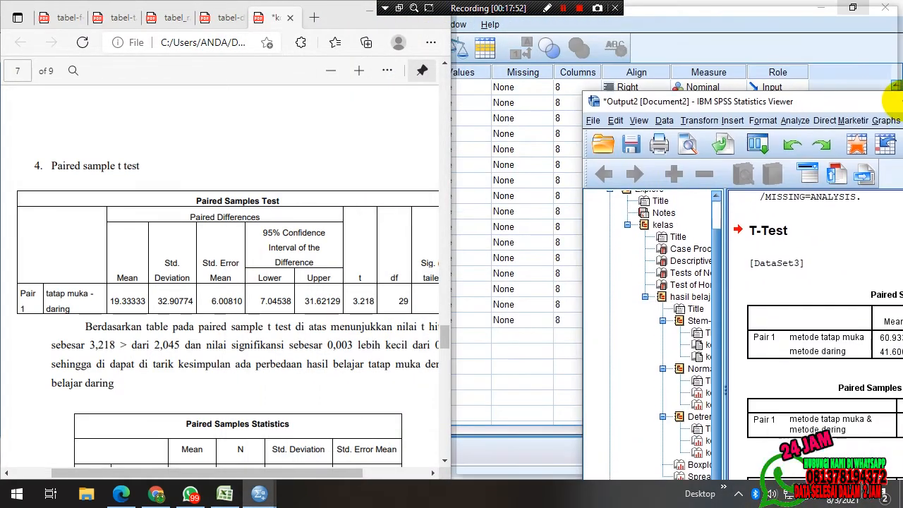
scroll(106, 330, down, 1)
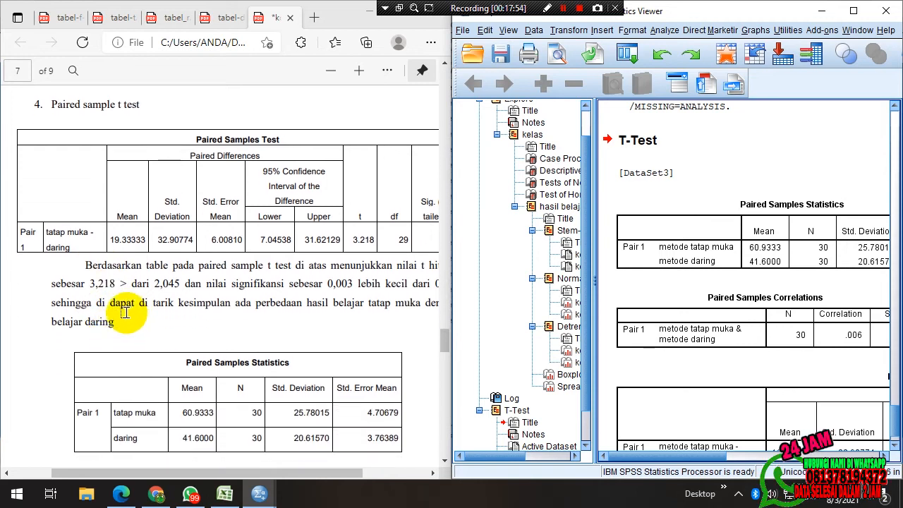
drag(451, 121, 548, 125)
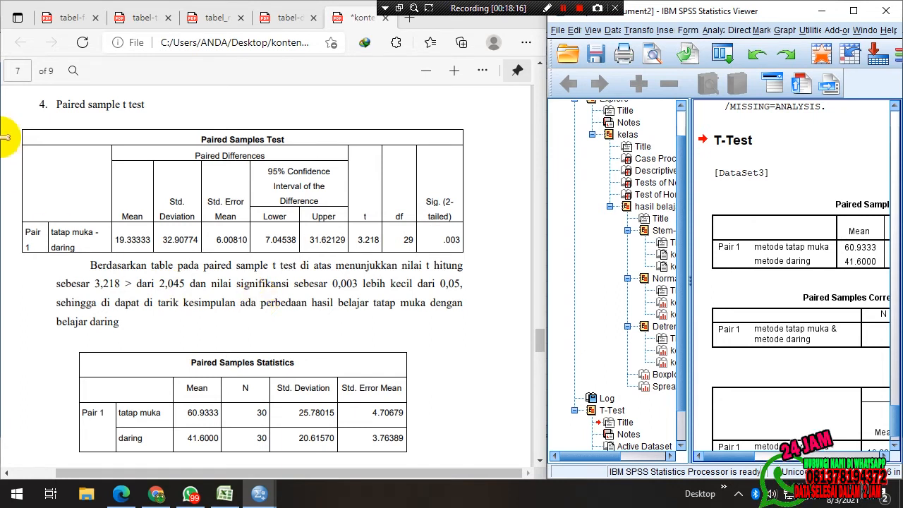
- Move tabel-t.pdf into its own window beside the report and find its t distribution table for df 1 – 40
click(129, 18)
drag(214, 77, 879, 36)
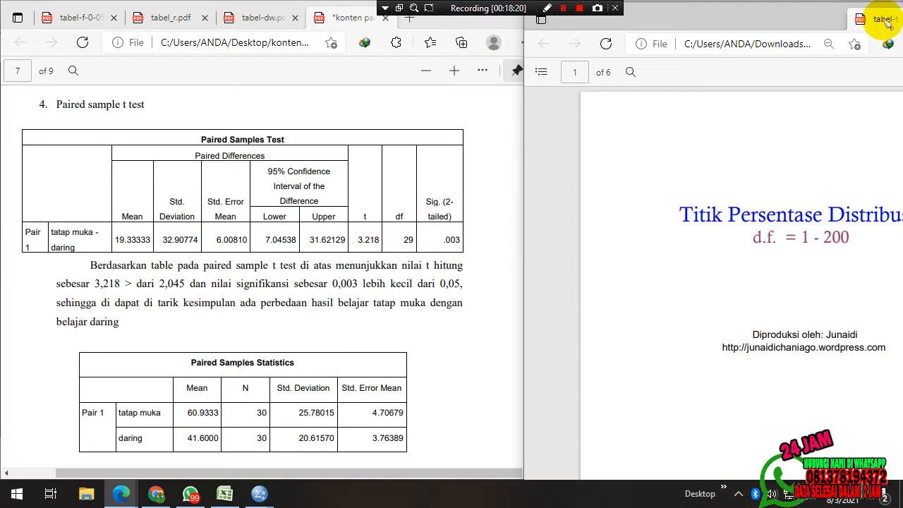
scroll(713, 187, down, 2)
scroll(713, 187, down, 10)
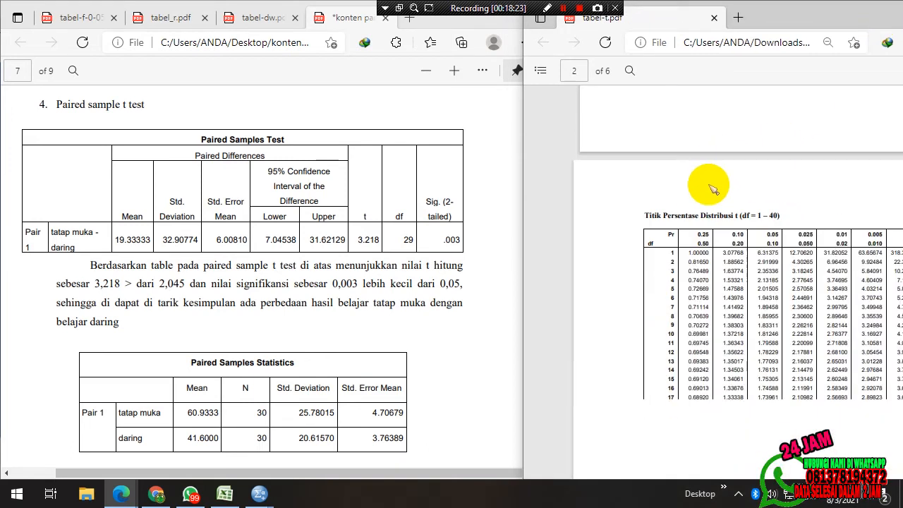
scroll(678, 282, up, 4)
scroll(727, 367, down, 1)
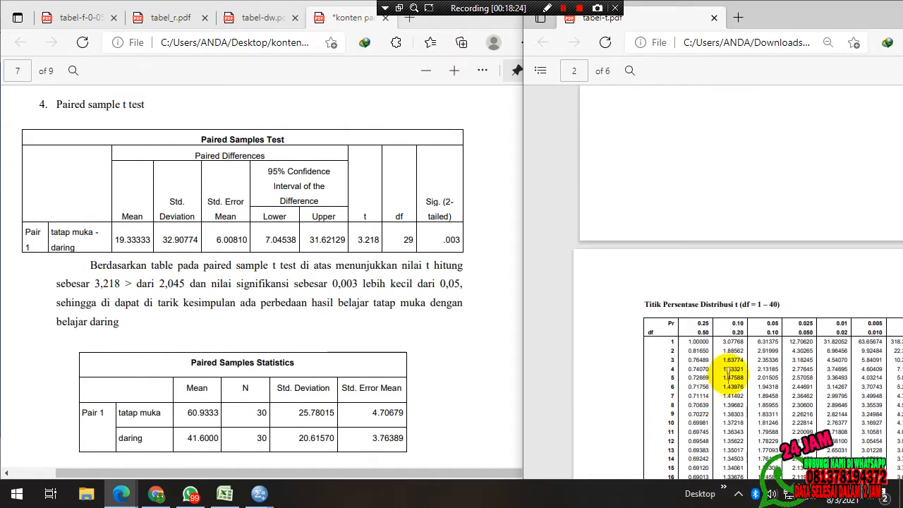
- Reset the t table's zoom to the default for reading the 0.025/0.050 column, and select the df value in the report's Paired Samples Test table
scroll(827, 202, up, 1)
scroll(833, 262, down, 3)
scroll(833, 202, up, 2)
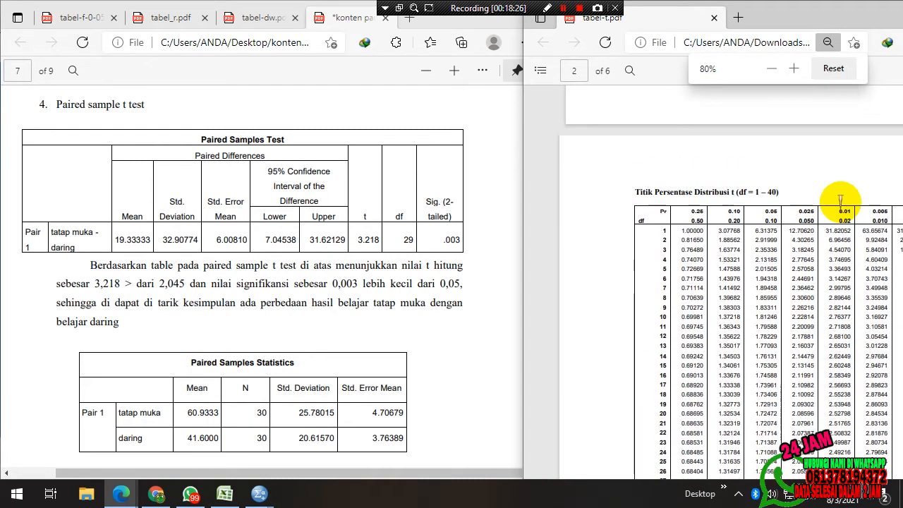
scroll(841, 200, down, 1)
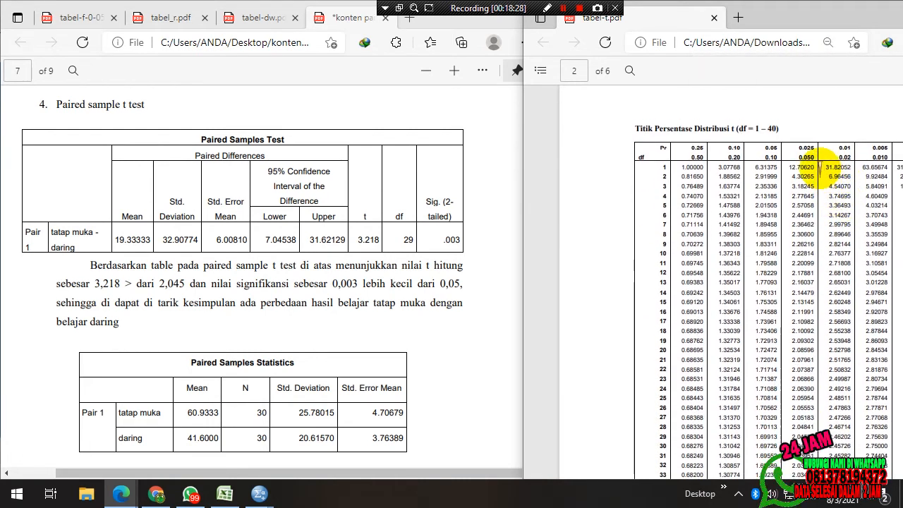
click(828, 42)
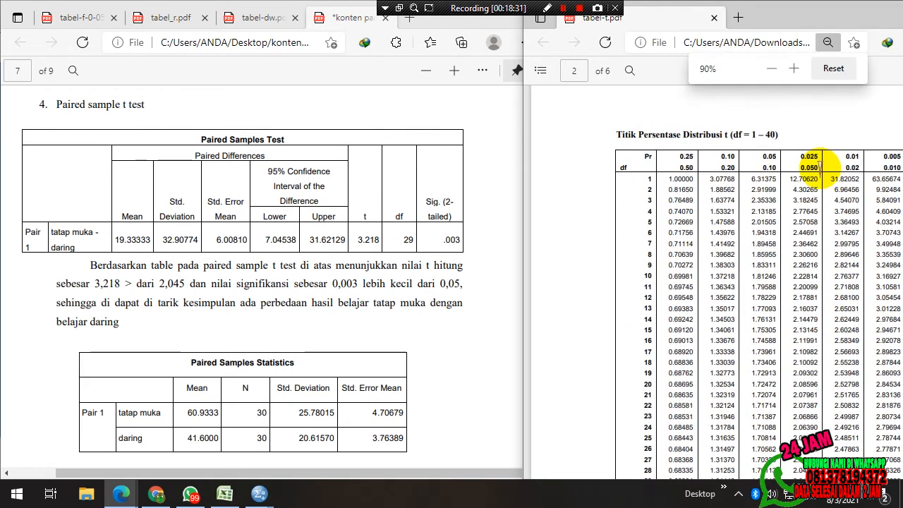
click(833, 68)
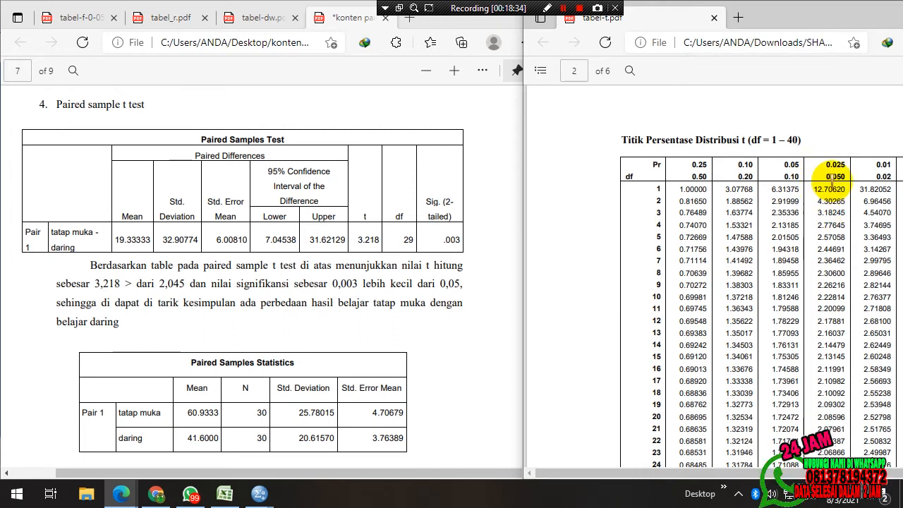
click(401, 240)
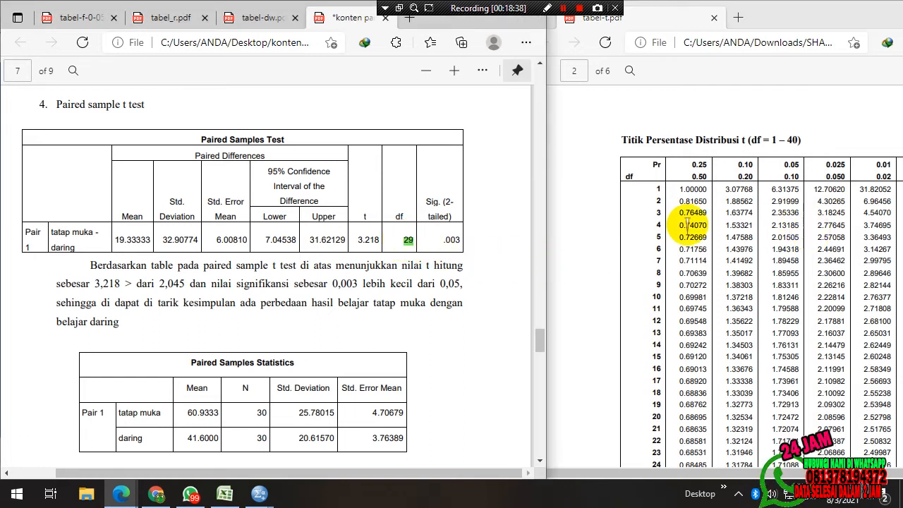
- Find the df 29 row in the t distribution table and select its value in the 0.025/0.050 column
scroll(833, 222, down, 1)
scroll(832, 223, down, 3)
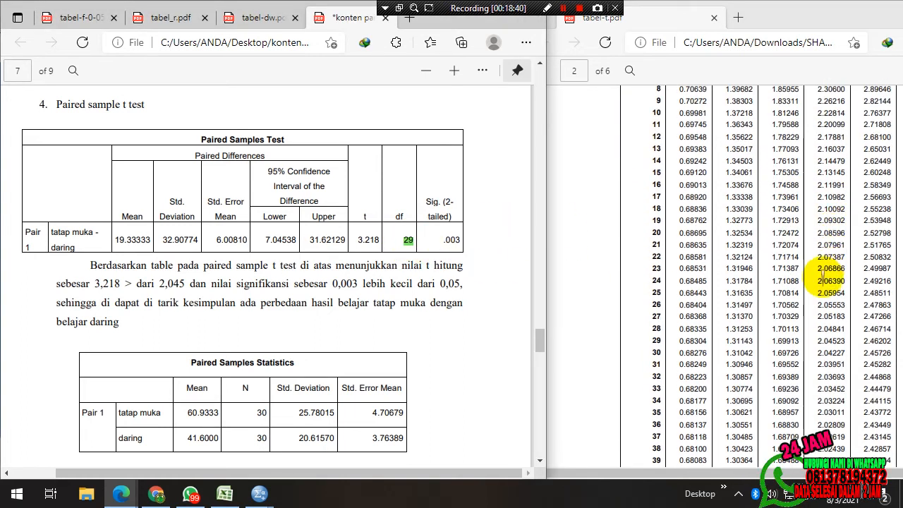
double_click(827, 341)
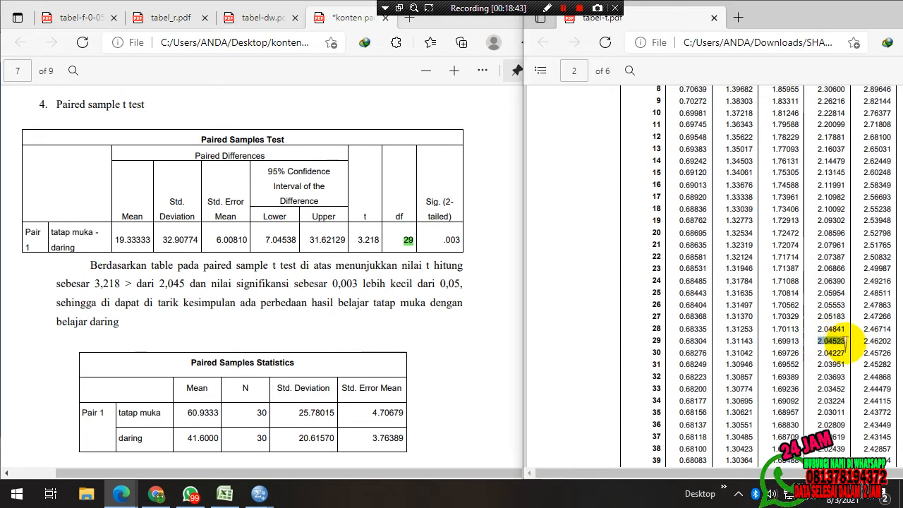
scroll(808, 342, down, 1)
scroll(808, 343, down, 1)
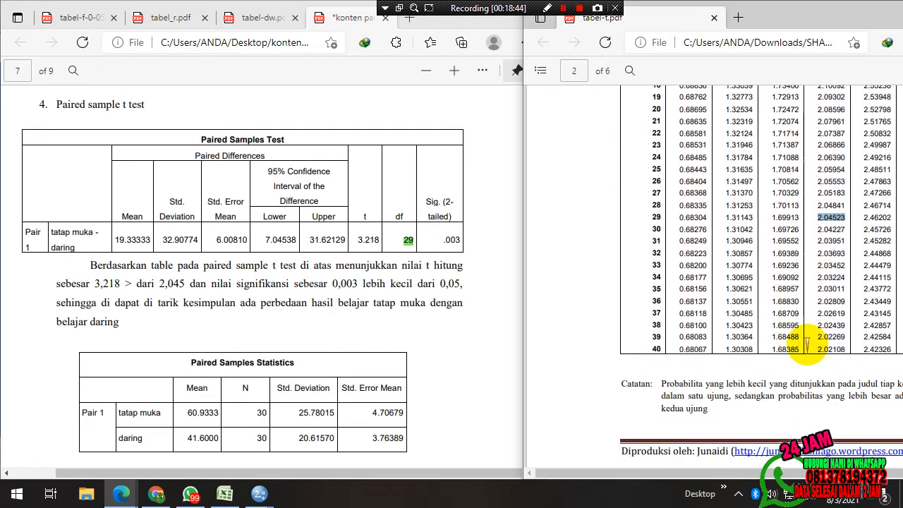
- Enlarge the t table, compare the df 30 and df 29 values at 0.025/0.050, and select the significance value in the report's interpretation
ctrl+scroll(808, 346, up, 1)
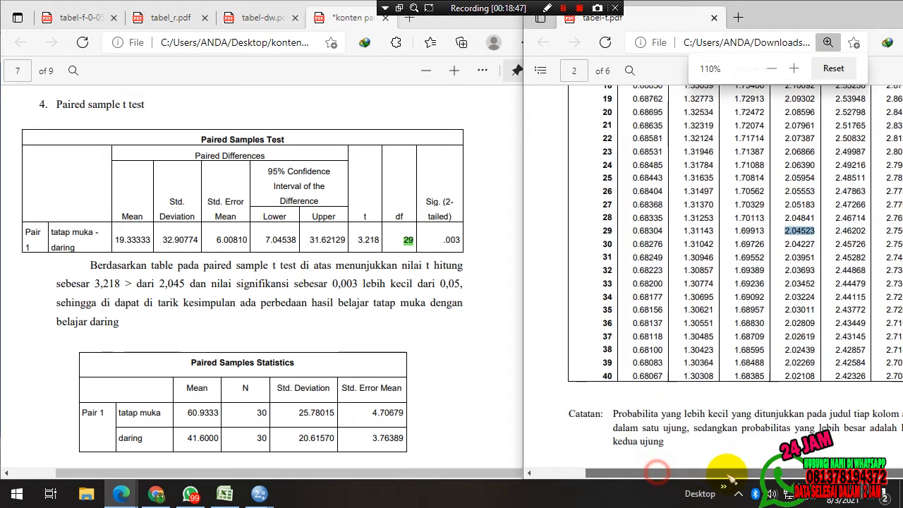
ctrl+scroll(808, 346, up, 2)
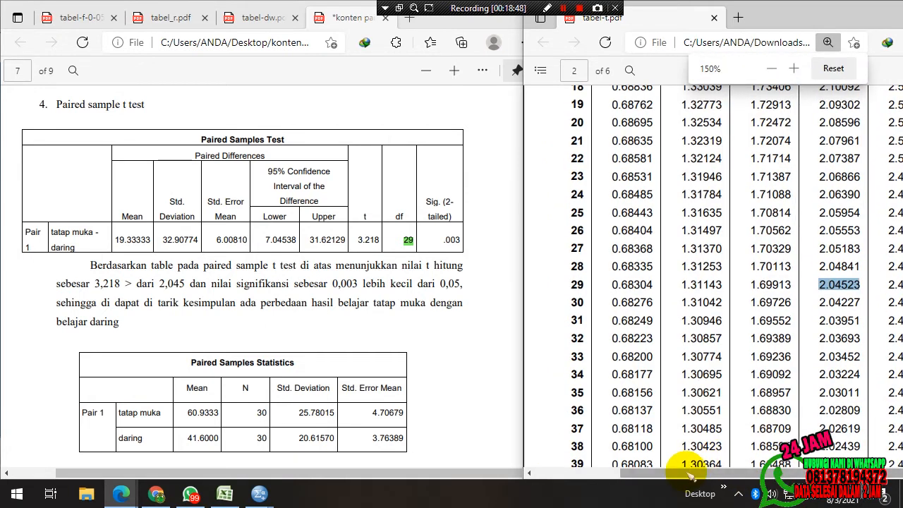
ctrl+scroll(734, 469, up, 1)
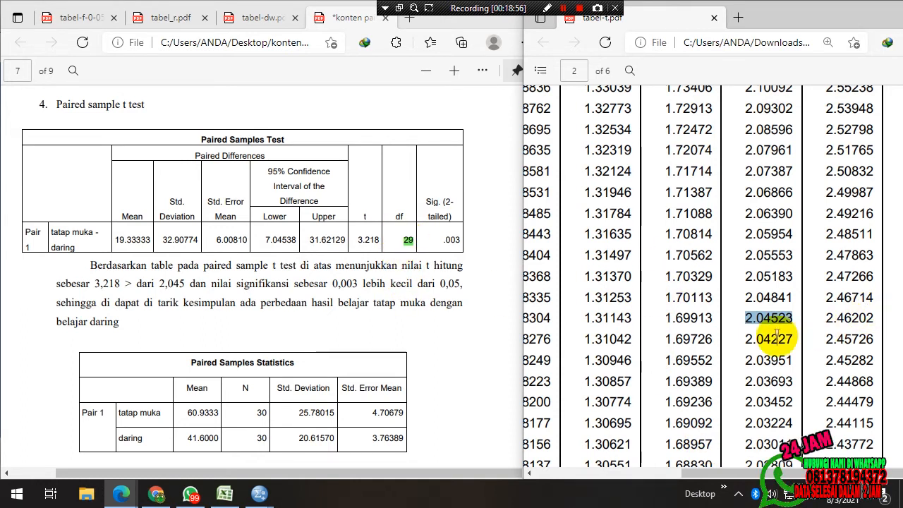
drag(748, 339, 796, 339)
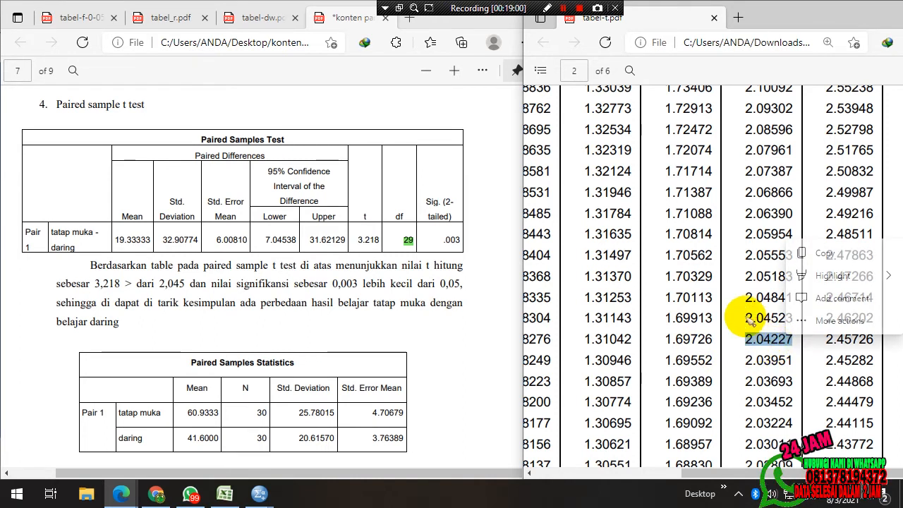
drag(743, 319, 797, 320)
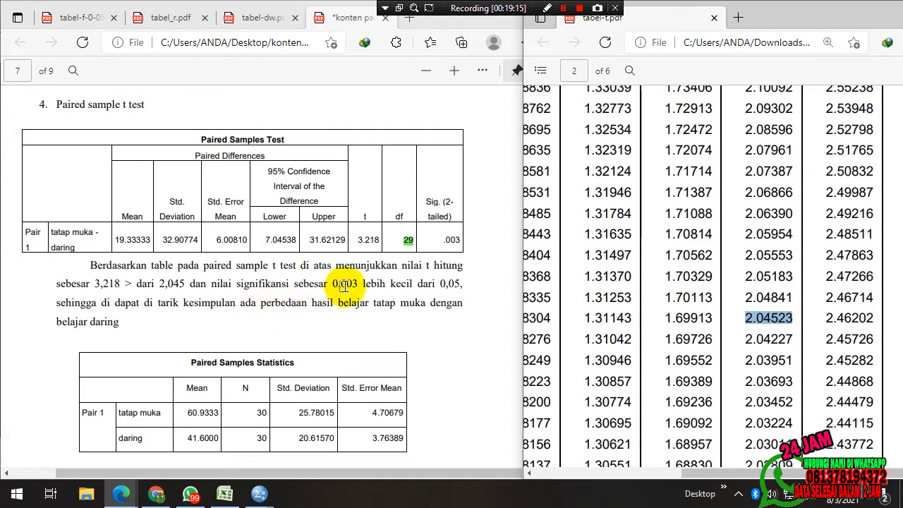
drag(331, 284, 355, 283)
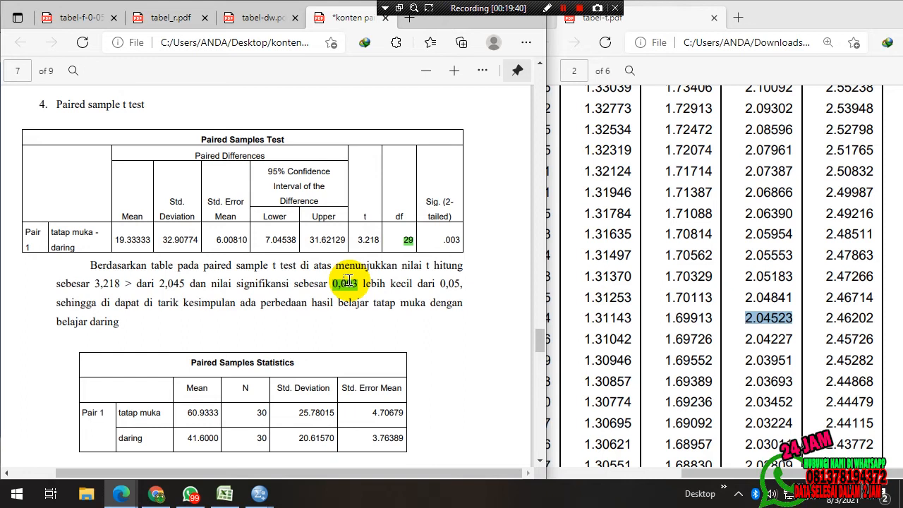
- Show the report's Paired Samples Statistics table, then switch to the maximized SPSS Output2 window and select the same table there
scroll(234, 297, down, 2)
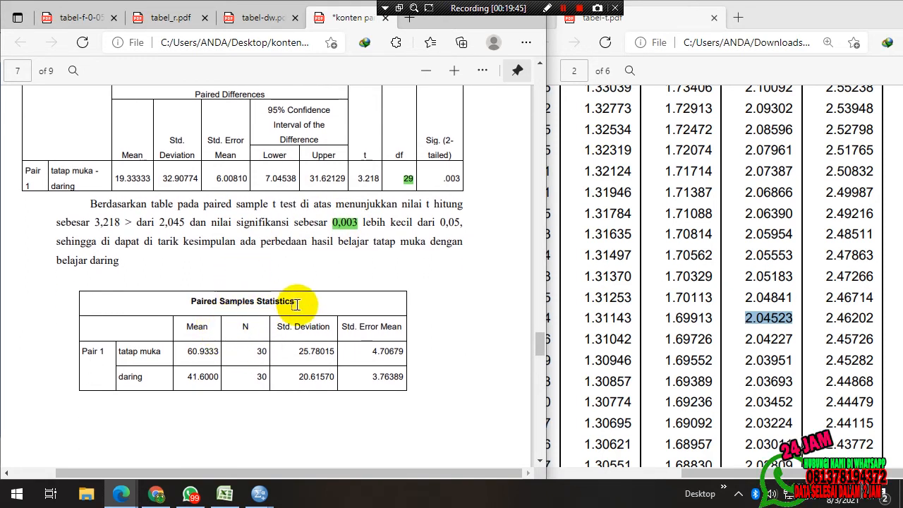
mouse_move(259, 494)
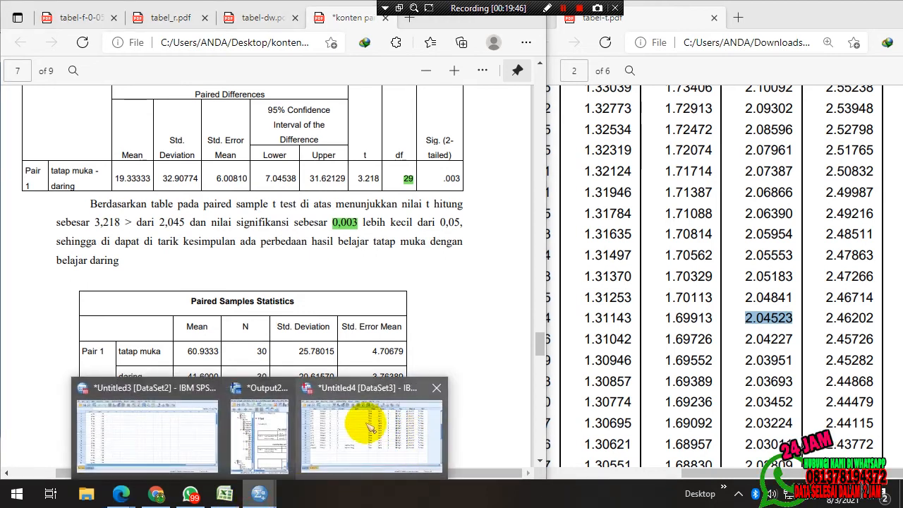
click(279, 432)
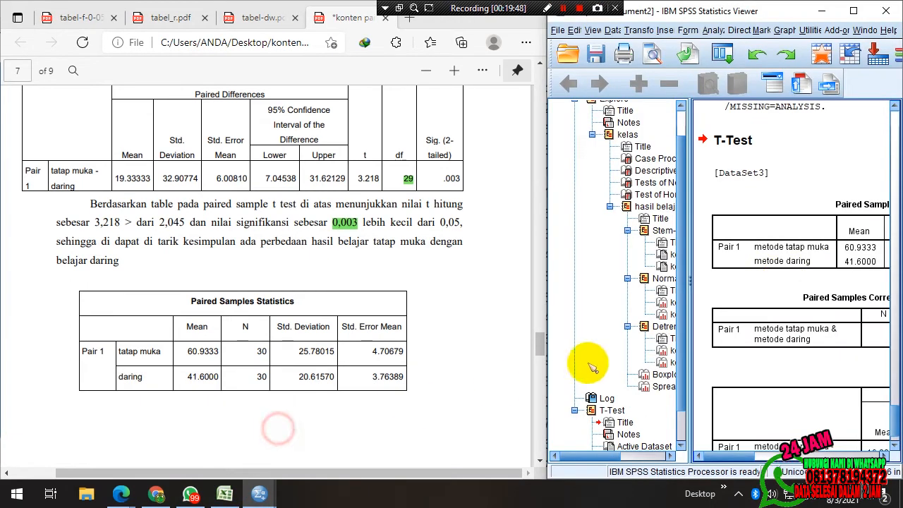
click(856, 8)
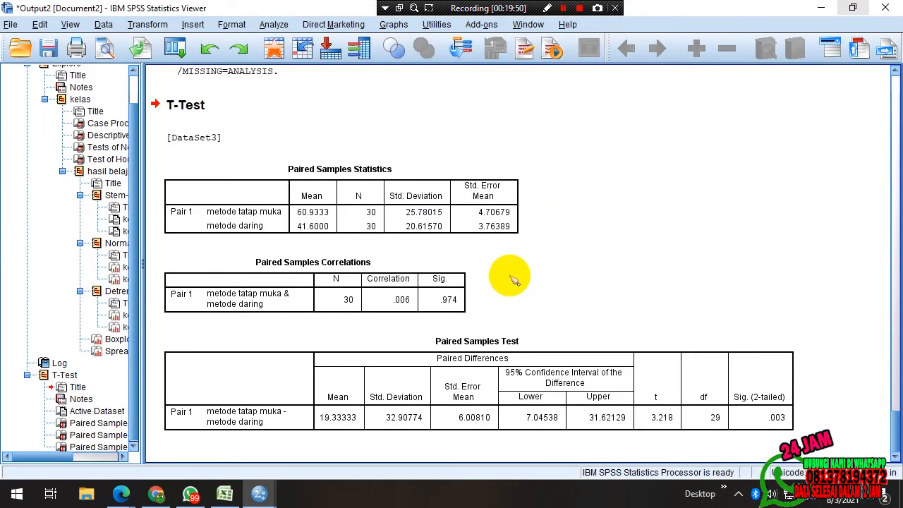
click(390, 204)
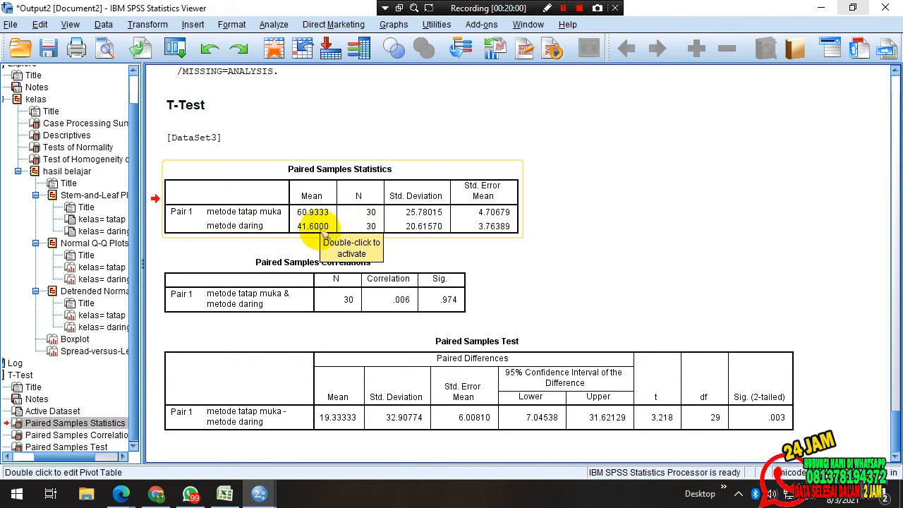
- Switch back to the PDF report and find section 5, One way Anova, with its table and interpretation
click(259, 494)
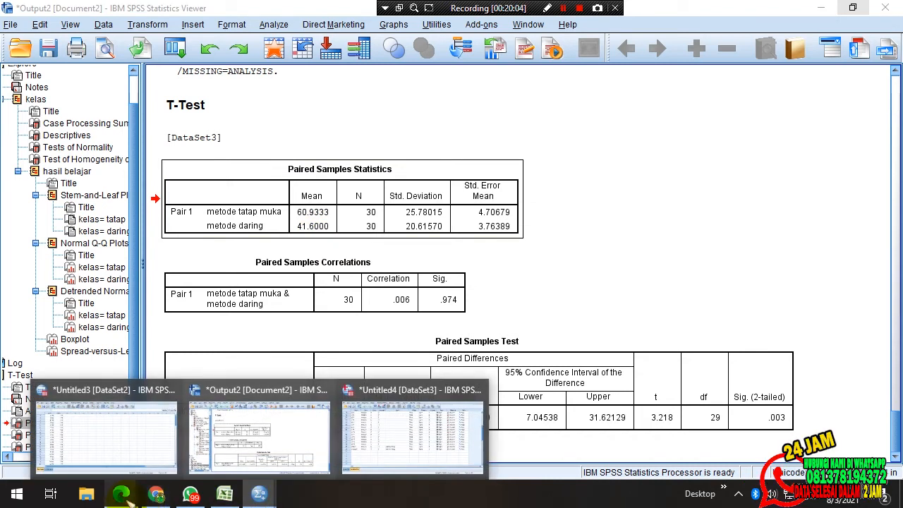
mouse_move(121, 494)
click(71, 459)
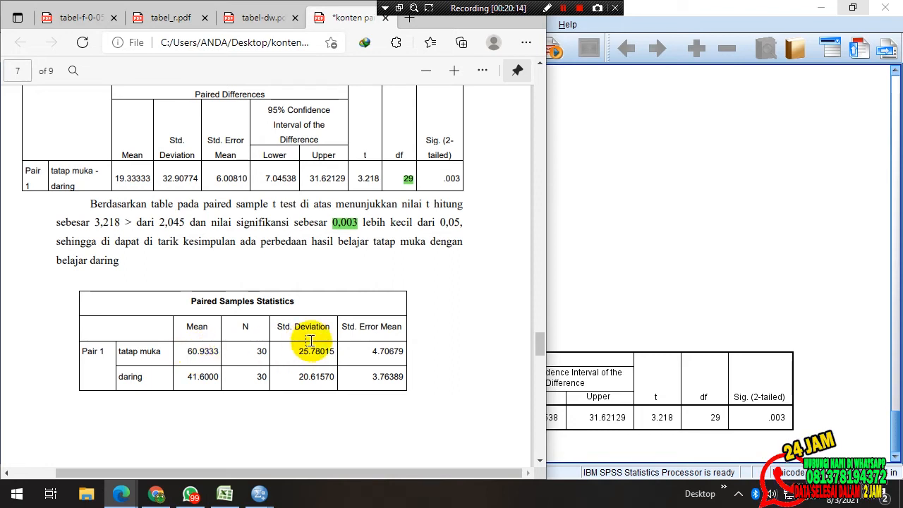
scroll(310, 341, down, 6)
scroll(274, 289, up, 3)
scroll(310, 201, down, 10)
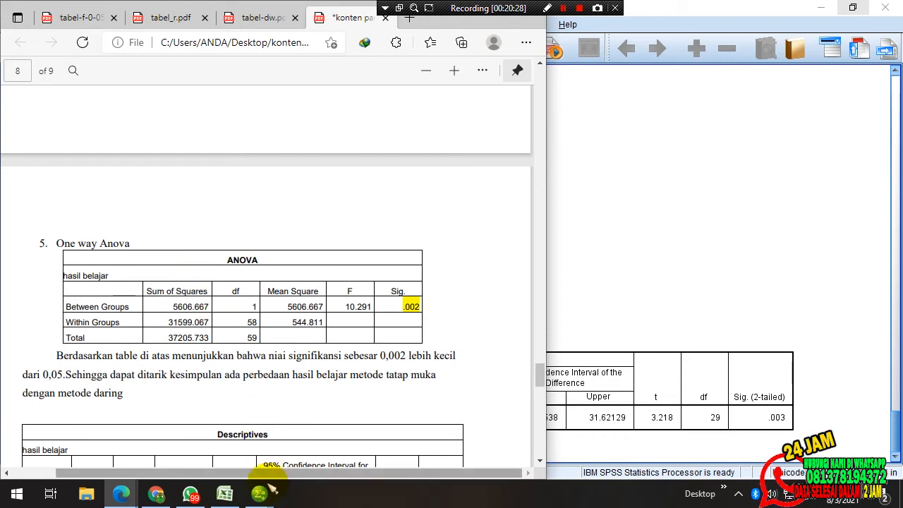
- Set up a One-Way ANOVA in the SPSS Untitled3 dataset with hasil belajar as the dependent variable and kelas as the factor
mouse_move(268, 497)
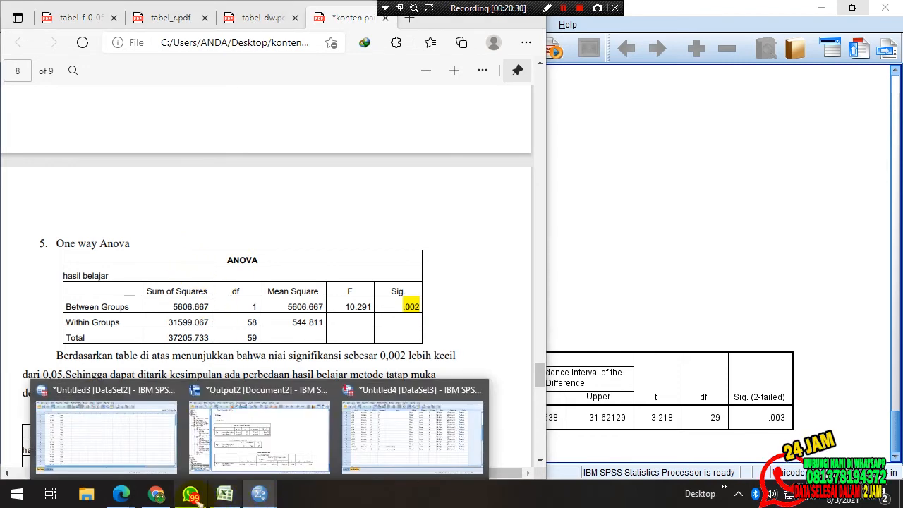
click(135, 445)
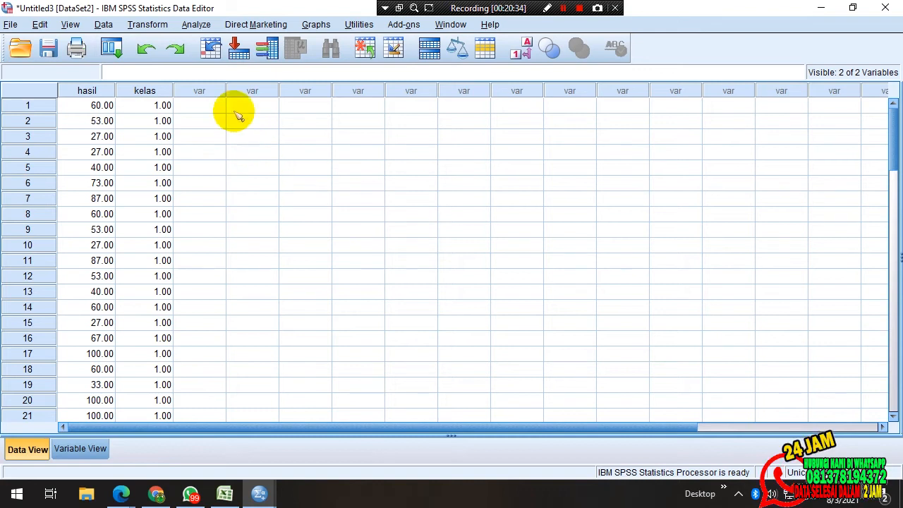
click(195, 24)
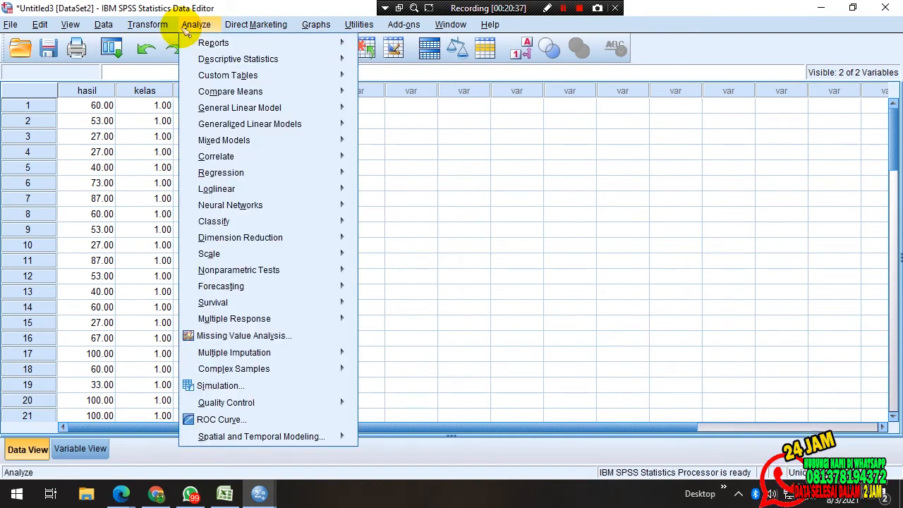
mouse_move(332, 91)
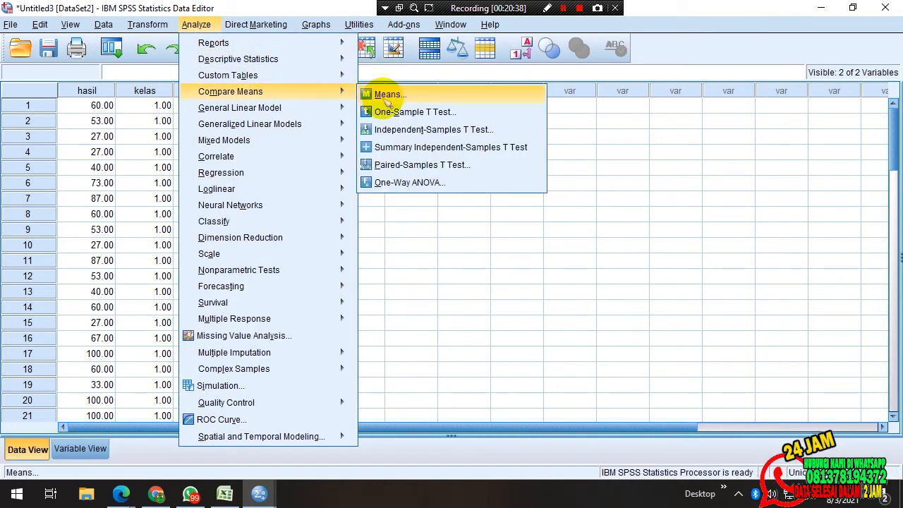
click(416, 184)
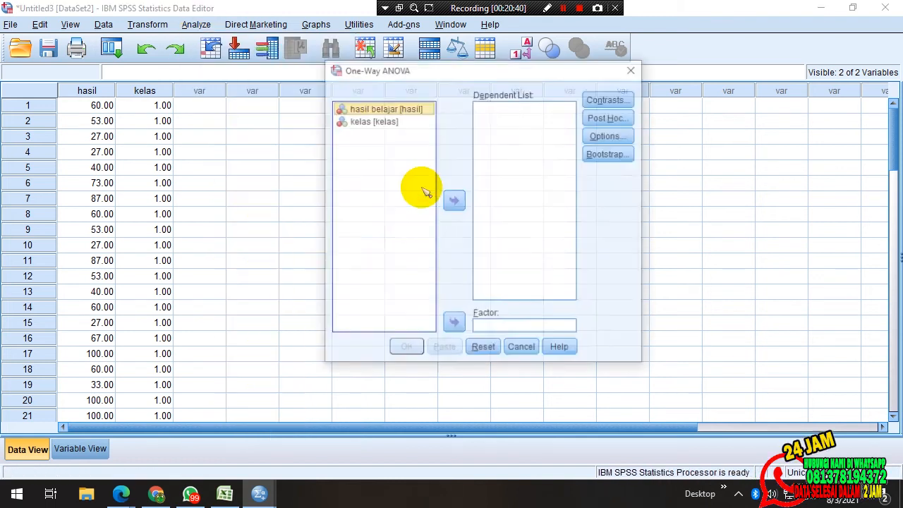
click(454, 200)
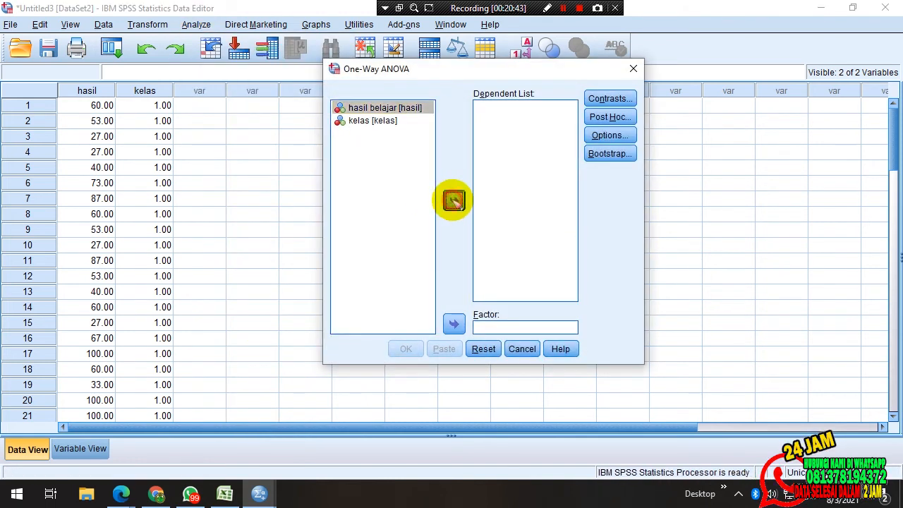
click(374, 108)
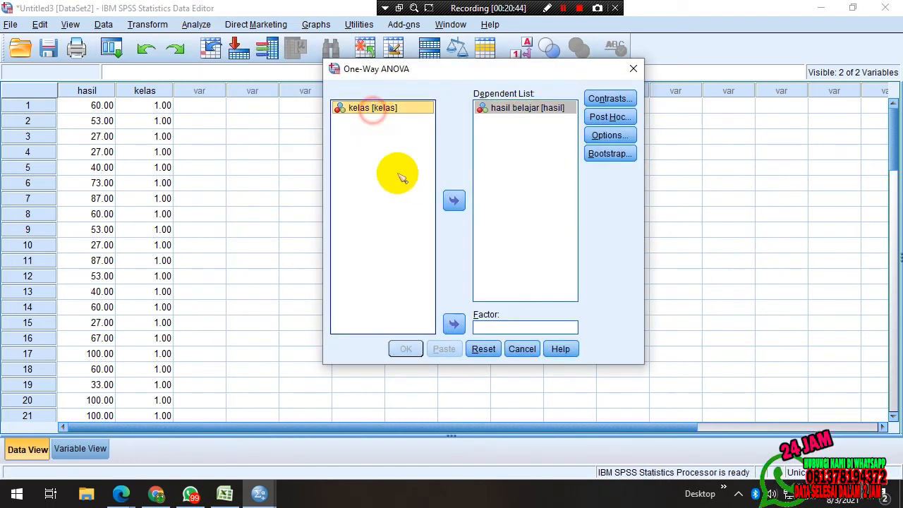
click(454, 323)
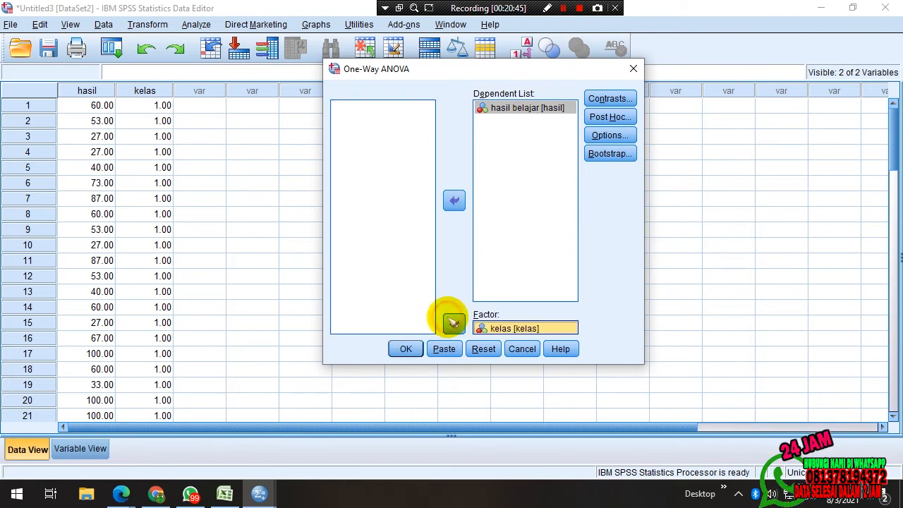
- Include the homogeneity of variance test in the One-Way ANOVA options and run the analysis
click(607, 136)
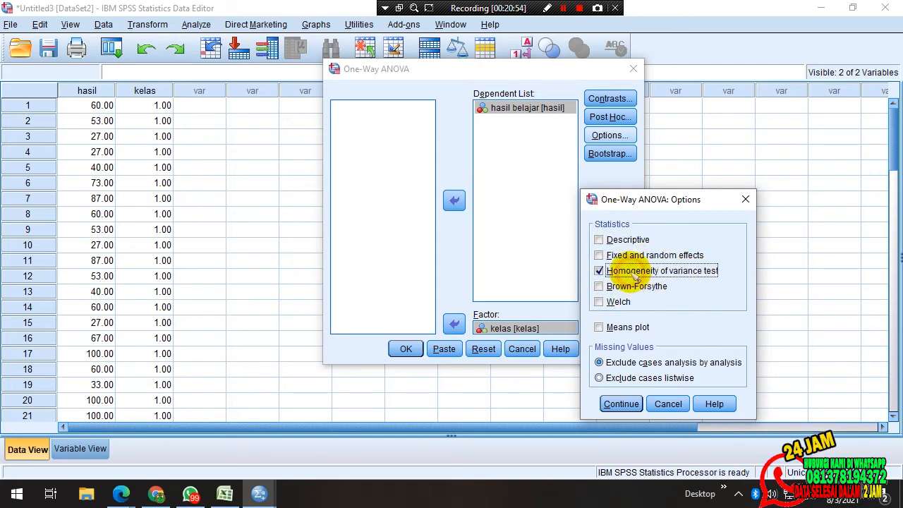
click(615, 401)
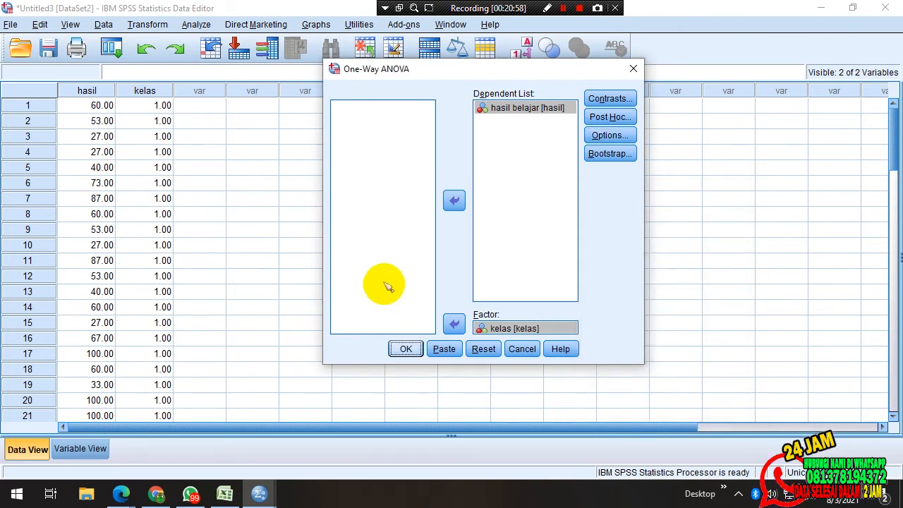
click(408, 350)
- Open the Output2 window and examine the Oneway results, including the Test of Homogeneity of Variances and ANOVA tables
click(256, 492)
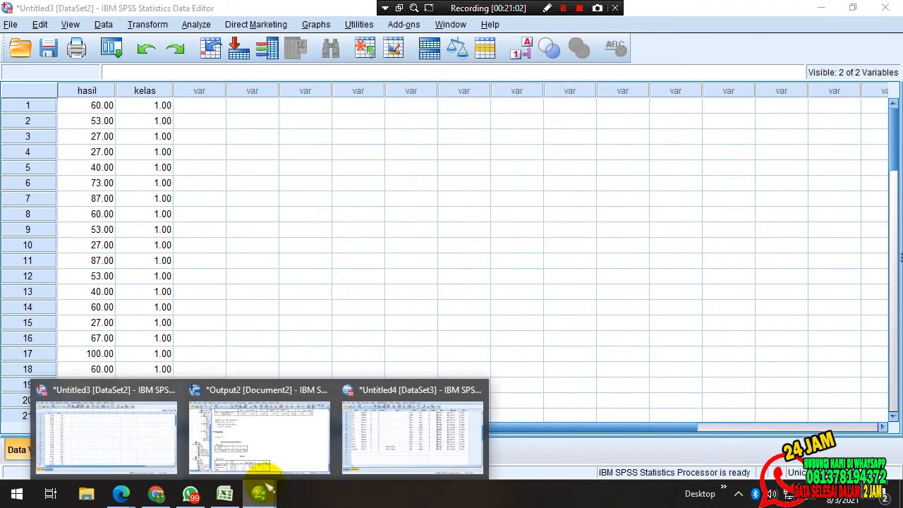
click(260, 434)
scroll(412, 323, down, 1)
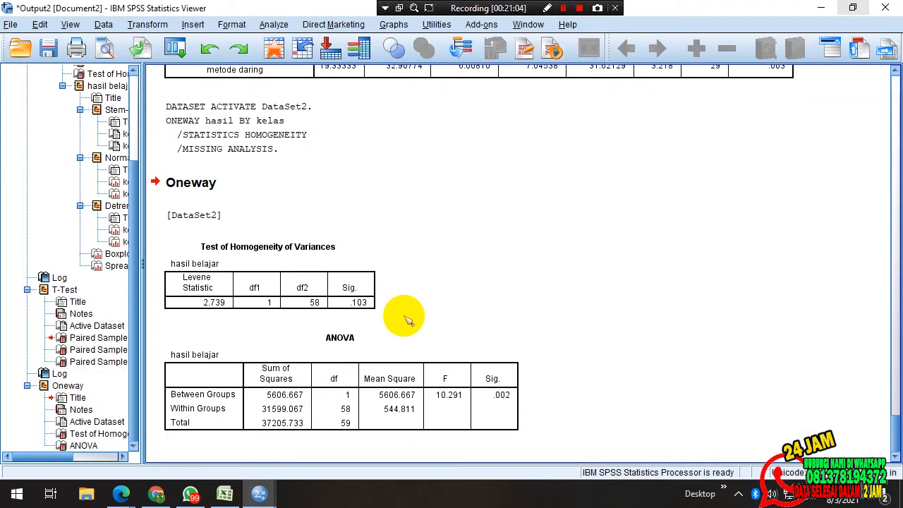
click(294, 281)
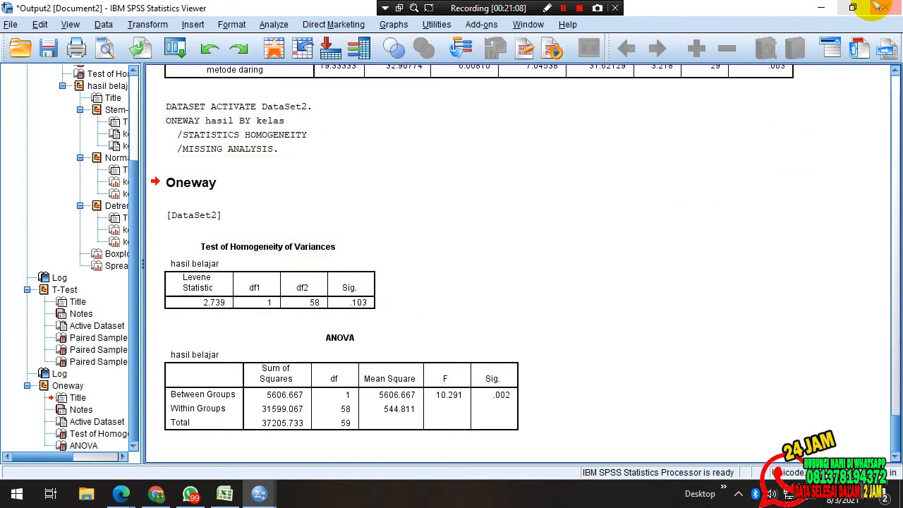
- Restore the Output2 window down and tile it side by side with the PDF report
click(854, 8)
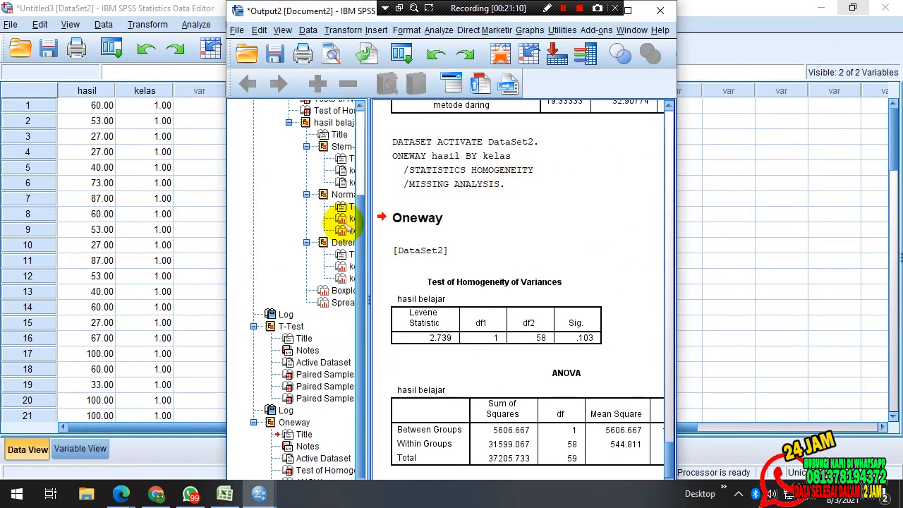
drag(339, 11, 898, 4)
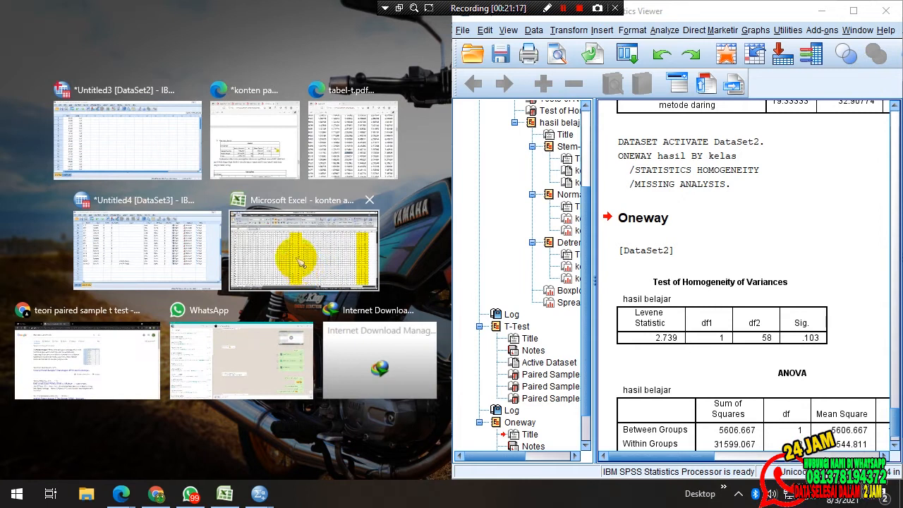
click(246, 136)
- Compare the Oneway homogeneity significance with the Based on Mean row in section 2, Uji Homogenitas, of the report
scroll(274, 257, up, 10)
scroll(274, 258, up, 8)
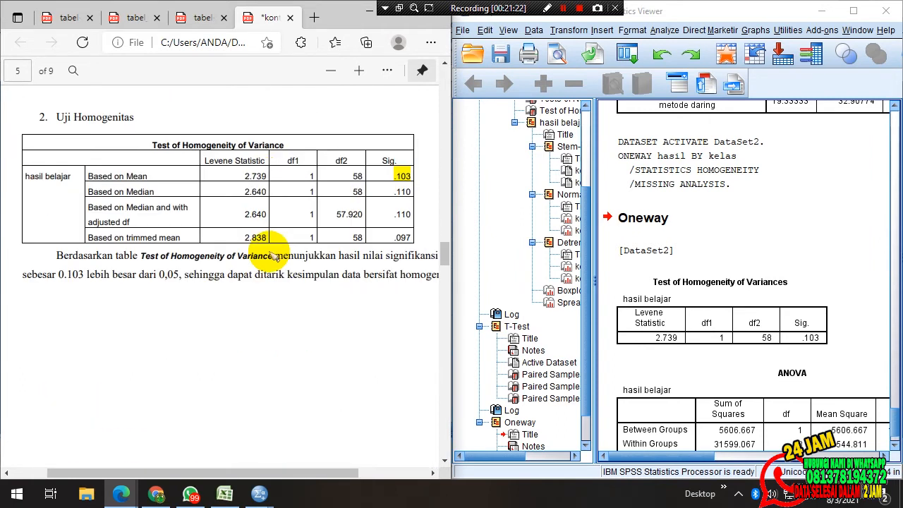
scroll(274, 258, up, 2)
click(807, 338)
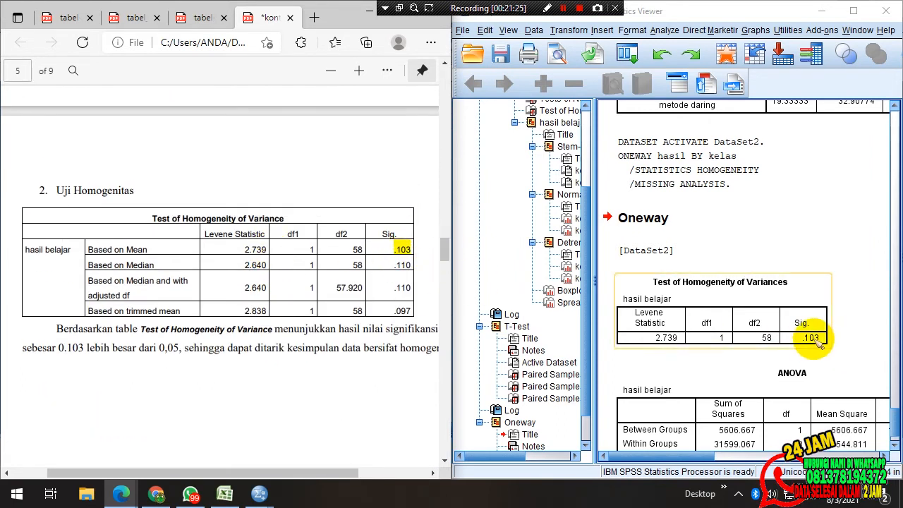
click(405, 250)
double_click(407, 249)
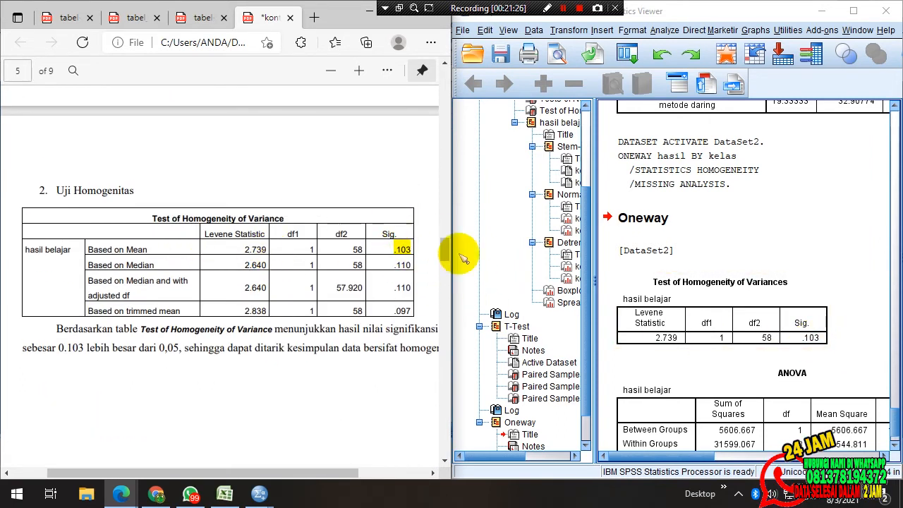
click(664, 30)
mouse_move(734, 97)
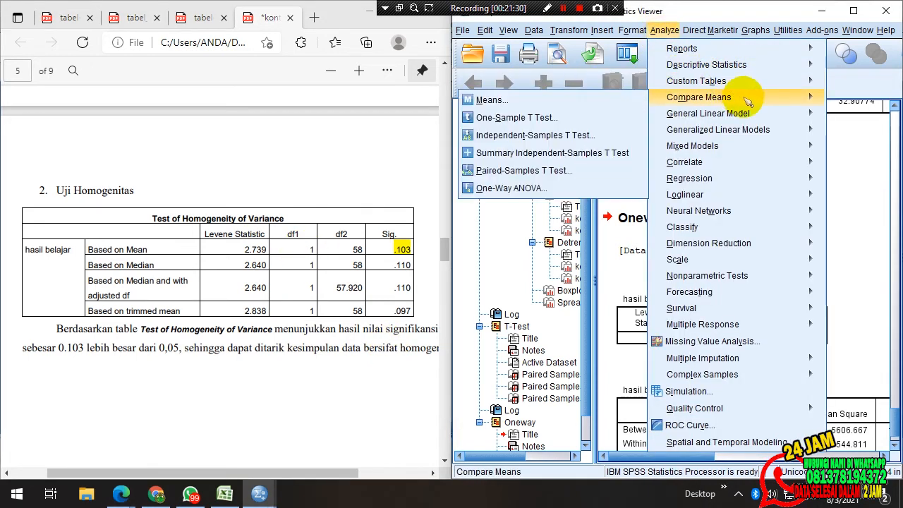
mouse_move(706, 64)
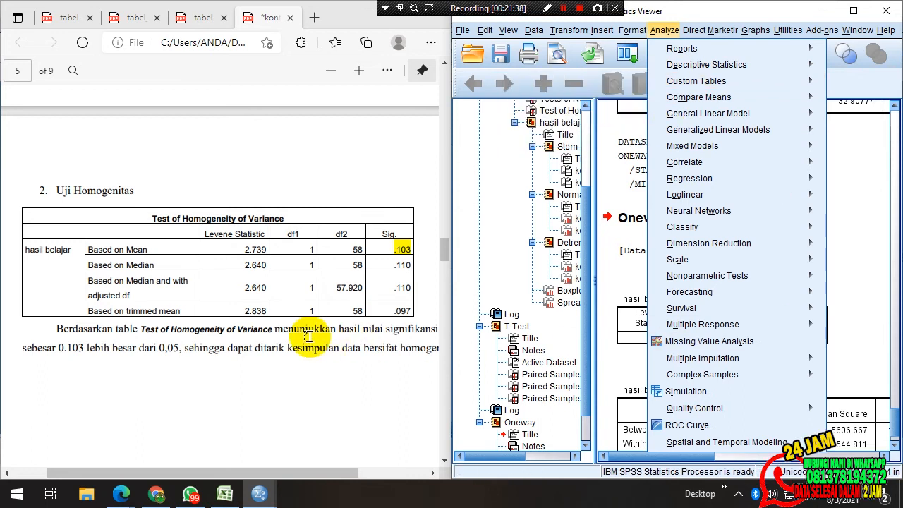
mouse_move(706, 243)
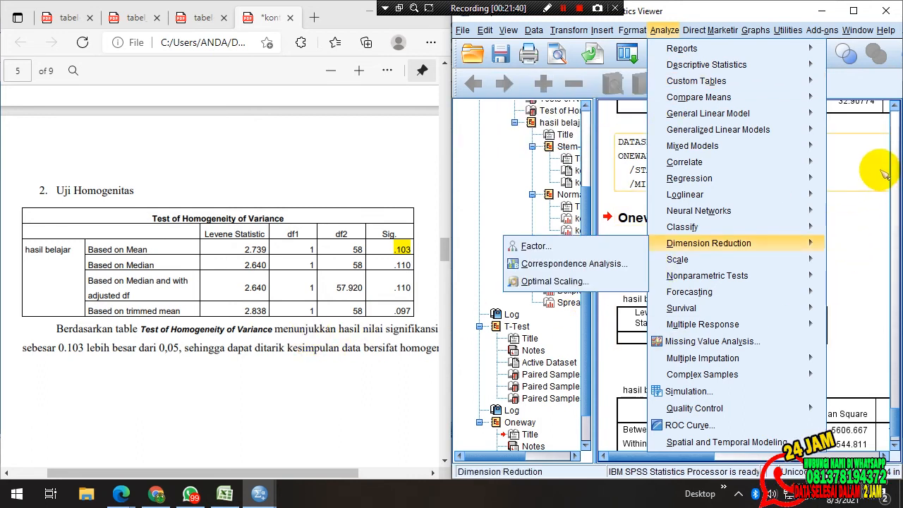
click(883, 174)
scroll(811, 226, down, 1)
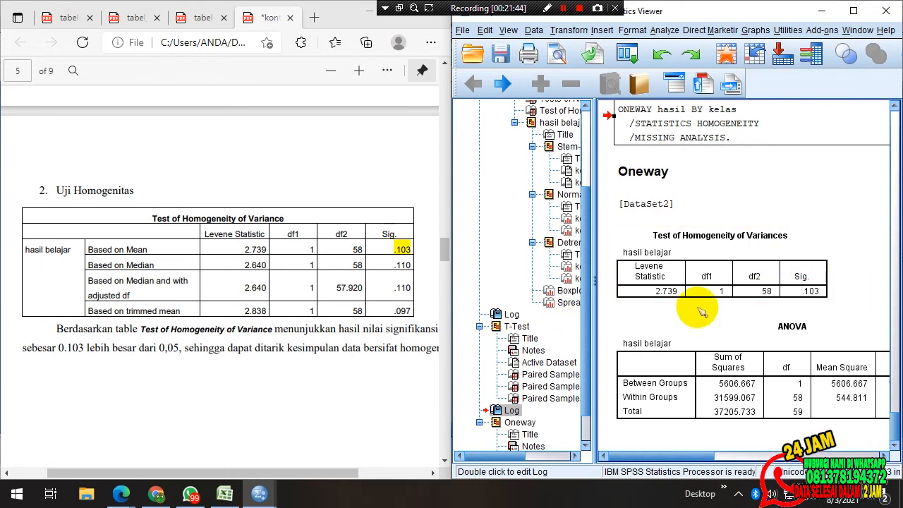
- Go to section 5, One way Anova, in the report and highlight the Between Groups F value in green
scroll(293, 332, down, 15)
scroll(292, 333, down, 10)
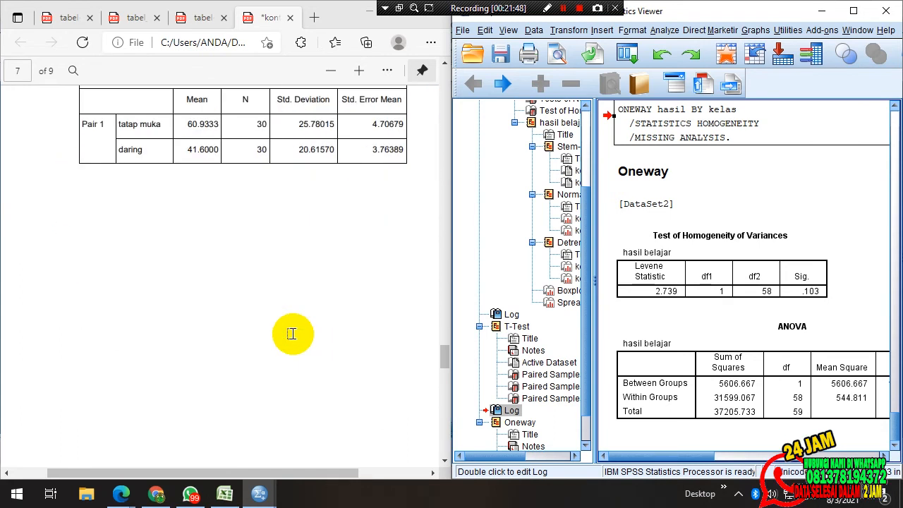
scroll(292, 333, up, 3)
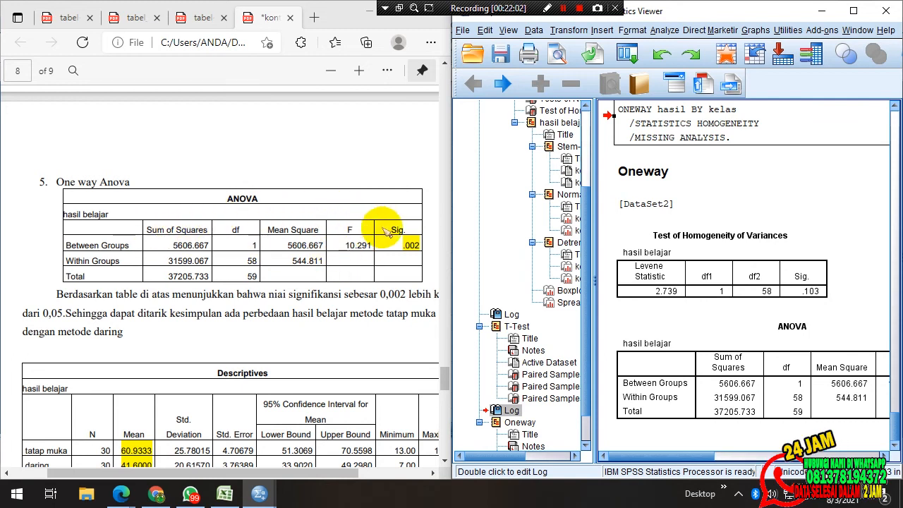
drag(345, 245, 367, 246)
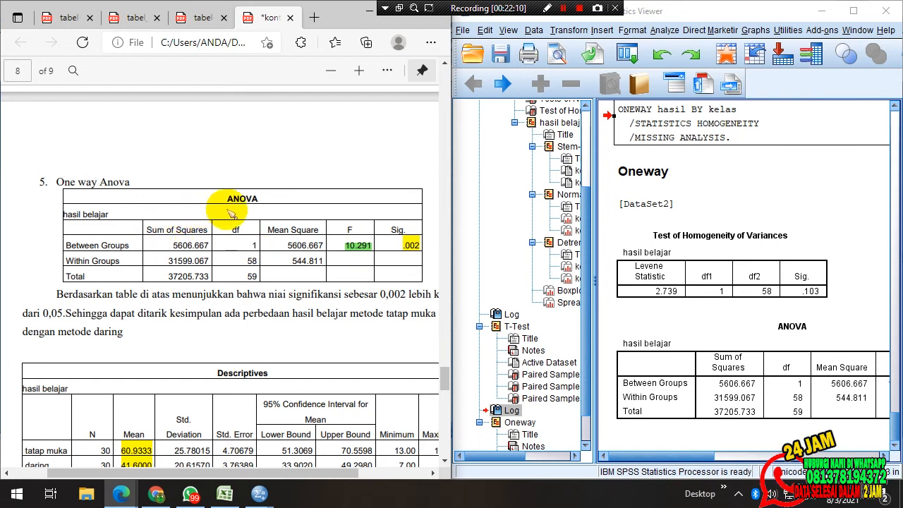
- Open the F distribution table for probability 0,05 and enlarge it to 110% to examine the N1 and N2 headings
click(68, 22)
scroll(125, 191, down, 5)
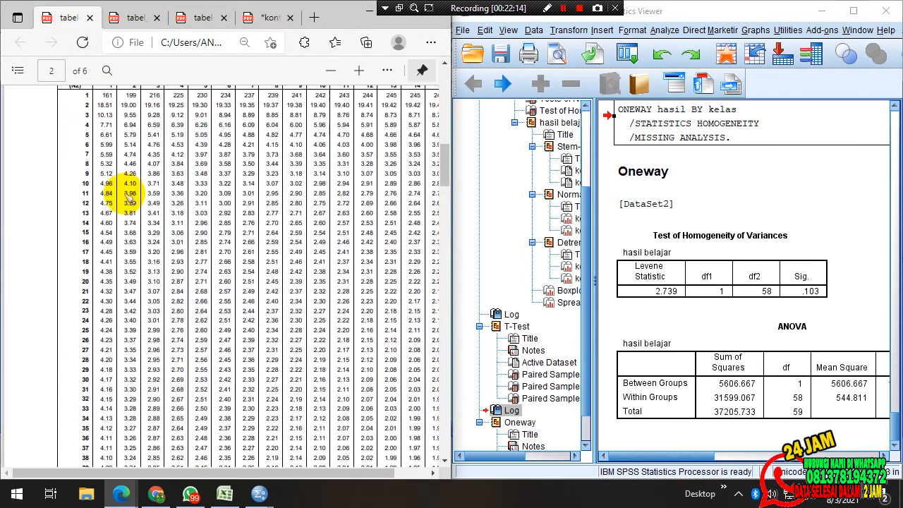
scroll(125, 198, down, 3)
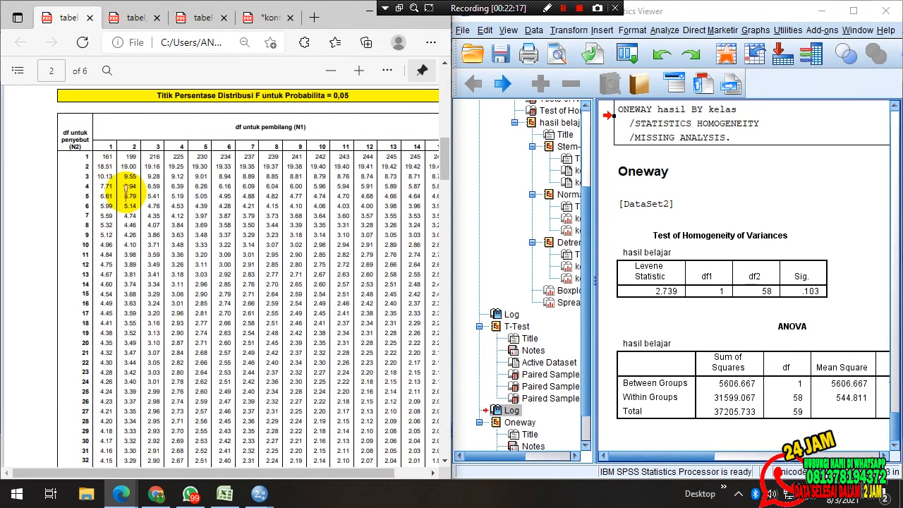
scroll(126, 191, up, 3)
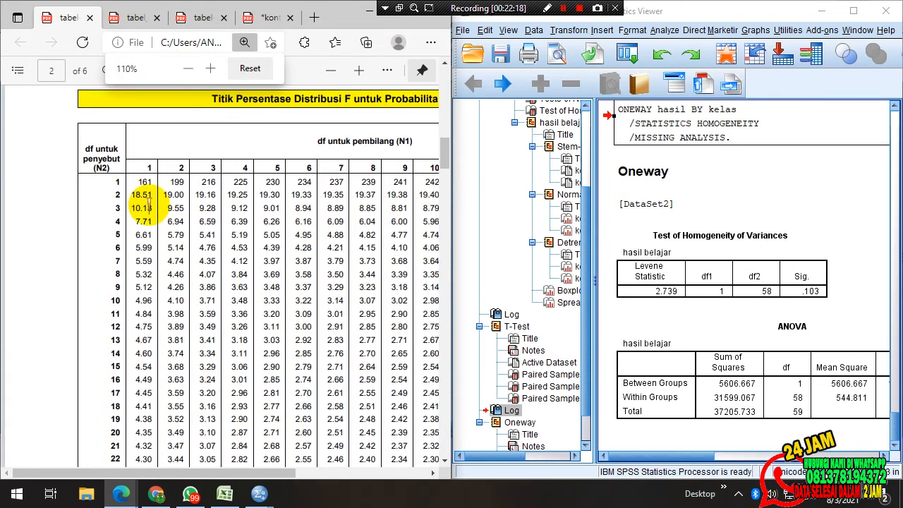
scroll(149, 204, down, 3)
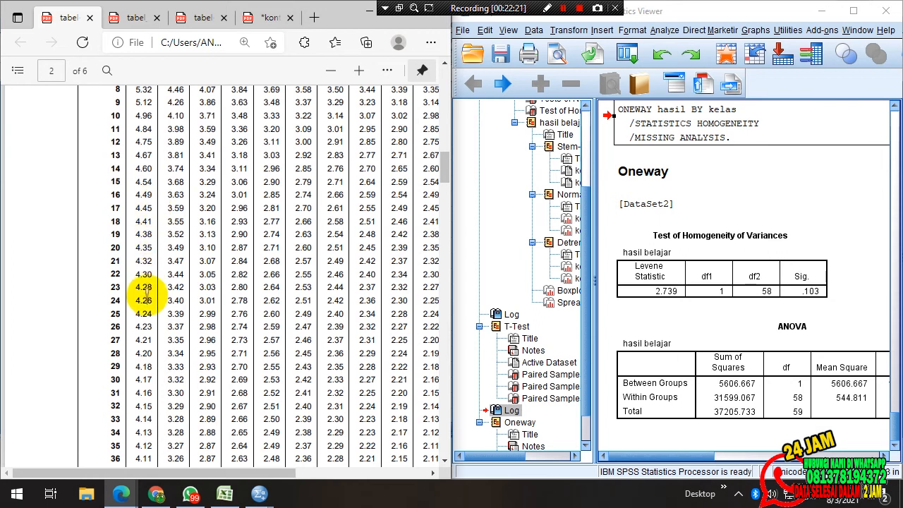
scroll(130, 283, up, 3)
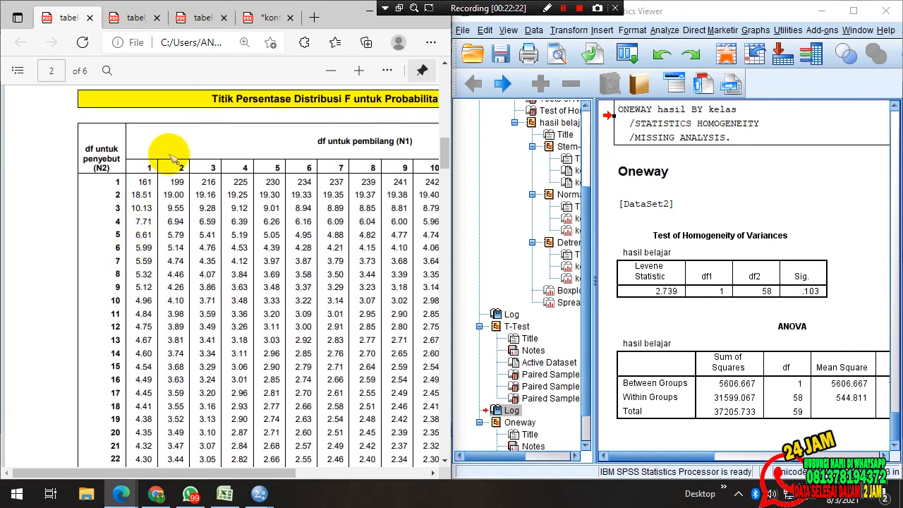
- Look up and select the critical F value for numerator df 1 and denominator df 30 in the table
scroll(149, 170, down, 3)
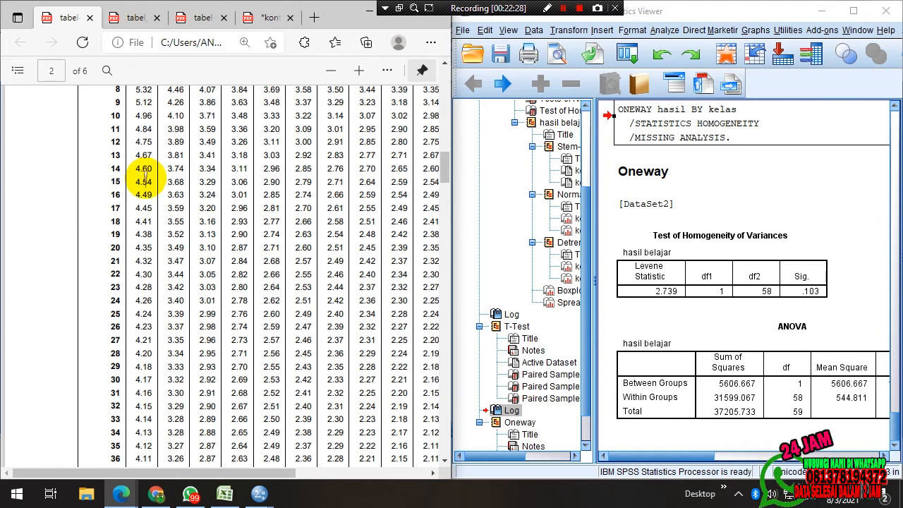
scroll(131, 296, up, 2)
scroll(113, 265, down, 3)
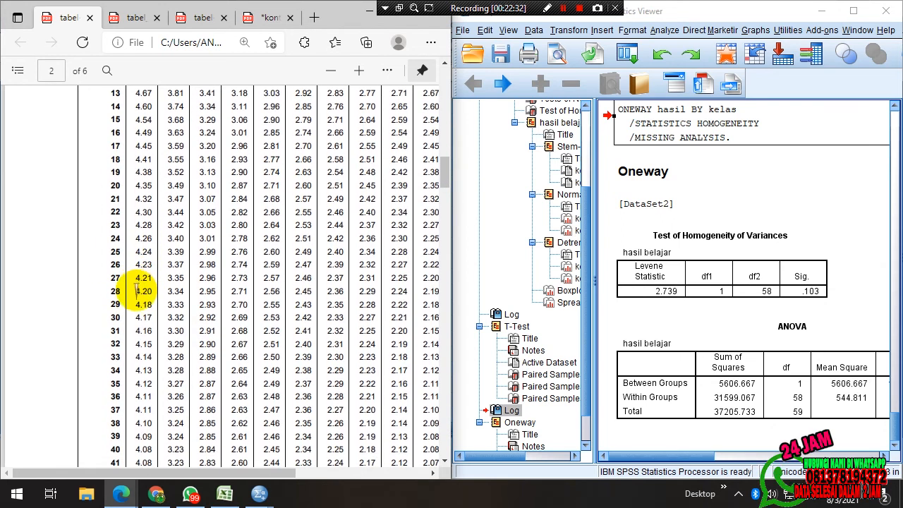
drag(132, 318, 151, 311)
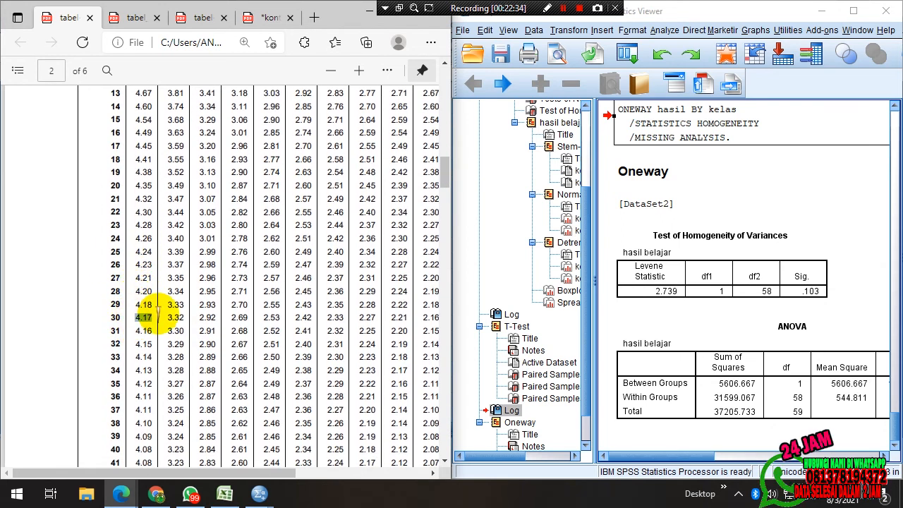
right_click(156, 315)
scroll(49, 275, down, 1)
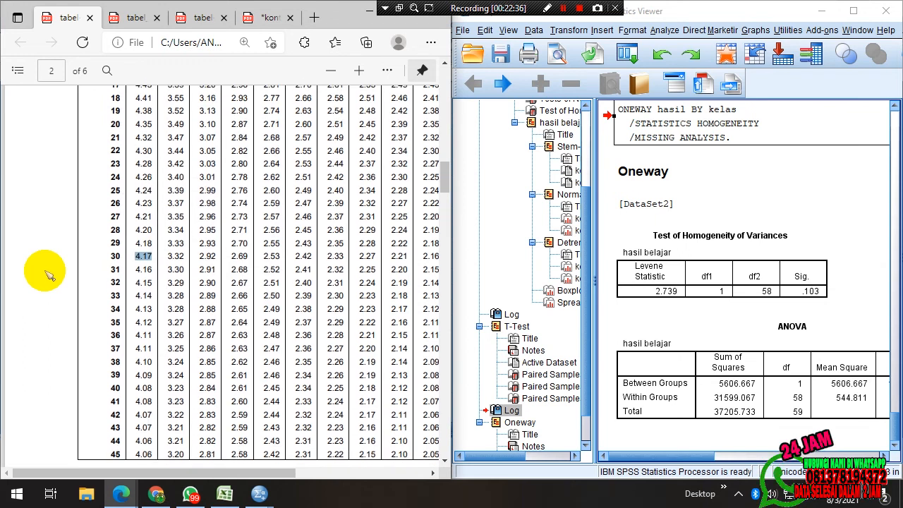
scroll(202, 292, up, 2)
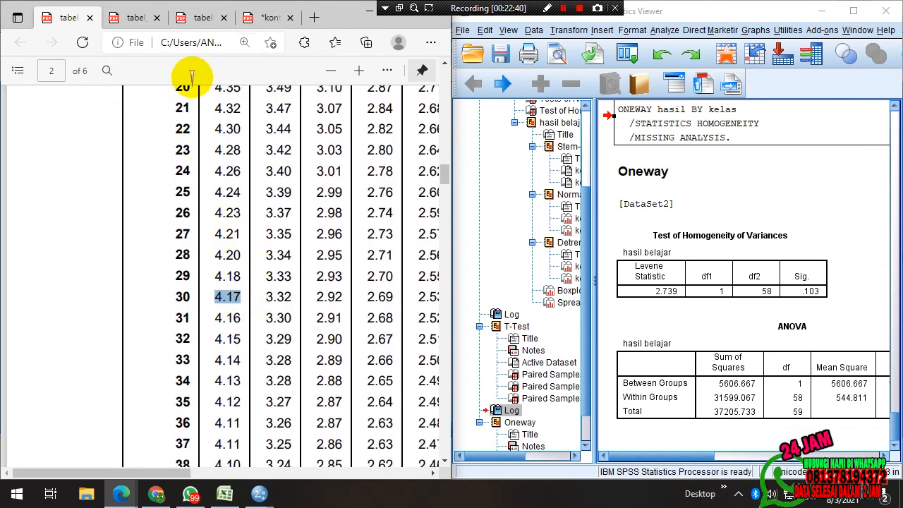
- Return to the report and examine the section 5 ANOVA conclusion and the tatap muka and daring means under Descriptives
click(205, 22)
click(255, 19)
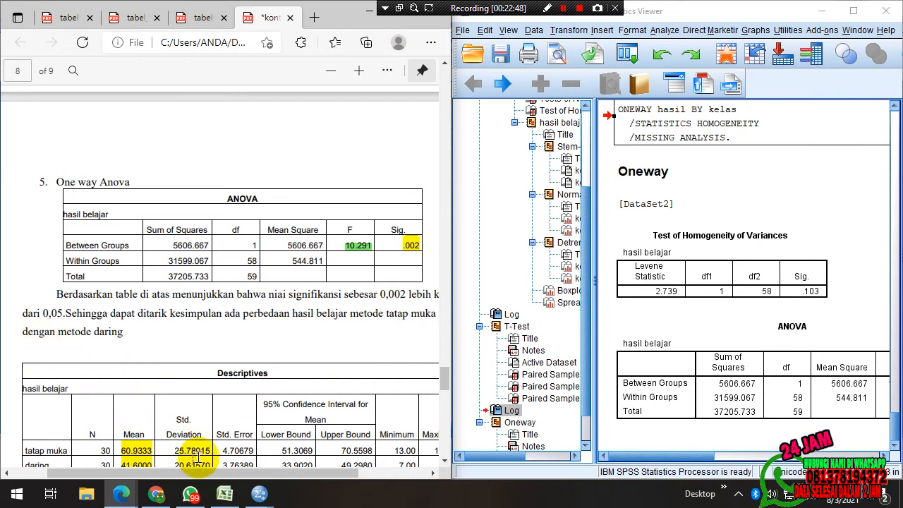
drag(212, 478, 234, 479)
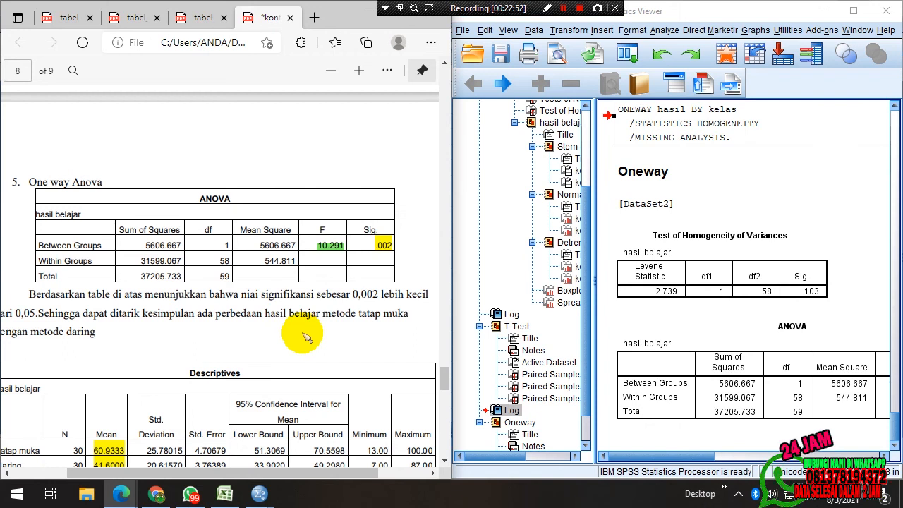
drag(271, 478, 247, 478)
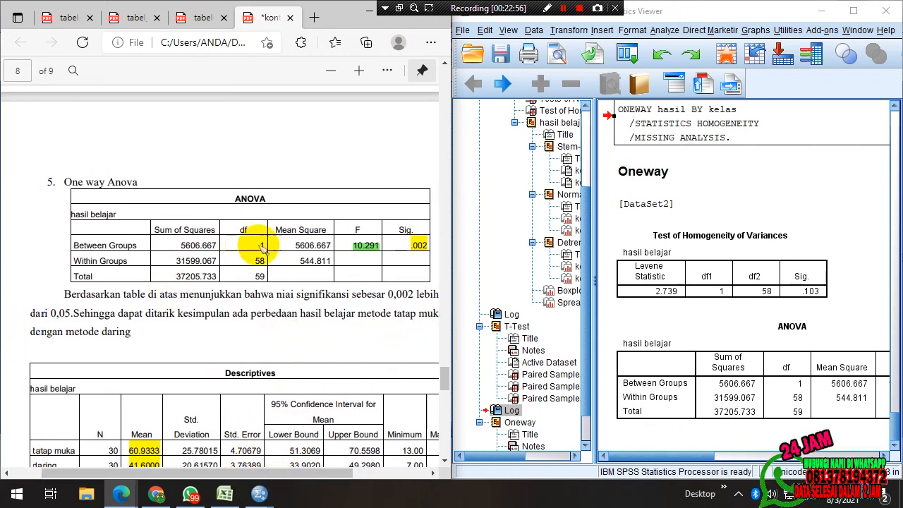
scroll(196, 261, down, 3)
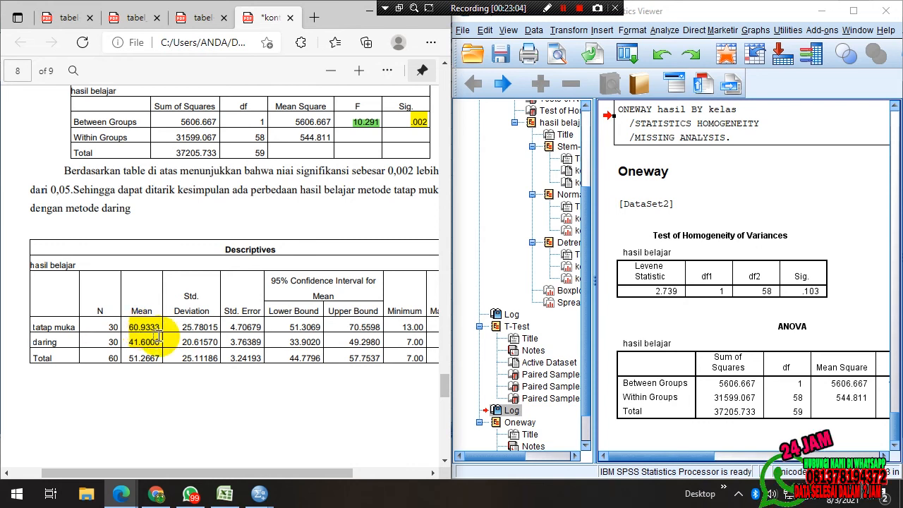
drag(139, 328, 166, 344)
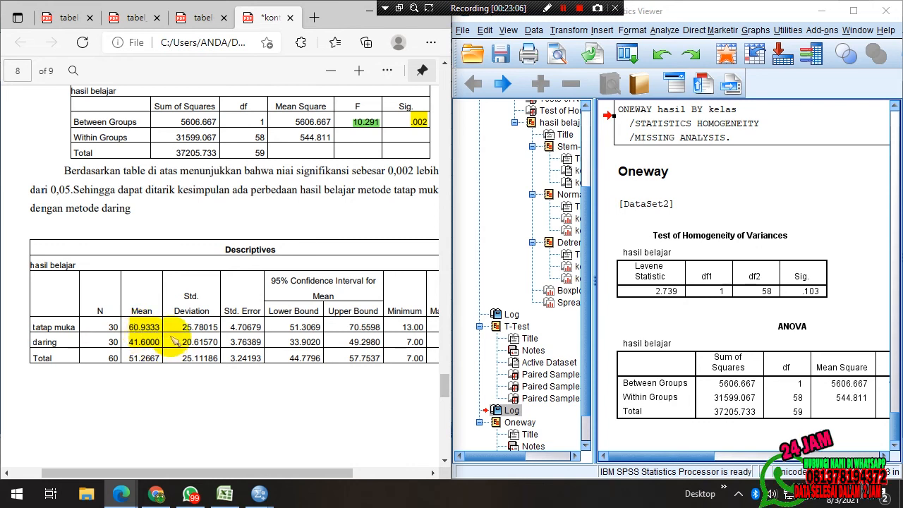
- Compare the Paired Samples Statistics means in section 4 with the Descriptives means in section 5
scroll(165, 313, up, 8)
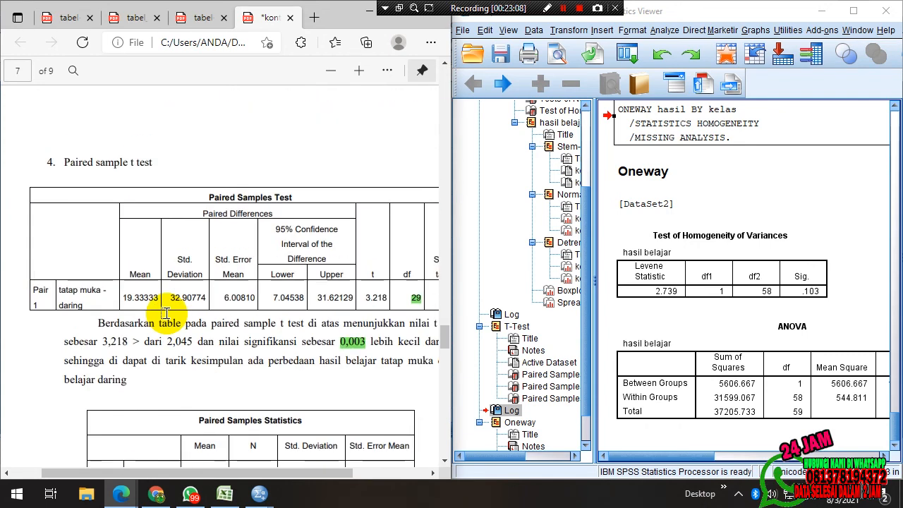
scroll(165, 314, down, 5)
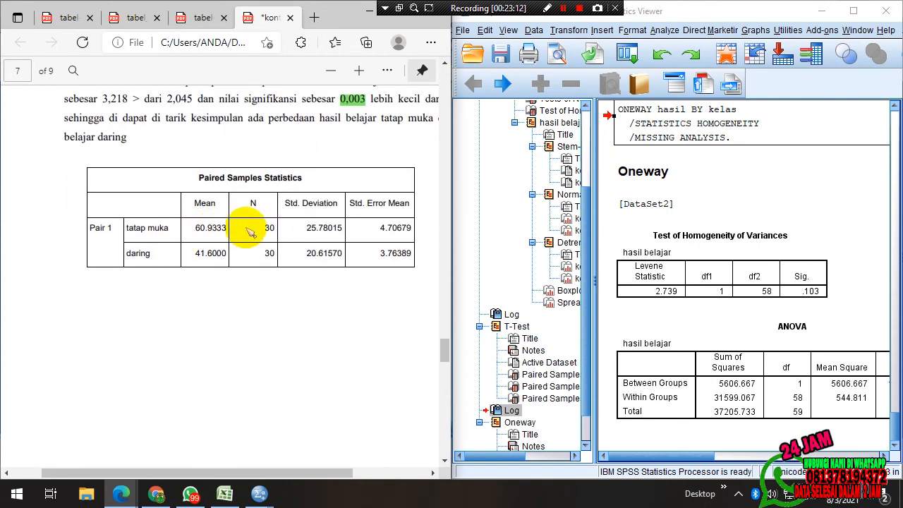
scroll(177, 298, down, 6)
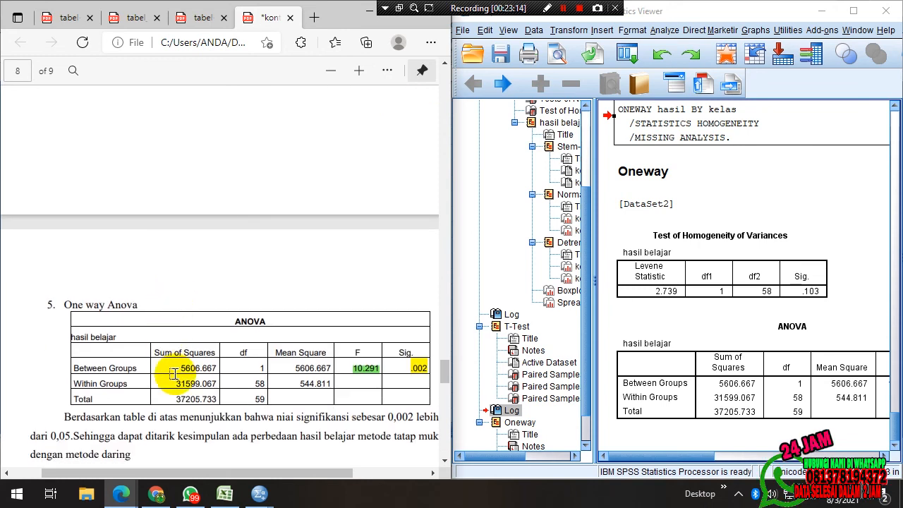
scroll(173, 374, down, 4)
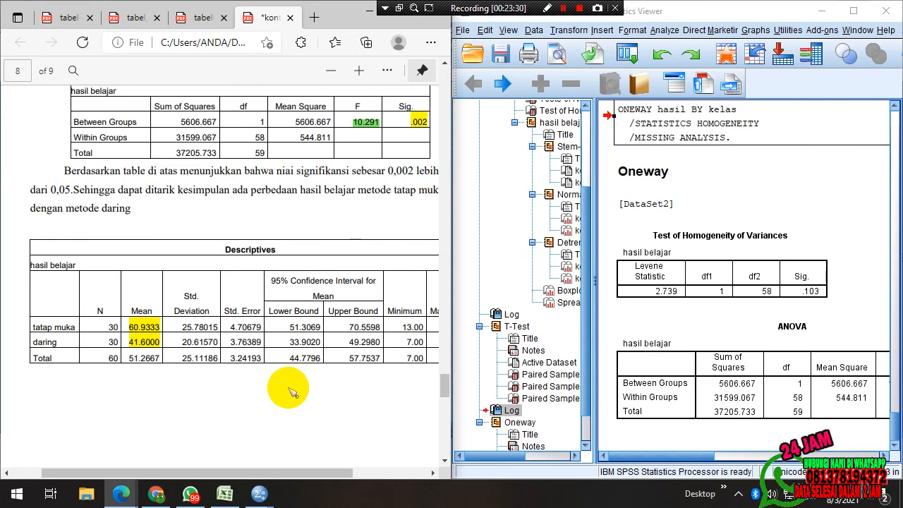
- Review the report backwards from the One way Anova table through the Paired sample t test to section 3, Paired sample correlation
scroll(289, 392, up, 4)
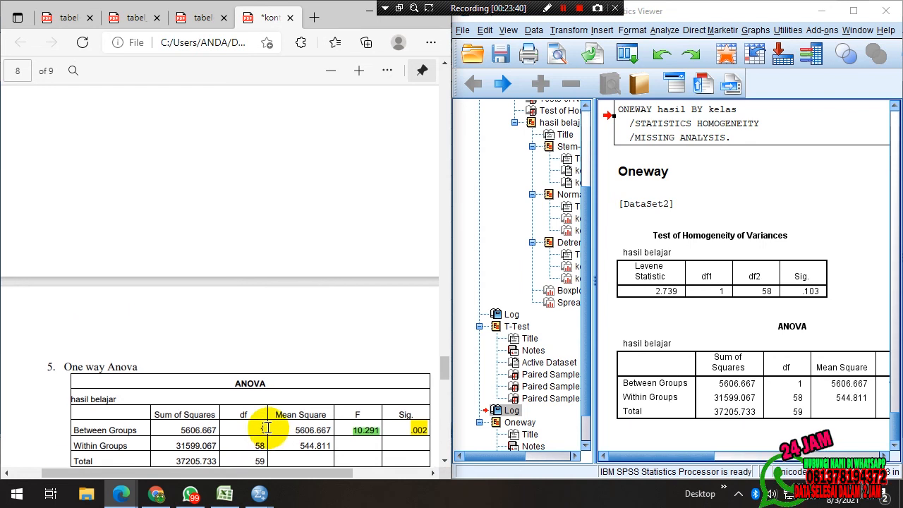
scroll(267, 427, up, 1)
scroll(266, 427, down, 1)
scroll(266, 427, up, 1)
scroll(418, 414, up, 5)
scroll(412, 417, up, 10)
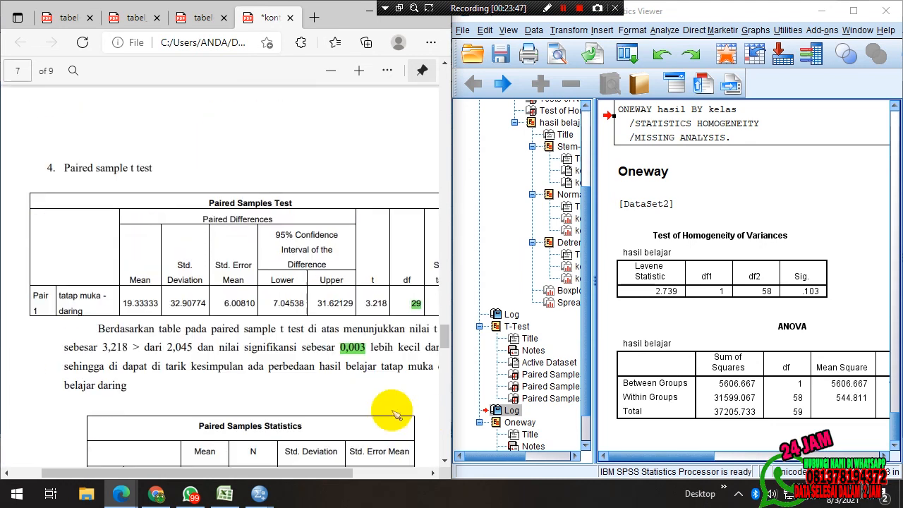
scroll(396, 415, up, 3)
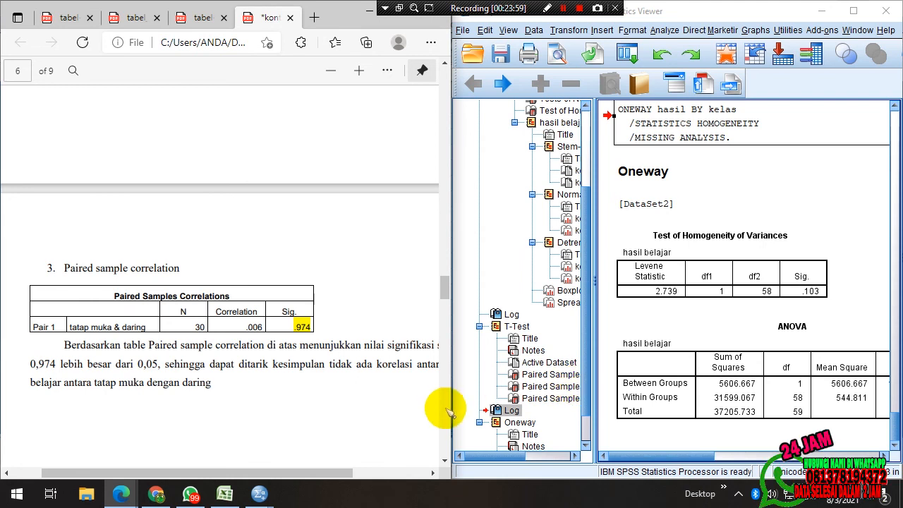
click(664, 390)
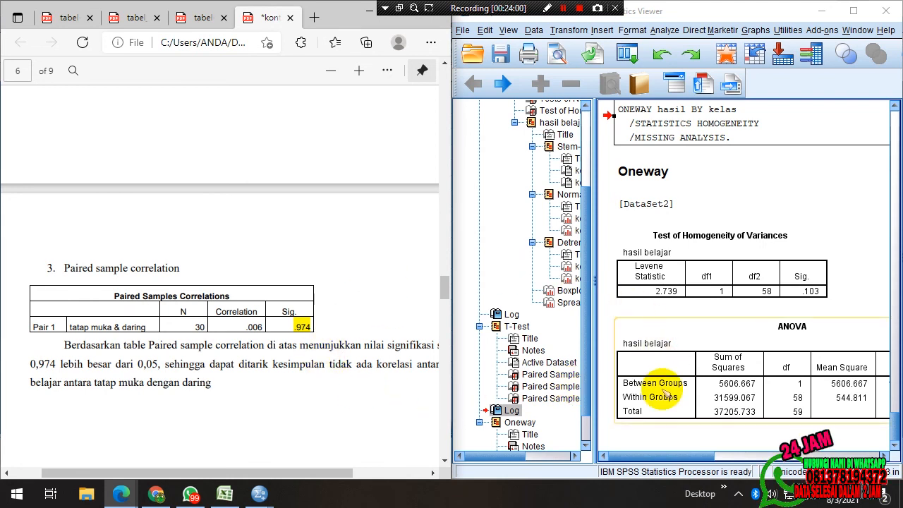
click(338, 358)
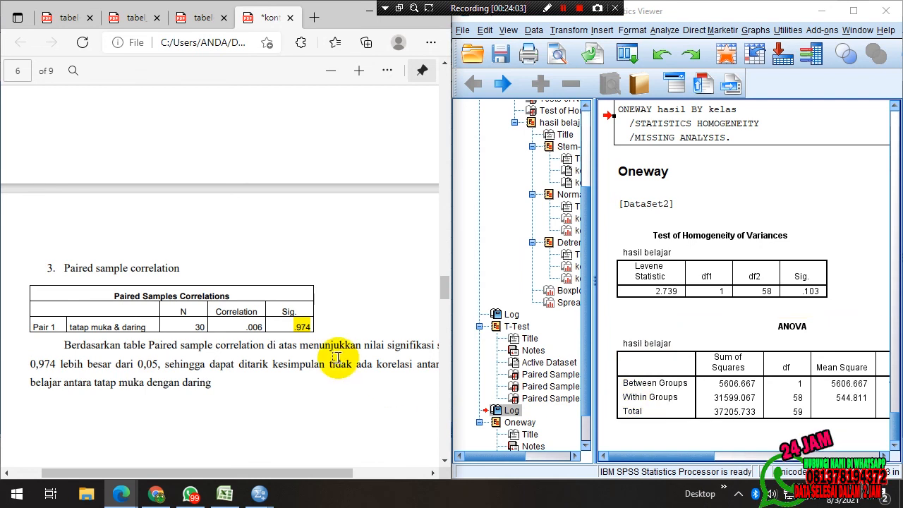